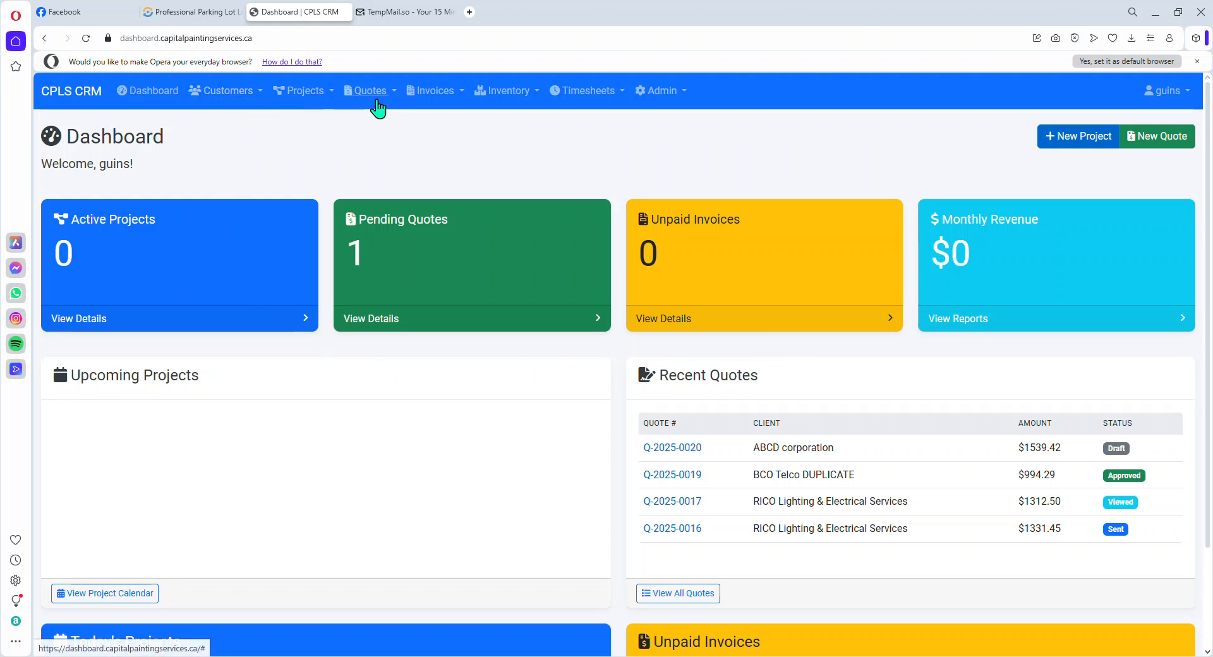
click(254, 102)
click(390, 98)
click(280, 151)
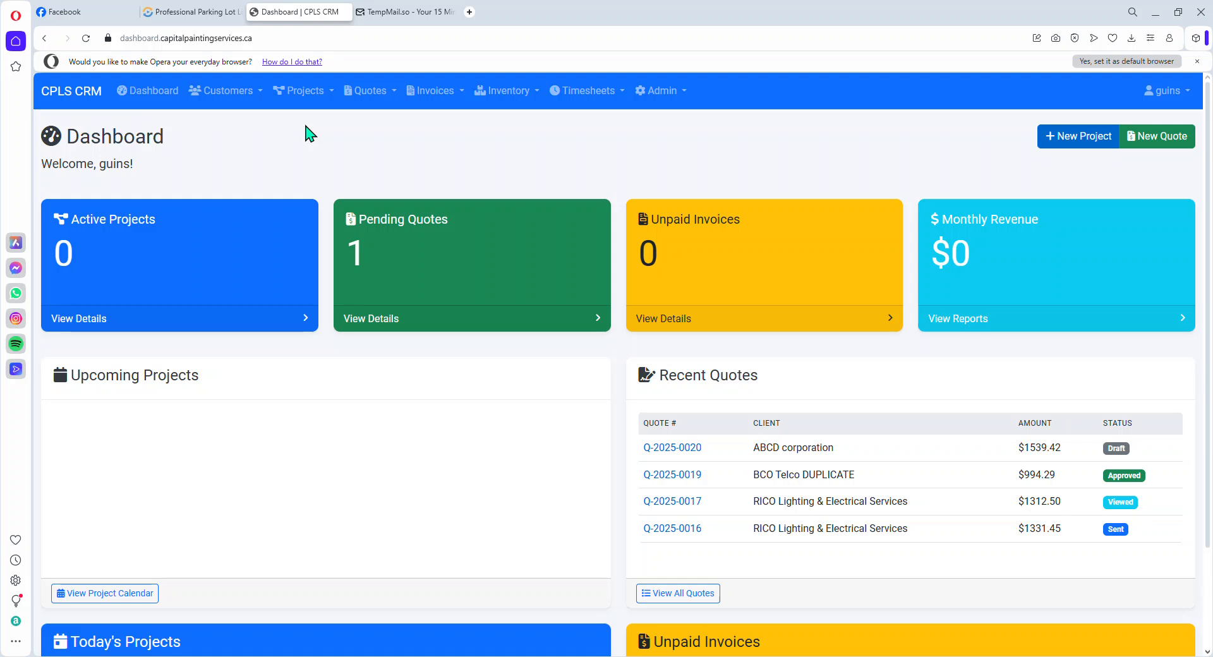
- View the list of all customers and open the form for adding a new customer
click(224, 90)
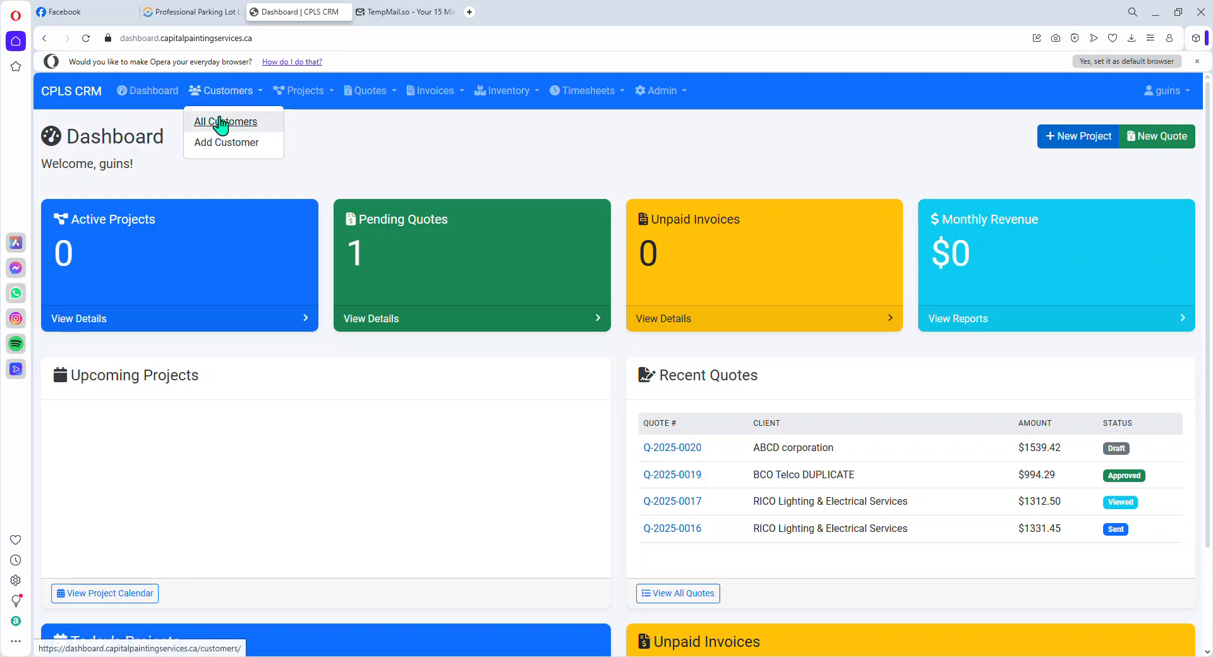
click(224, 123)
click(226, 100)
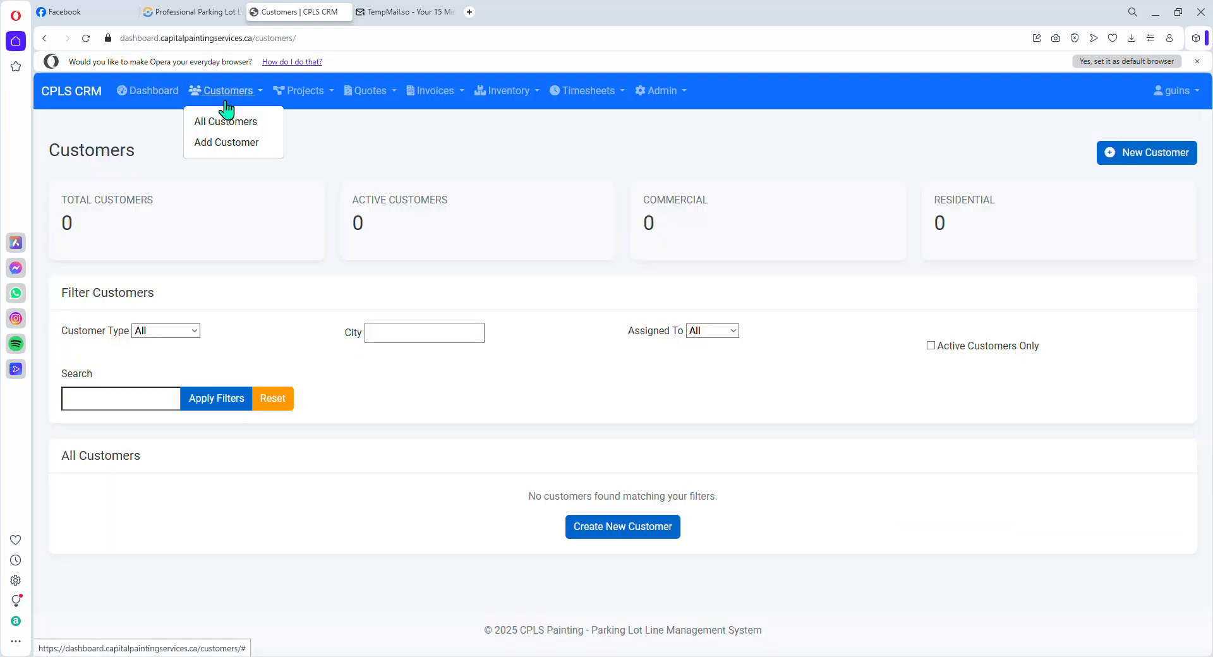
click(229, 96)
click(229, 98)
click(226, 143)
- Enter Orleans Photography as the new customer's business name
click(208, 263)
click(223, 235)
click(215, 268)
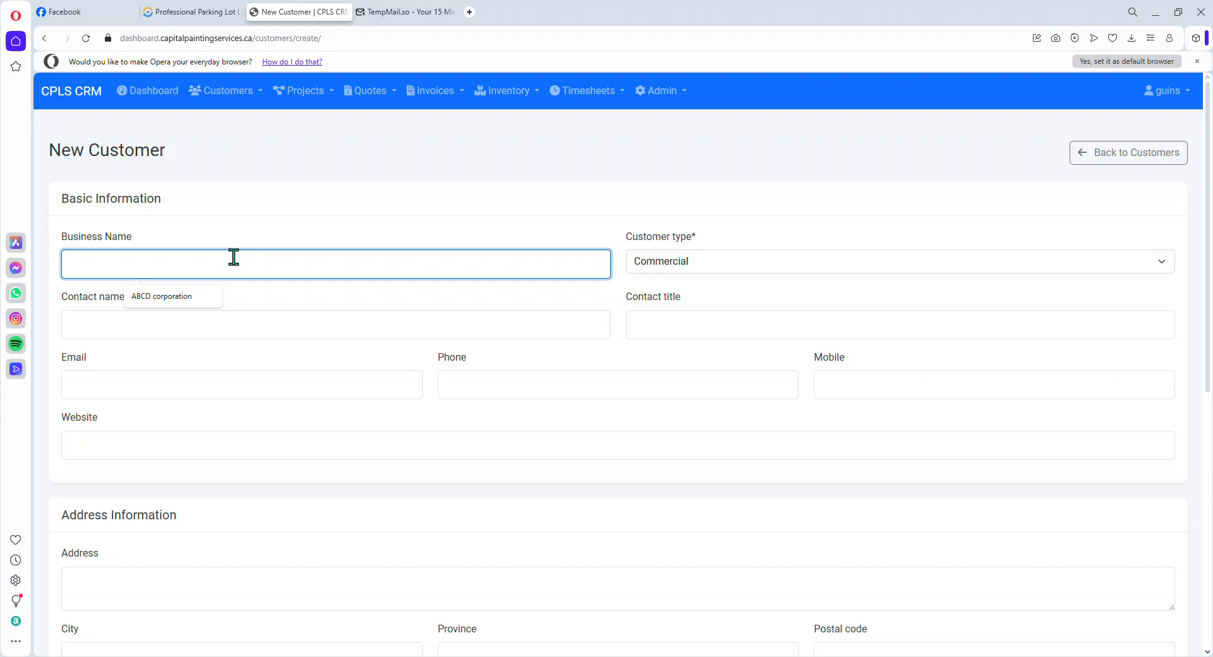
text(LauORe)
key(BackSpace)
key(BackSpace)
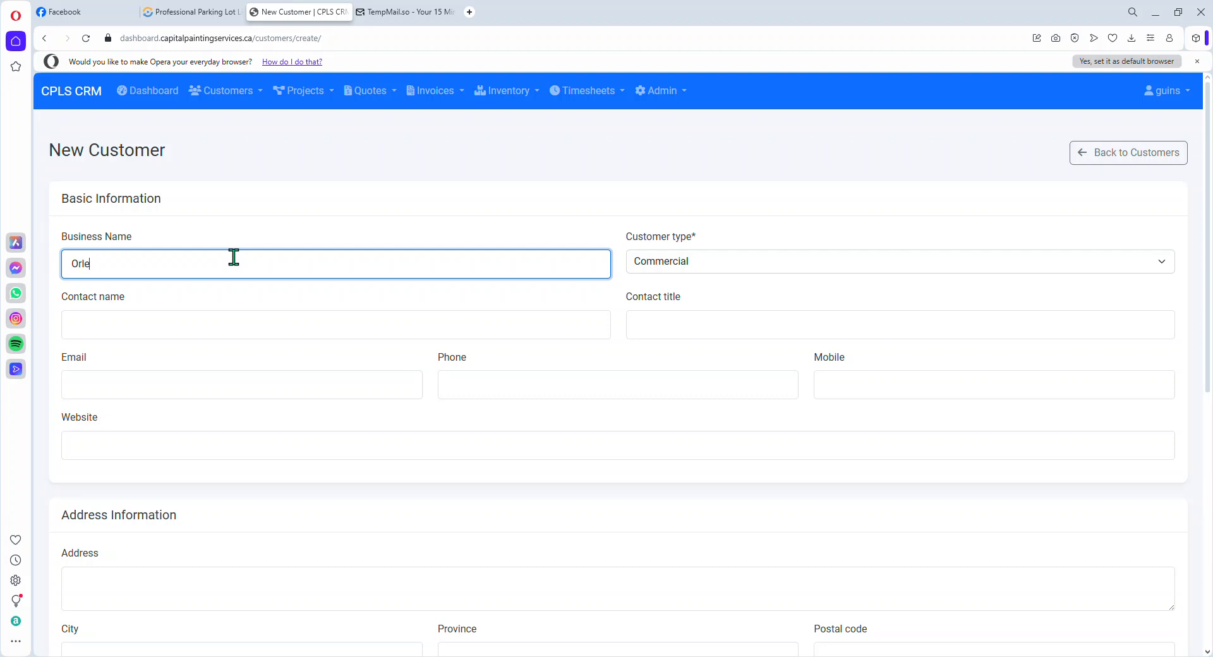
text(rleans Photography)
click(405, 228)
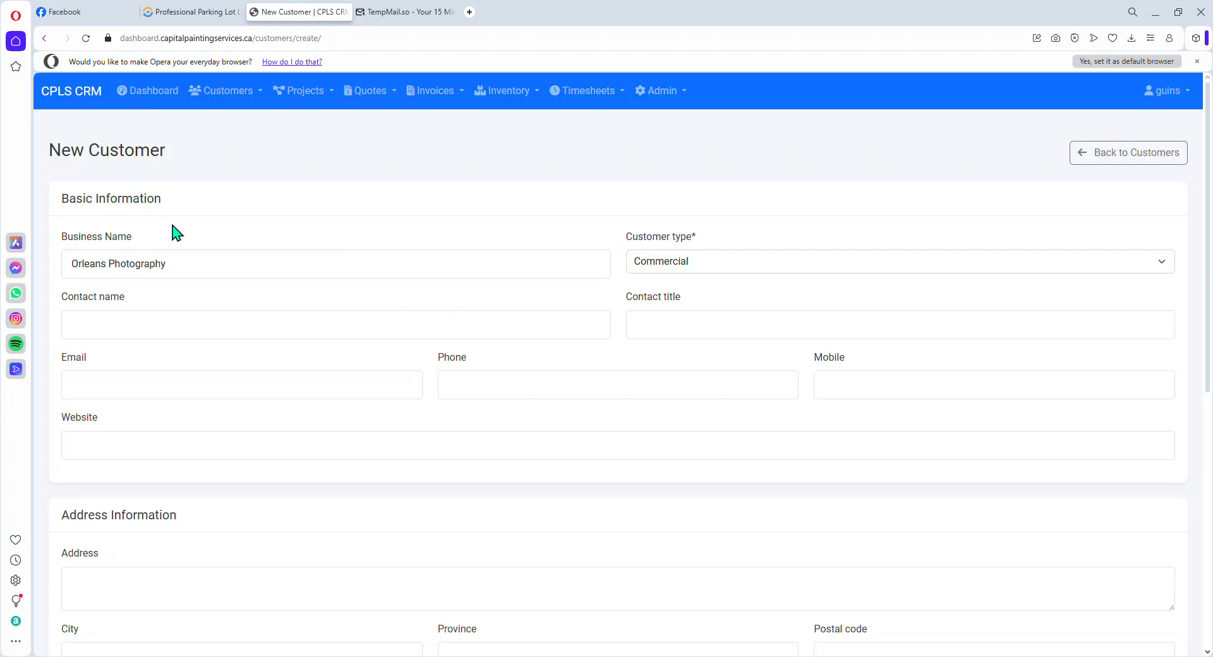
- Look over the customer form and its customer type options, keeping the type set to Commercial
scroll(120, 417, down, 8)
scroll(120, 432, up, 8)
scroll(86, 465, down, 4)
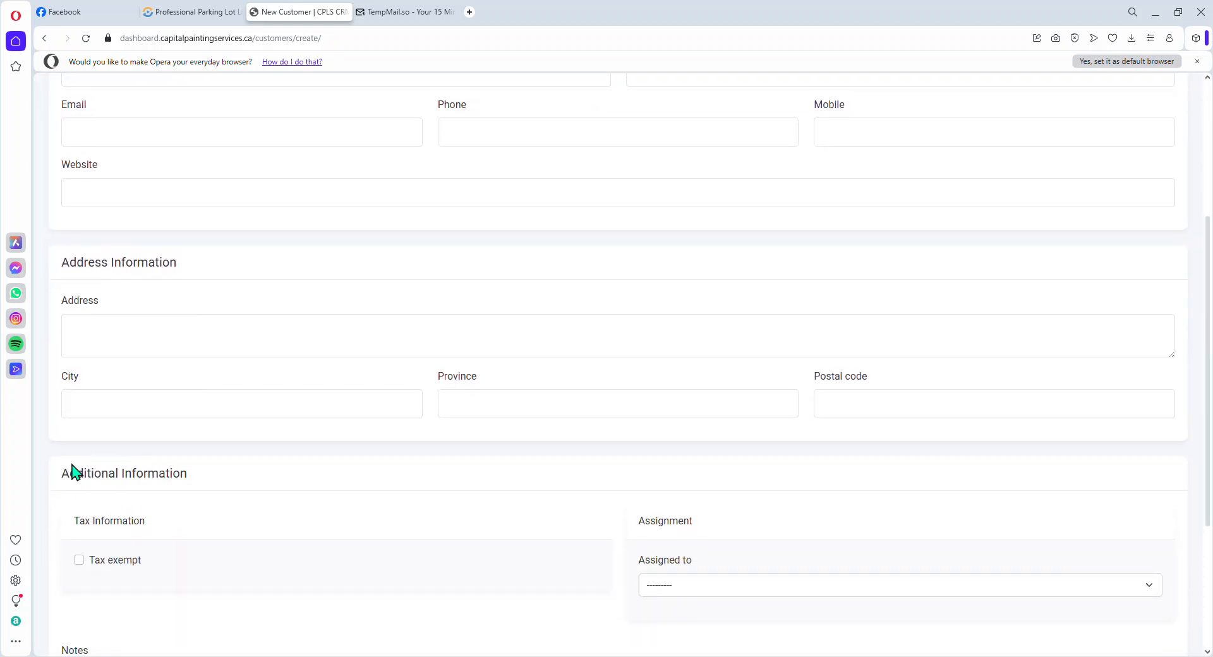
scroll(211, 479, up, 3)
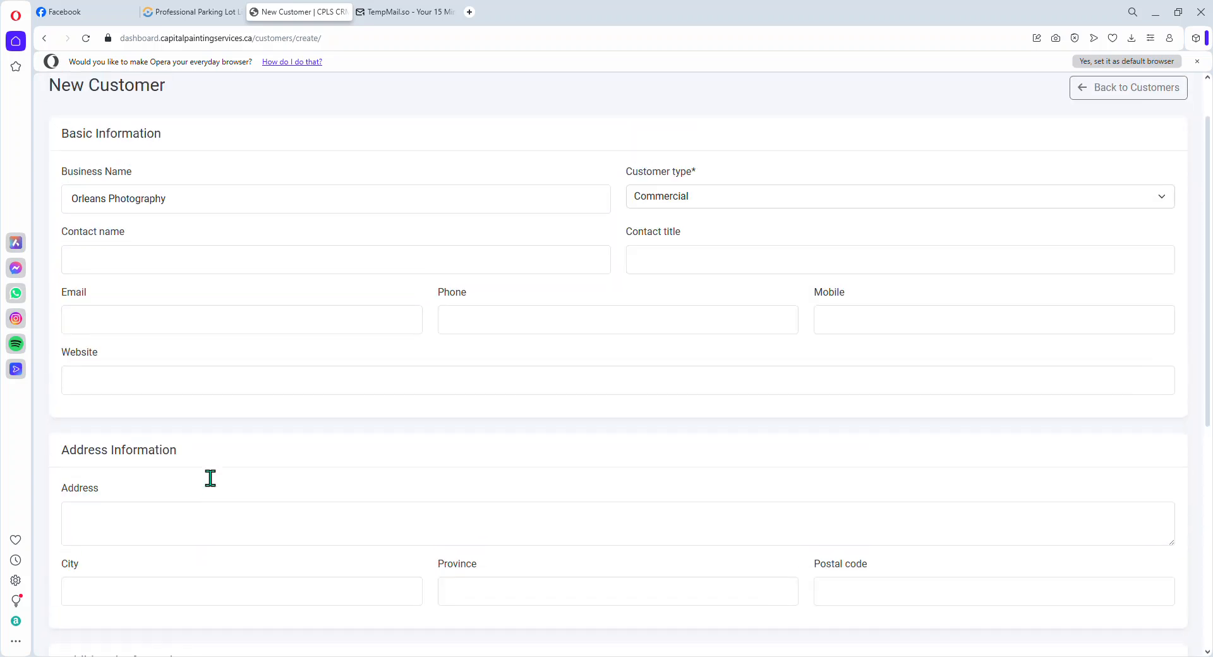
scroll(211, 479, up, 1)
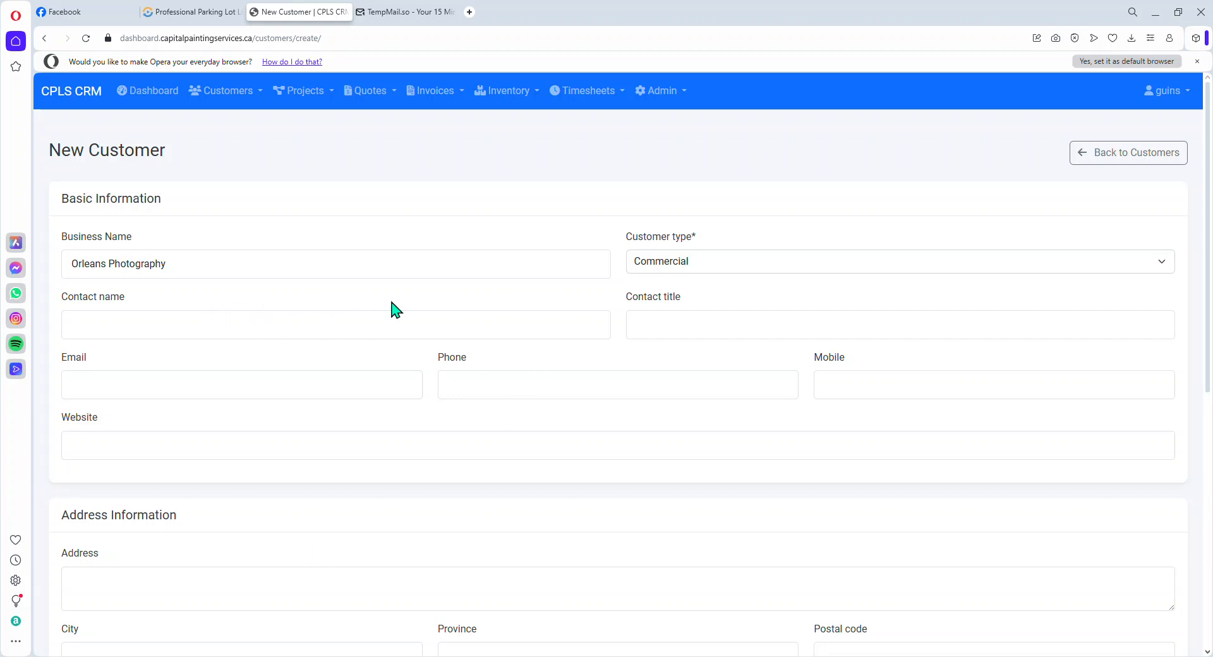
click(668, 265)
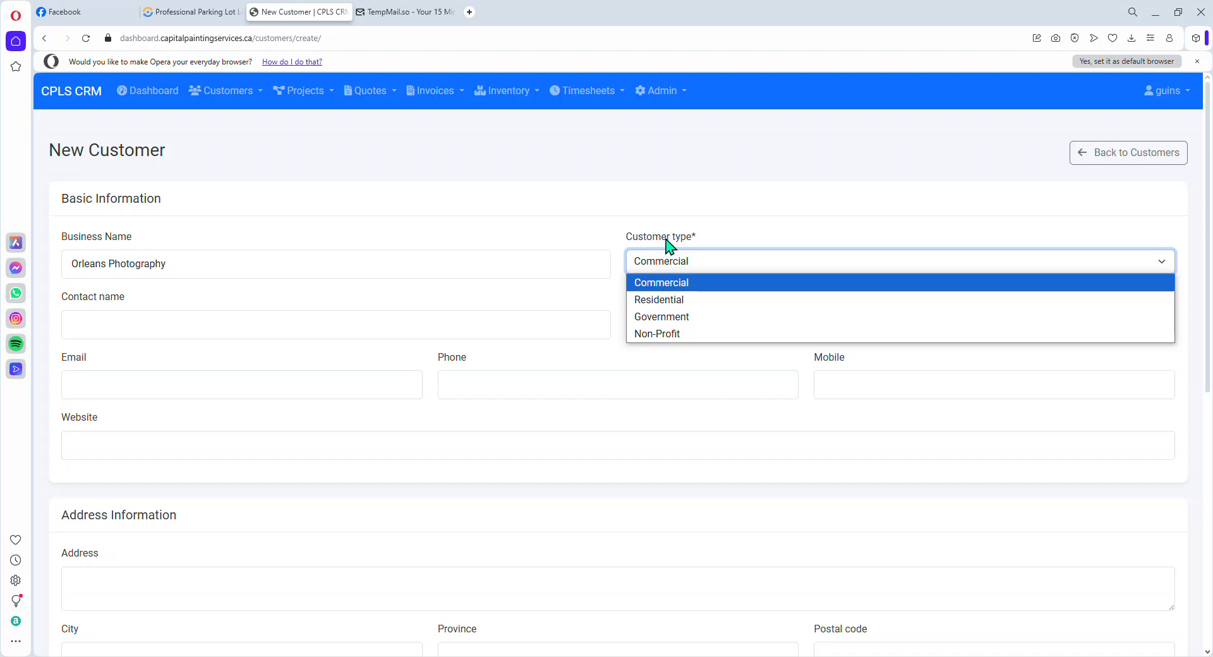
click(666, 288)
click(691, 264)
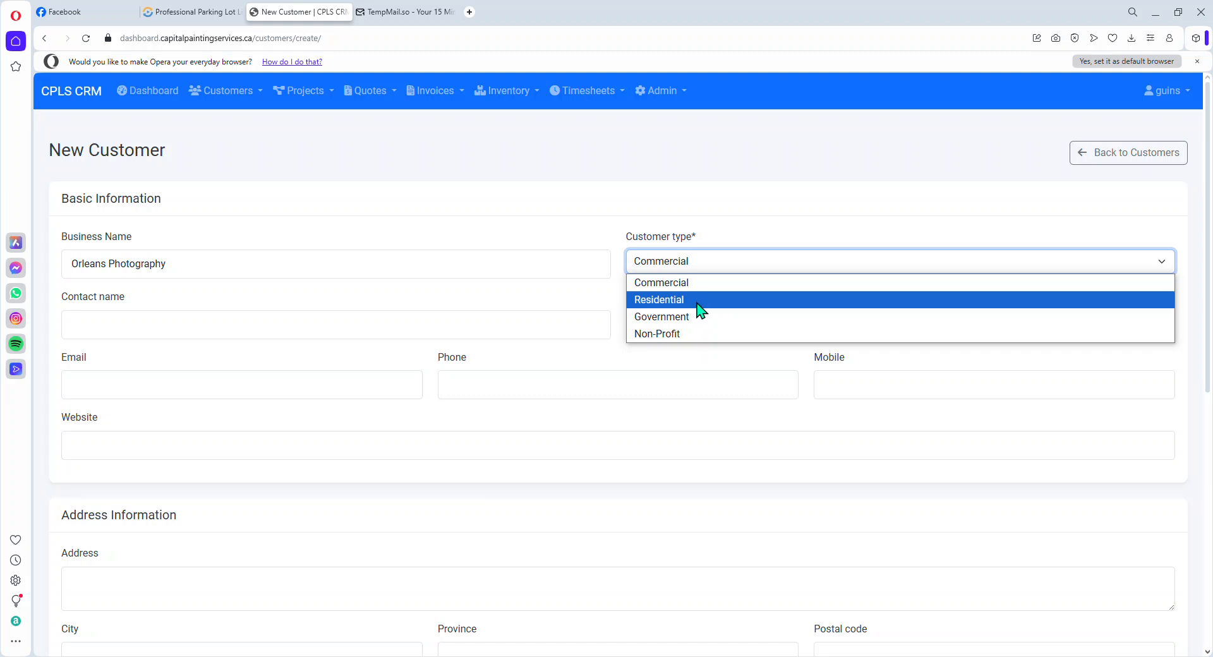
click(610, 234)
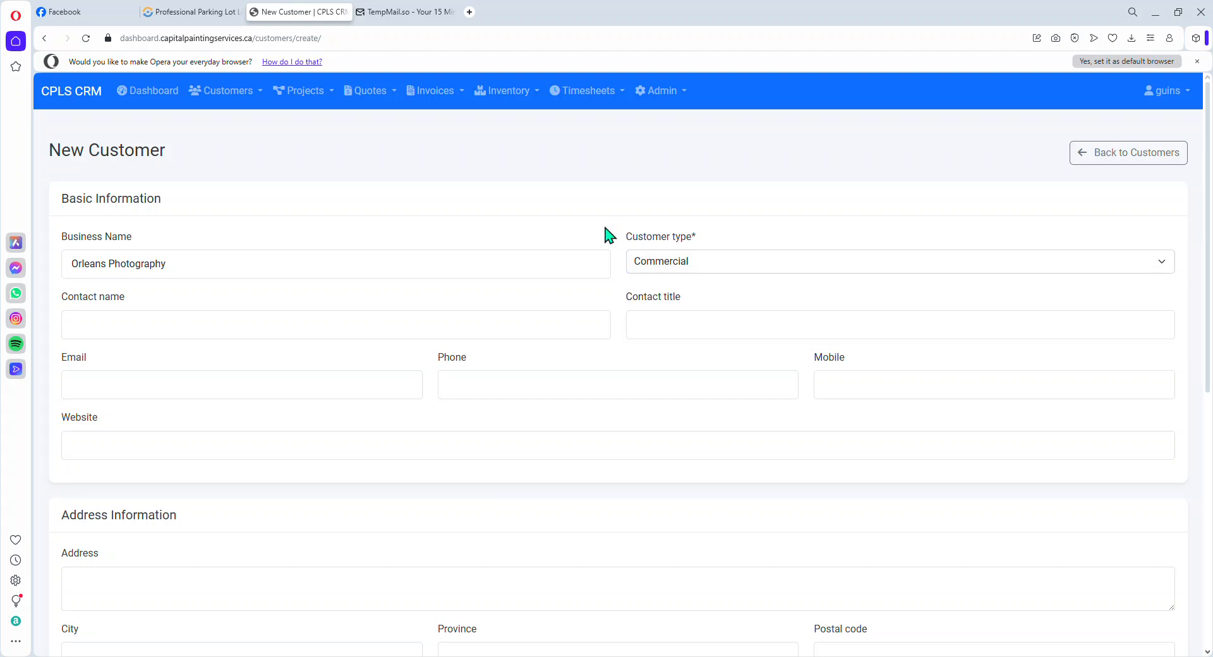
- Fill in the contact's name and the customer's email, copying the temporary address from the TempMail.so page
click(117, 329)
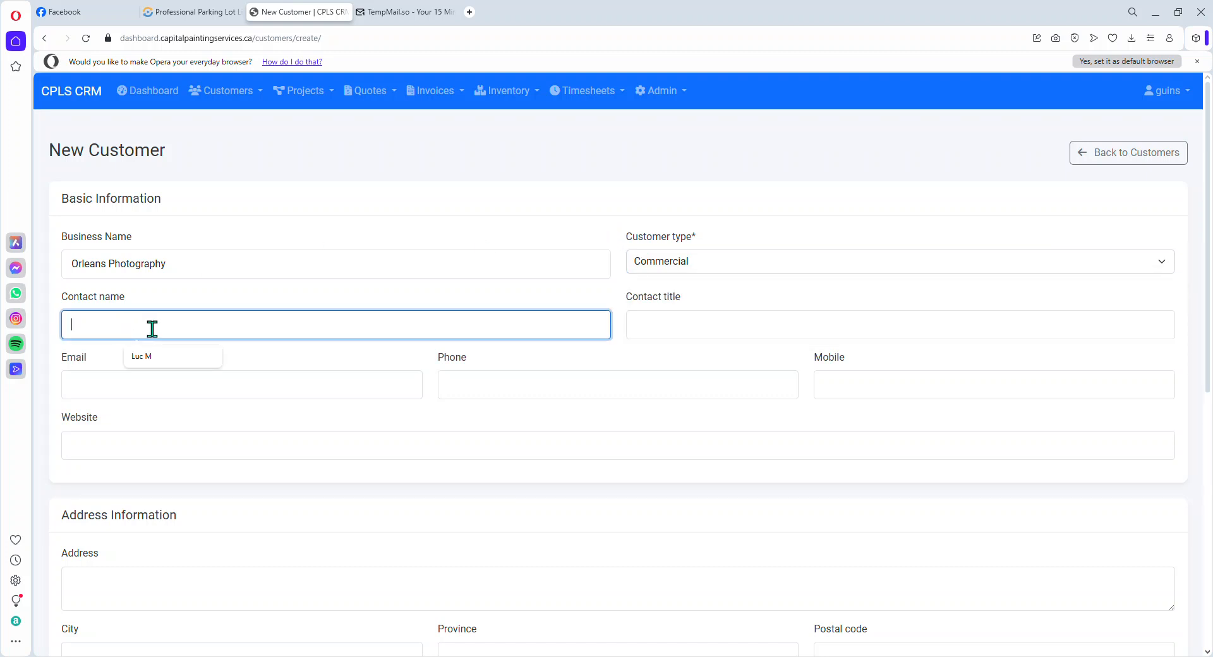
click(169, 358)
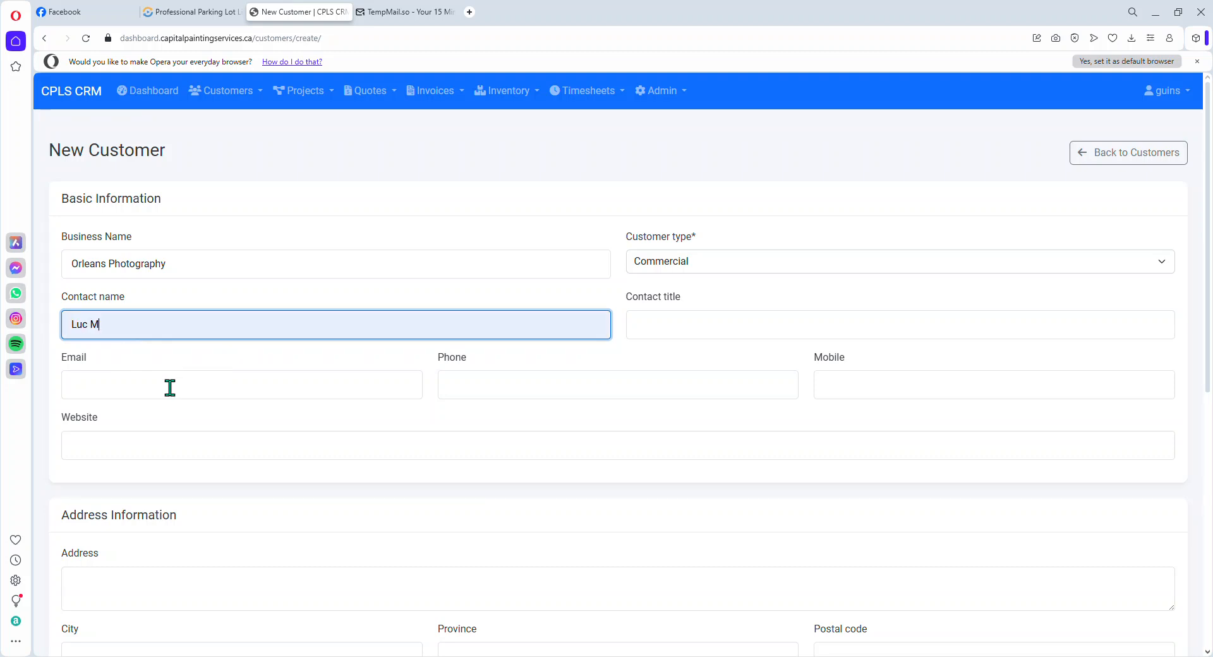
click(177, 386)
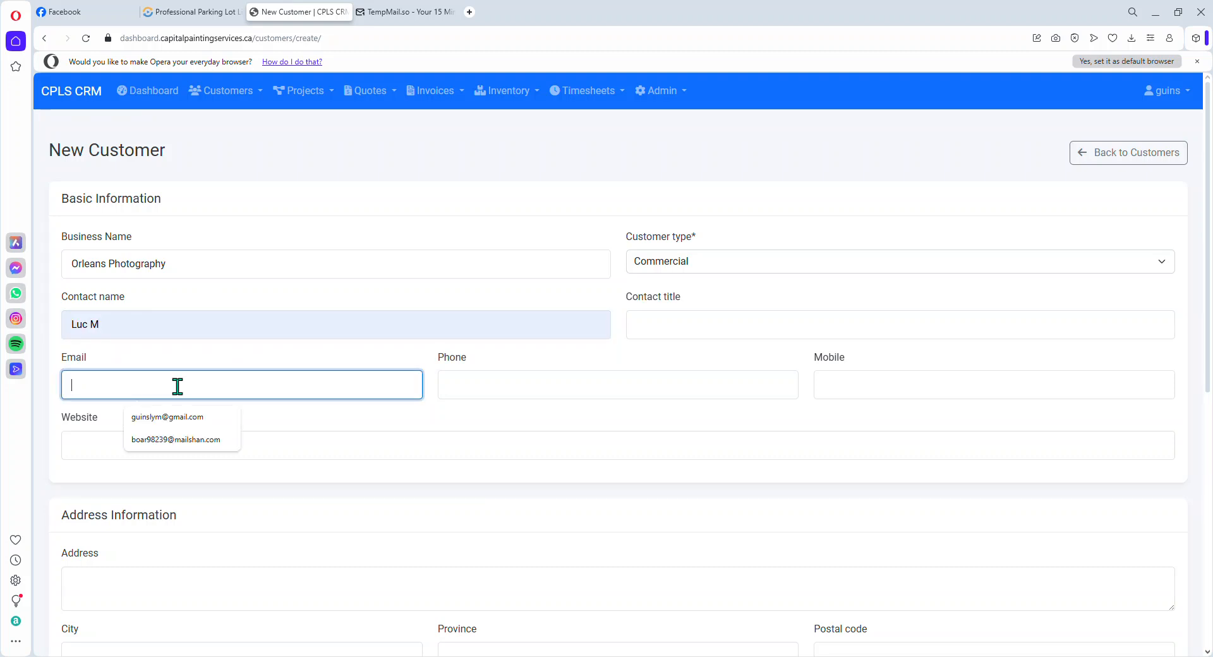
click(250, 325)
click(397, 12)
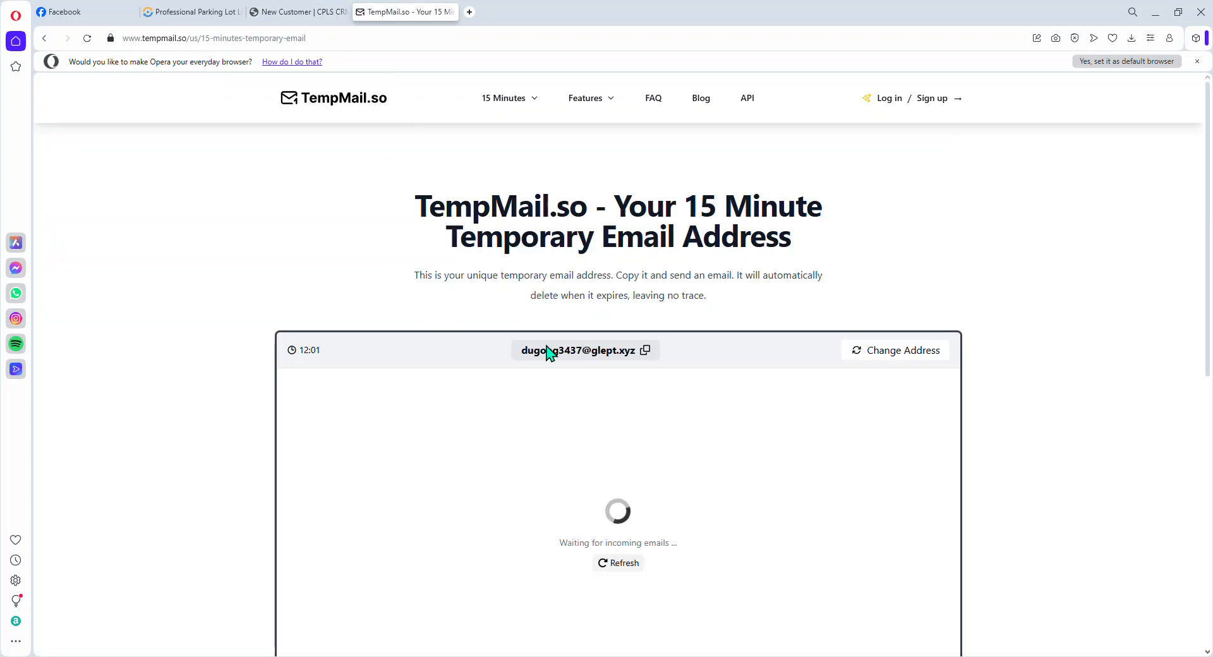
click(641, 354)
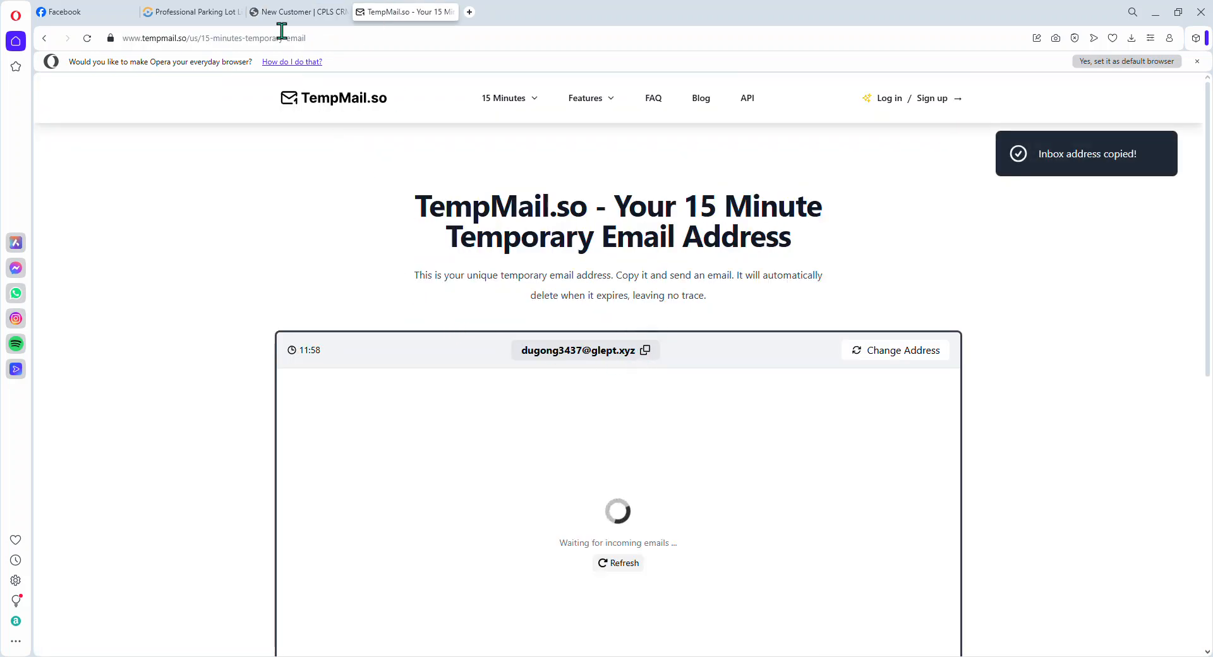
click(275, 11)
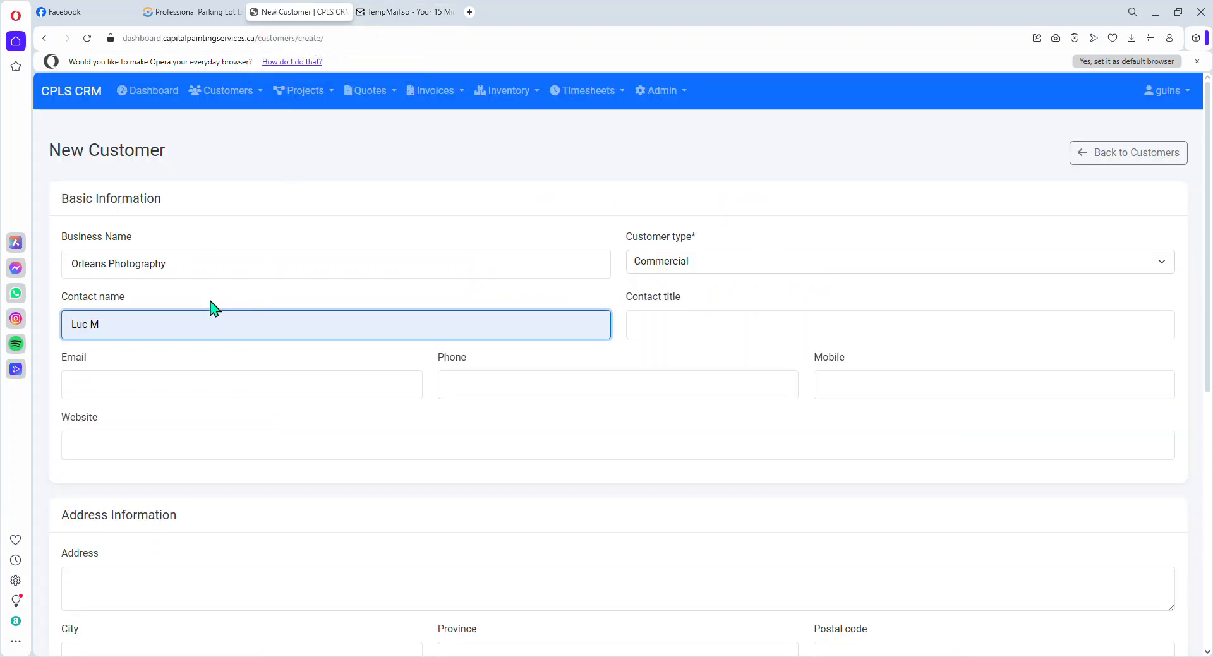
click(174, 376)
key(ctrl+v)
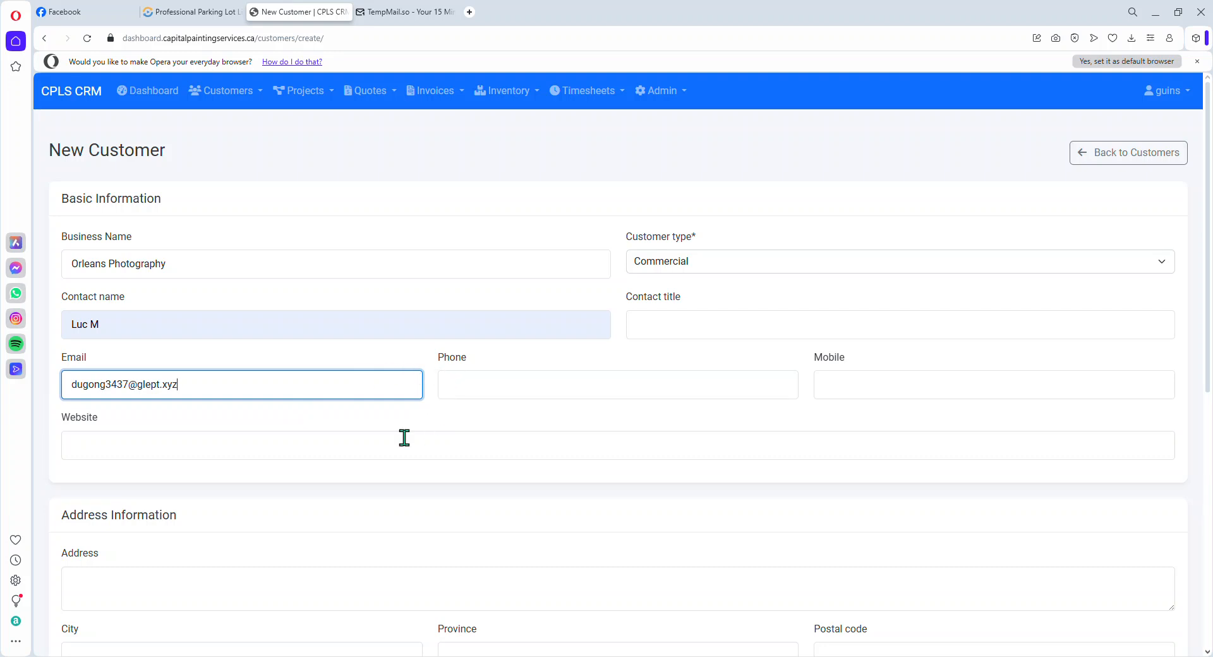
- Fill in the customer's phone number with the saved suggestion, leaving the mobile number blank
click(404, 438)
click(459, 377)
click(514, 418)
click(833, 385)
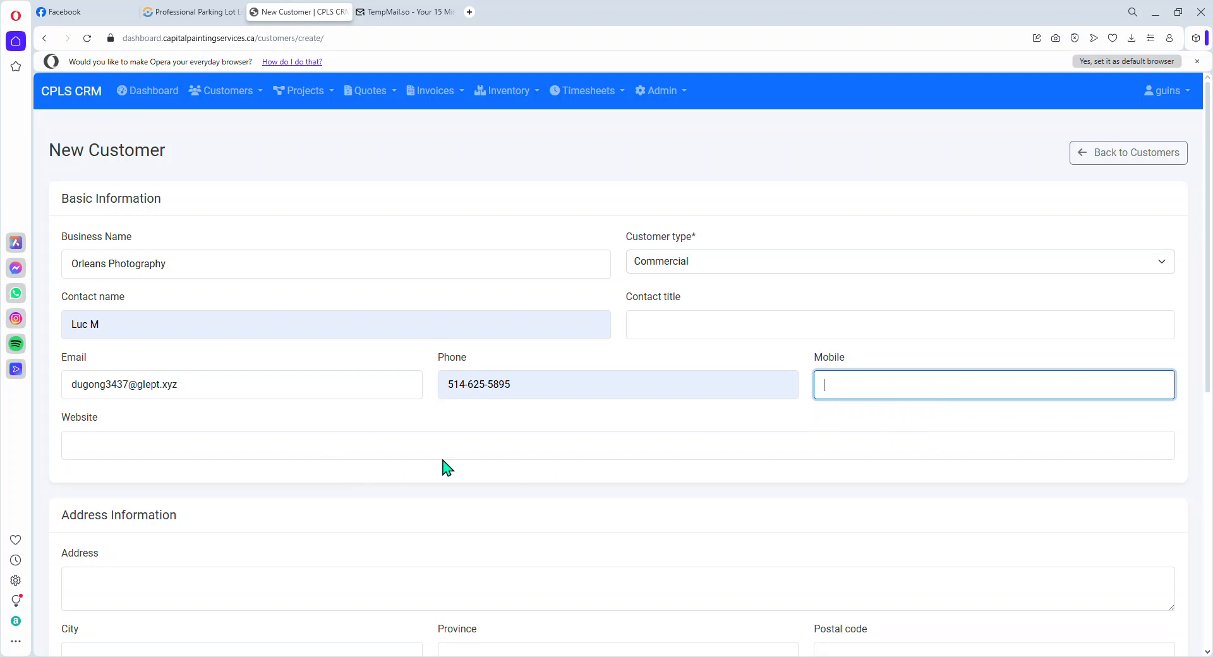
click(77, 446)
click(159, 482)
drag(72, 444, 104, 445)
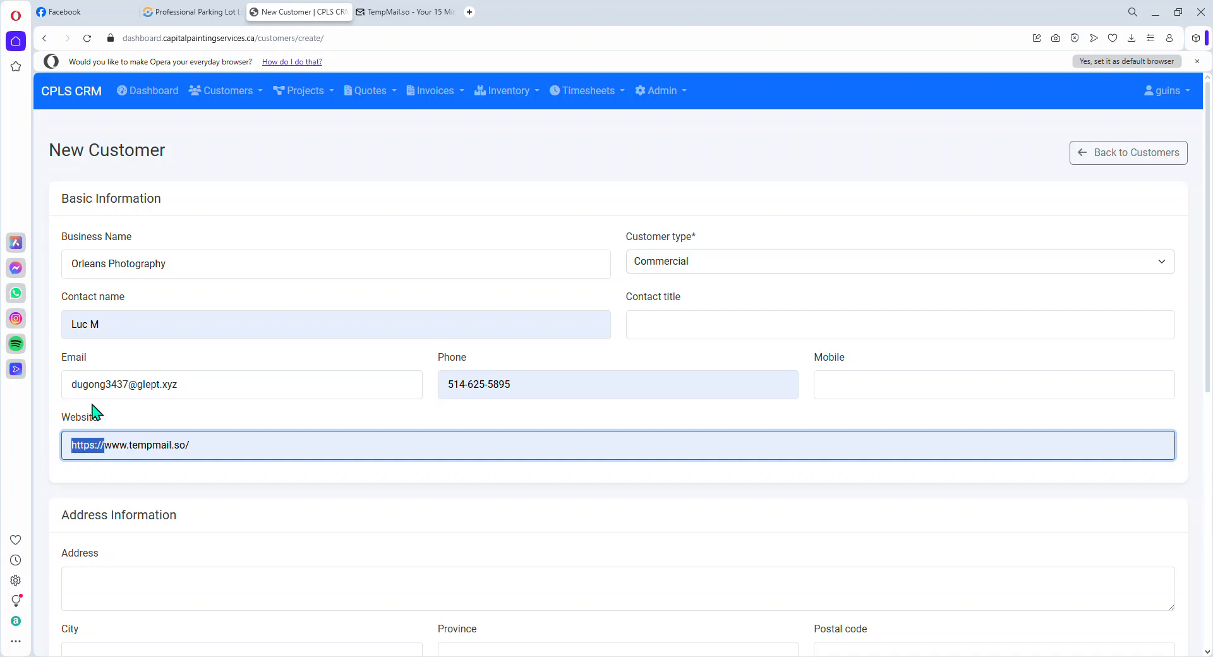
key(BackSpace)
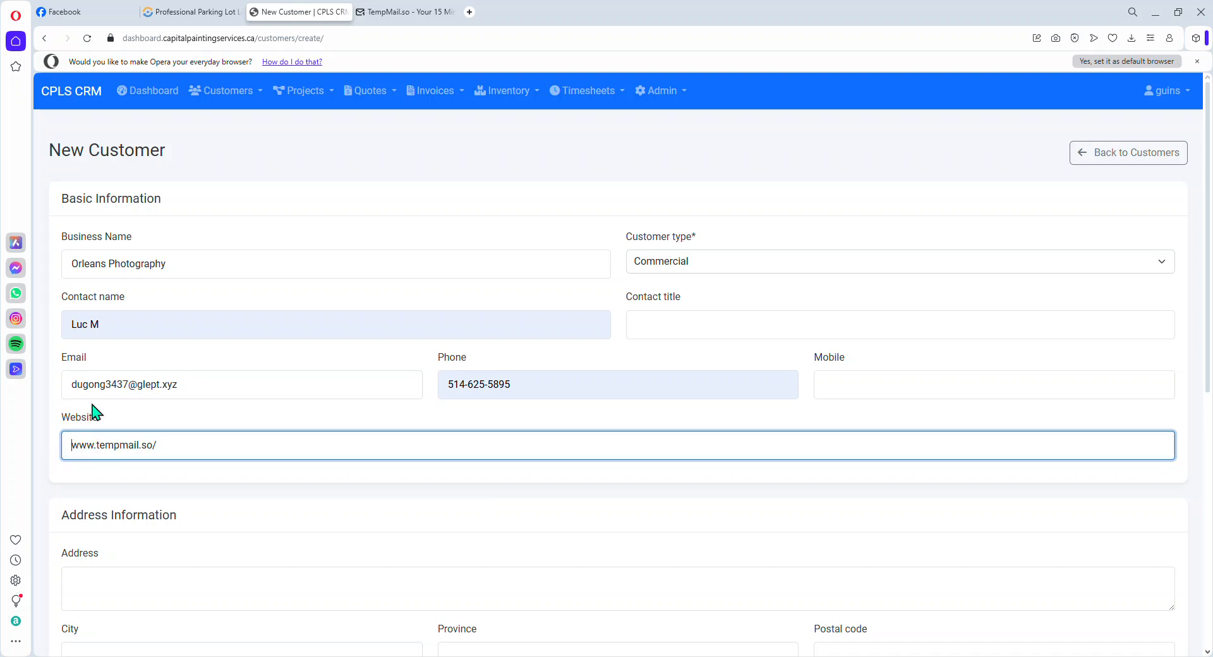
key(ctrl+z)
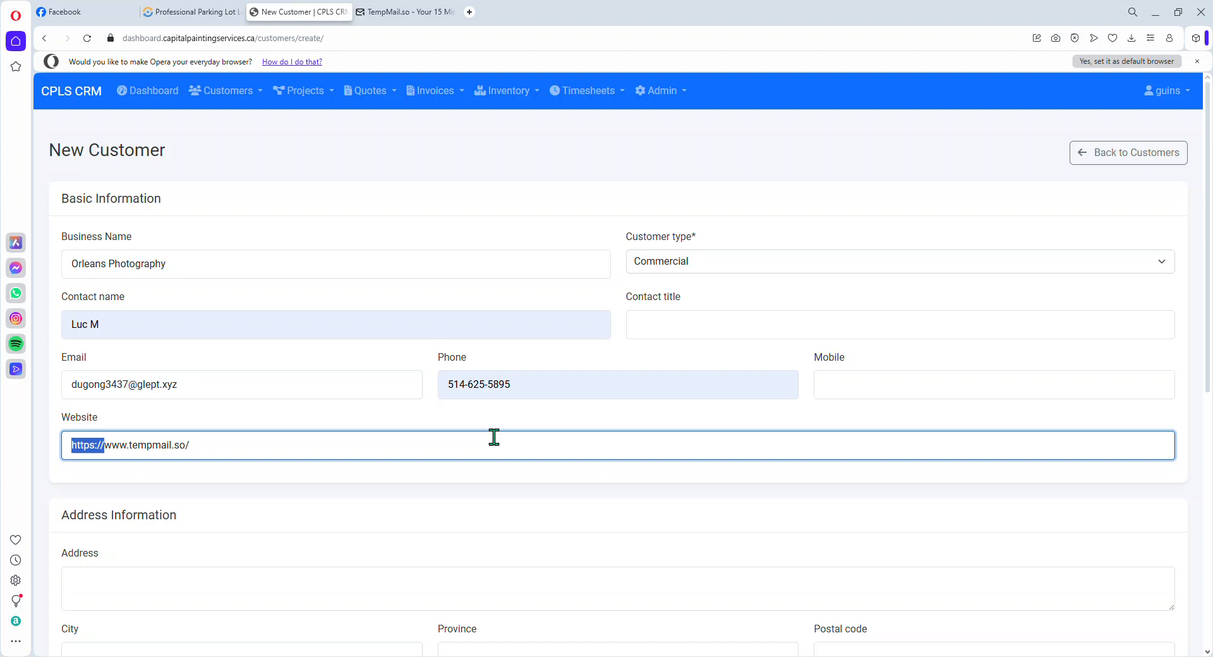
click(355, 419)
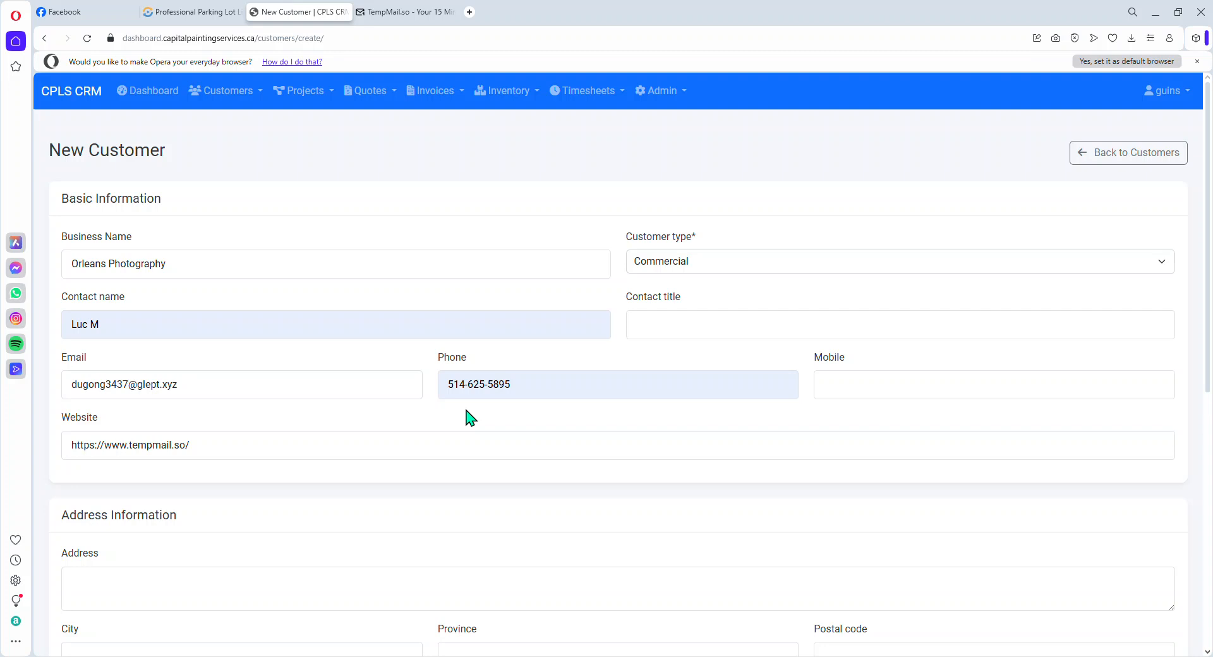
- Fill in the customer's street address, city, province and postal code in the address information
scroll(468, 417, down, 4)
click(203, 341)
text(123 Acres)
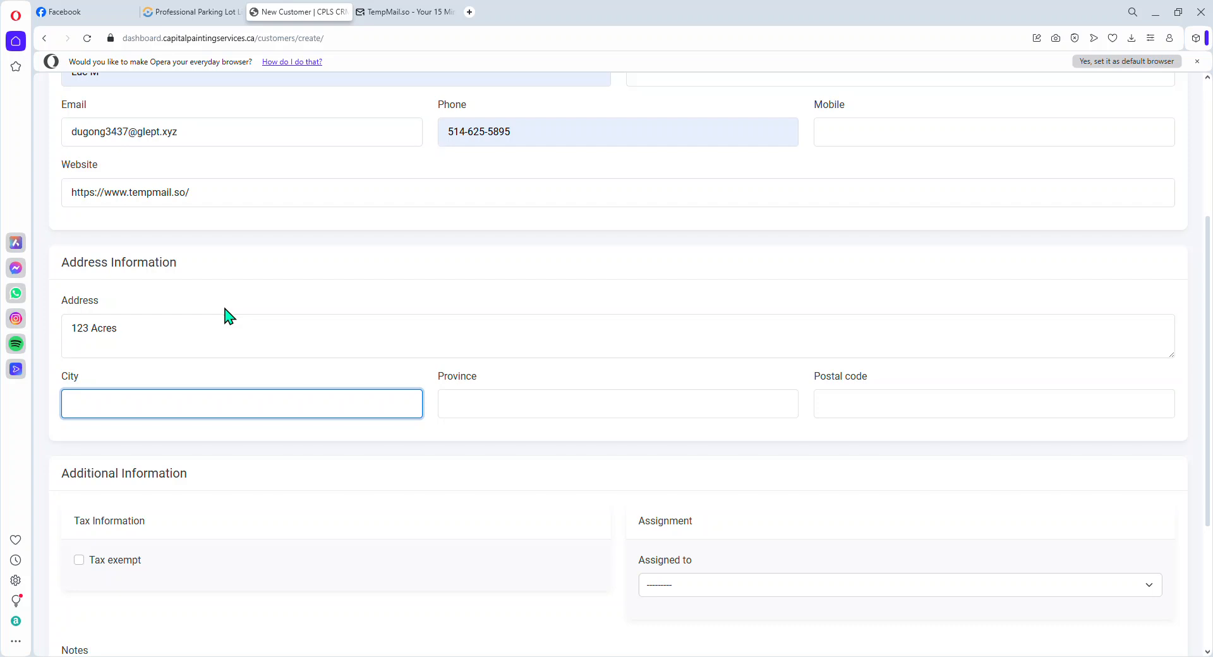
text(Toronto)
key(Tab)
text(OP)
key(BackSpace)
text(ntario)
key(Tab)
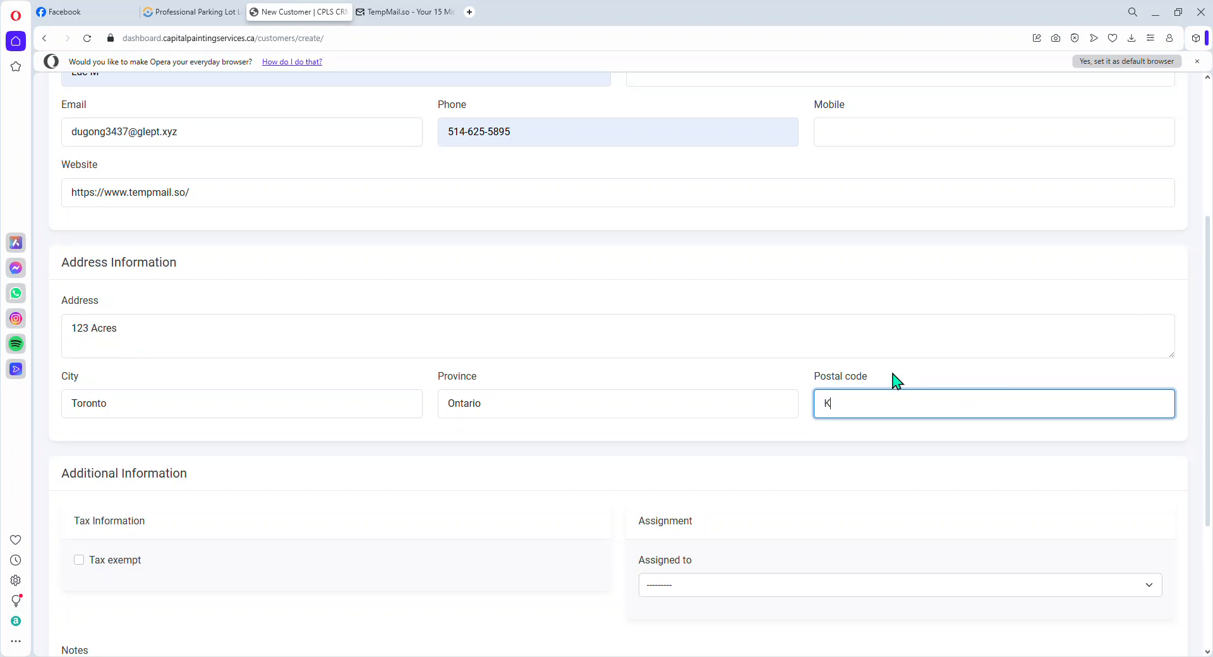
text(K4A 2C8)
- Leave the customer unassigned, add the note "need rush" and create the customer
scroll(880, 398, down, 2)
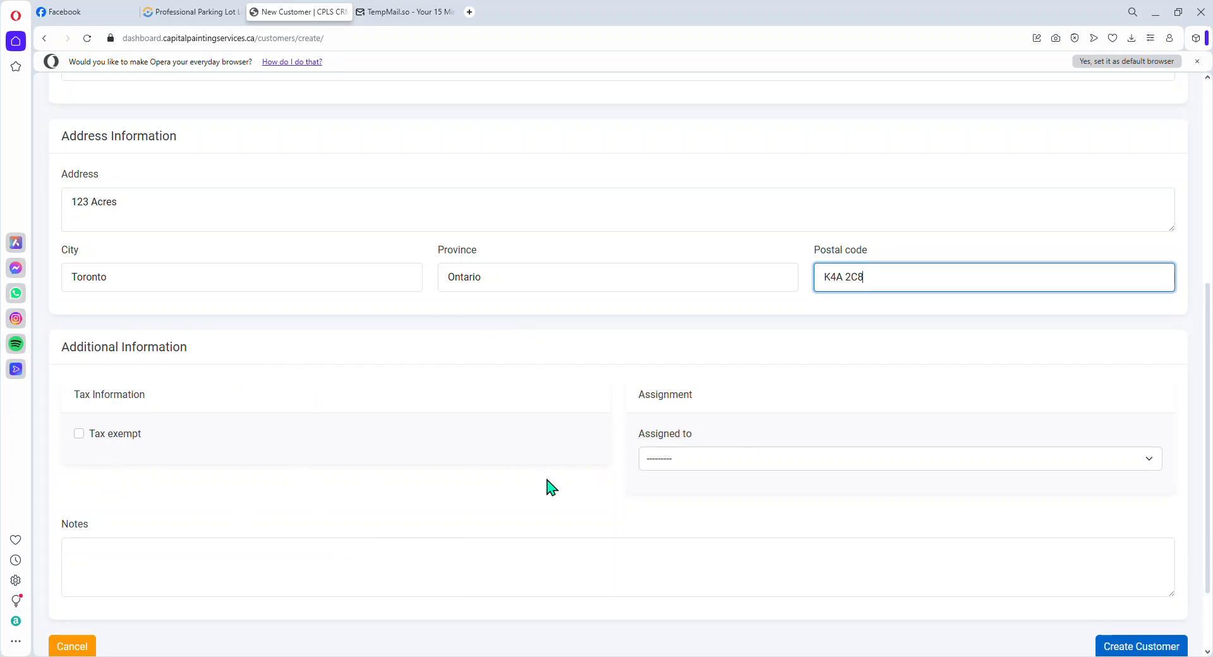
click(676, 463)
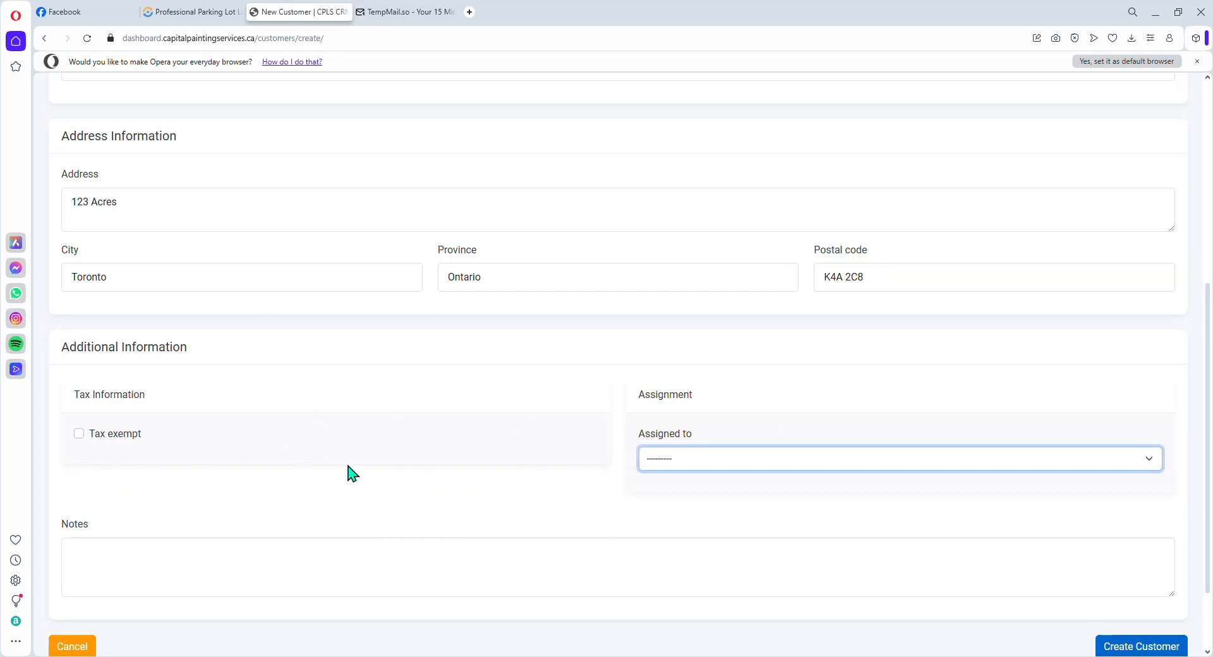
click(136, 547)
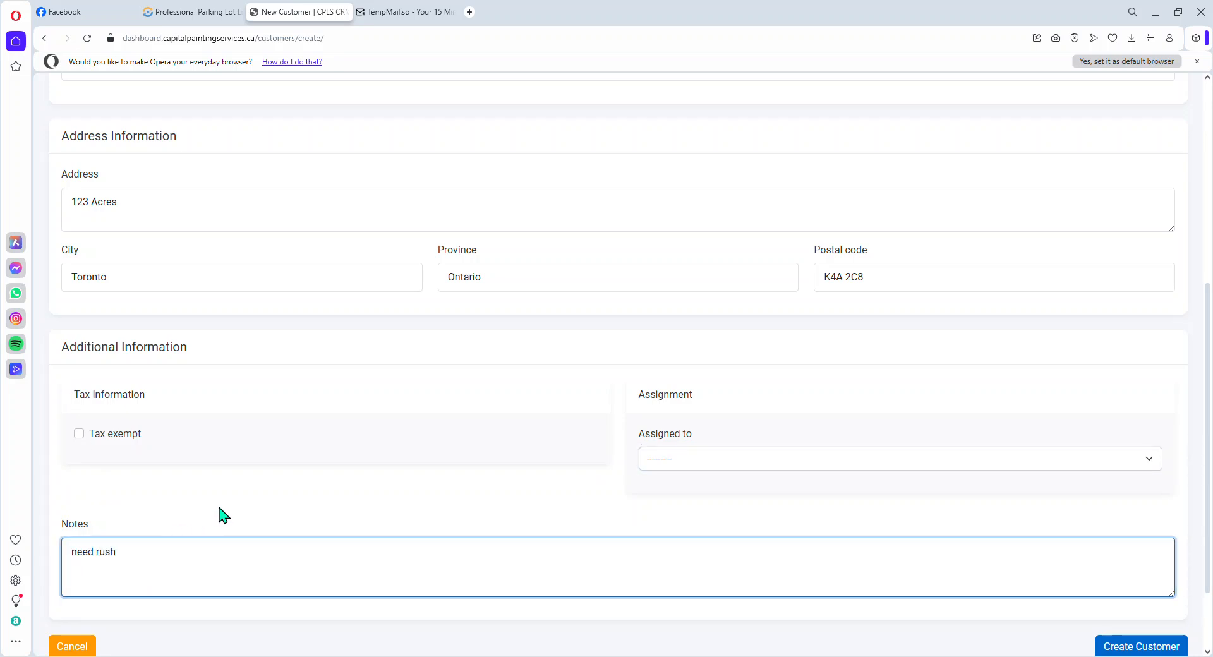
scroll(733, 556, down, 3)
click(1117, 545)
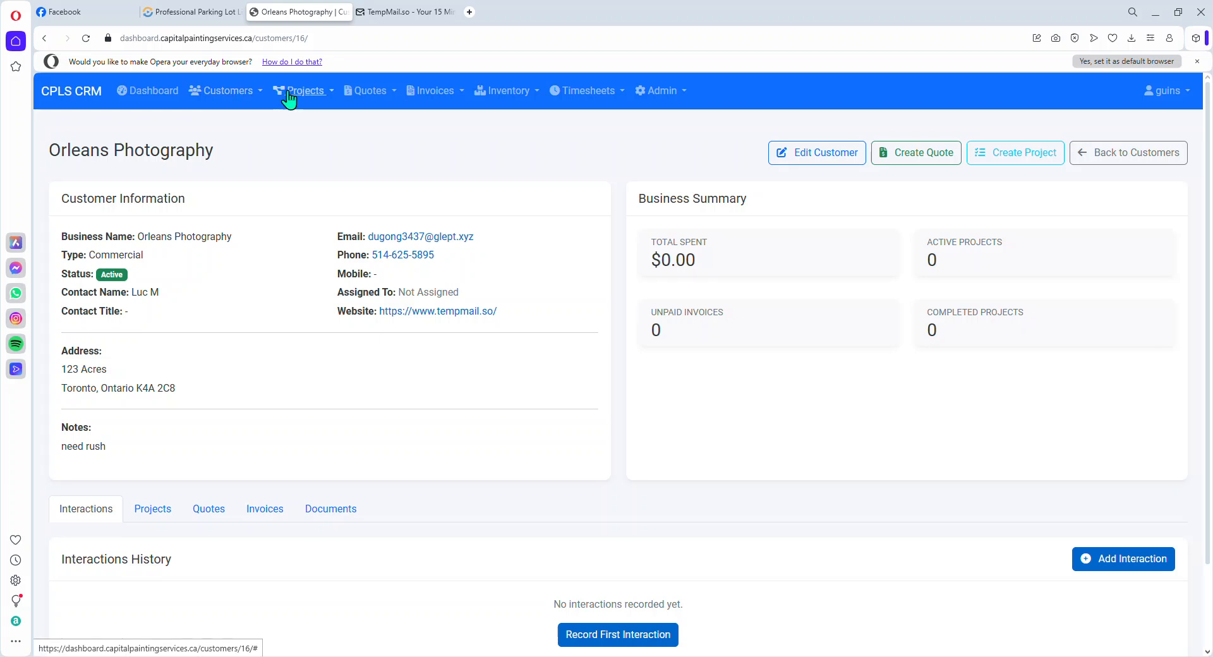
- Start a new quote and choose Orleans Photography as its customer so the client details fill in
click(388, 99)
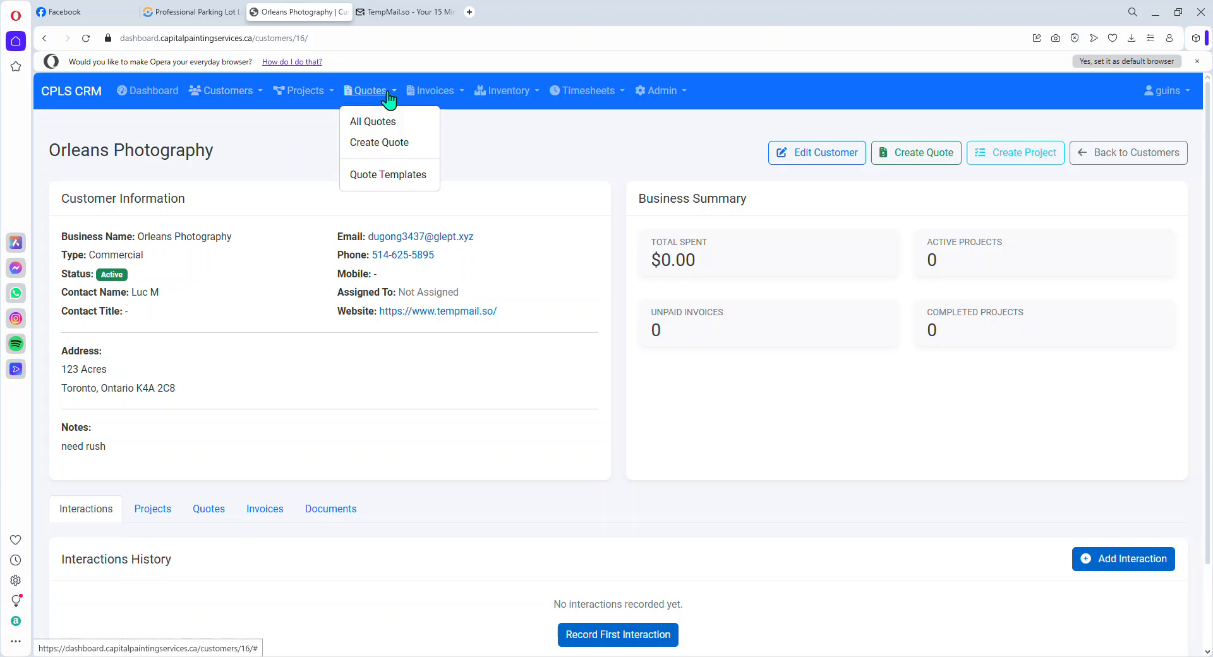
click(384, 143)
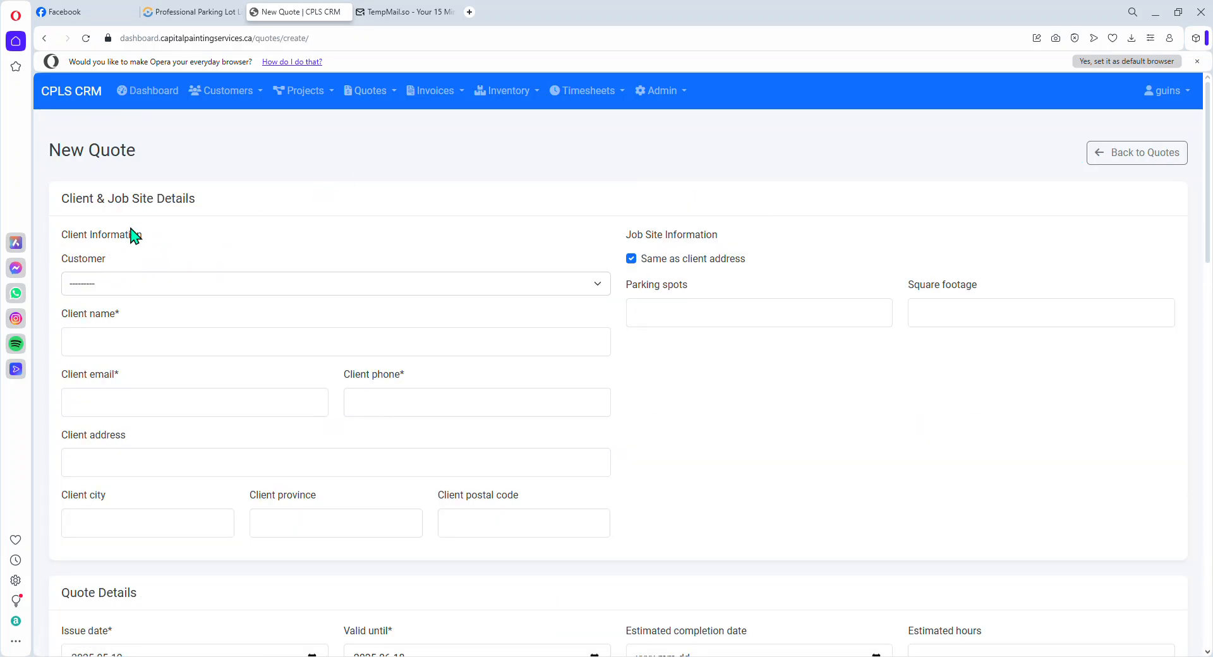
scroll(73, 249, down, 14)
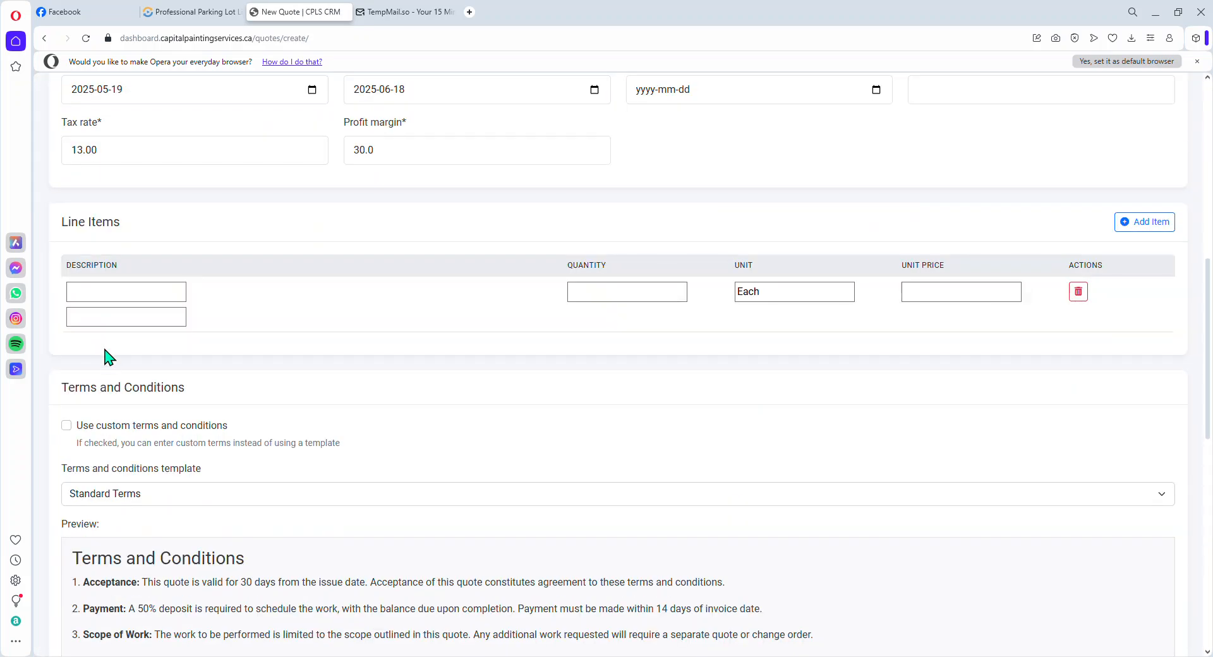
scroll(114, 352, up, 15)
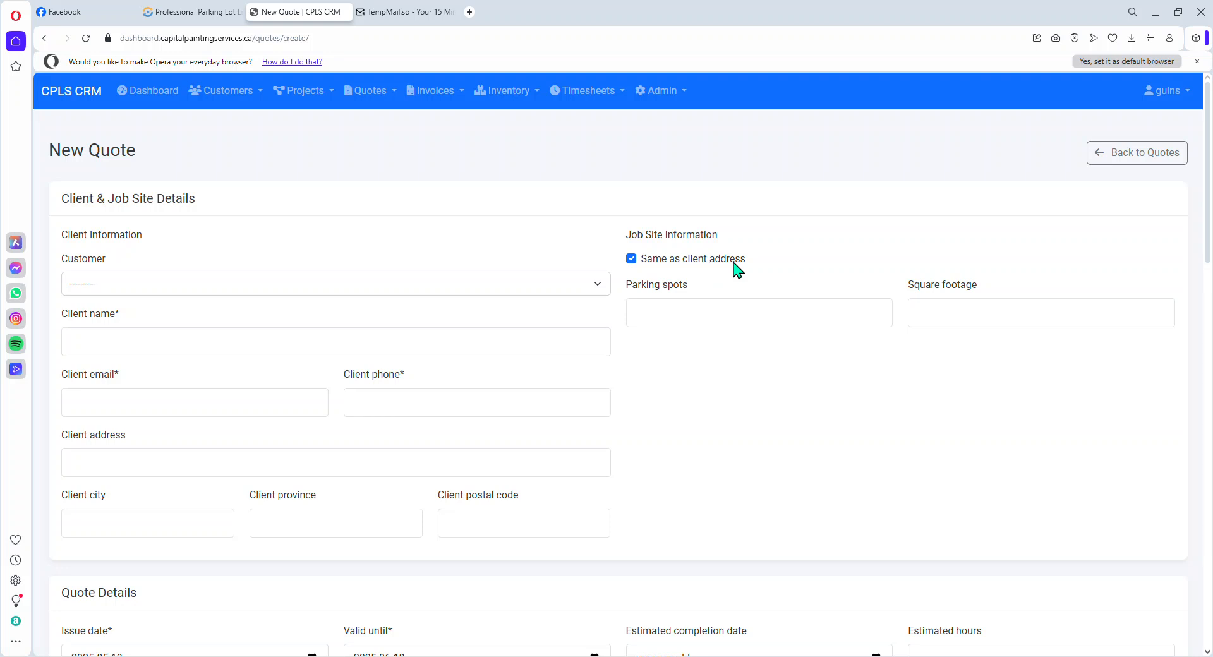
click(474, 291)
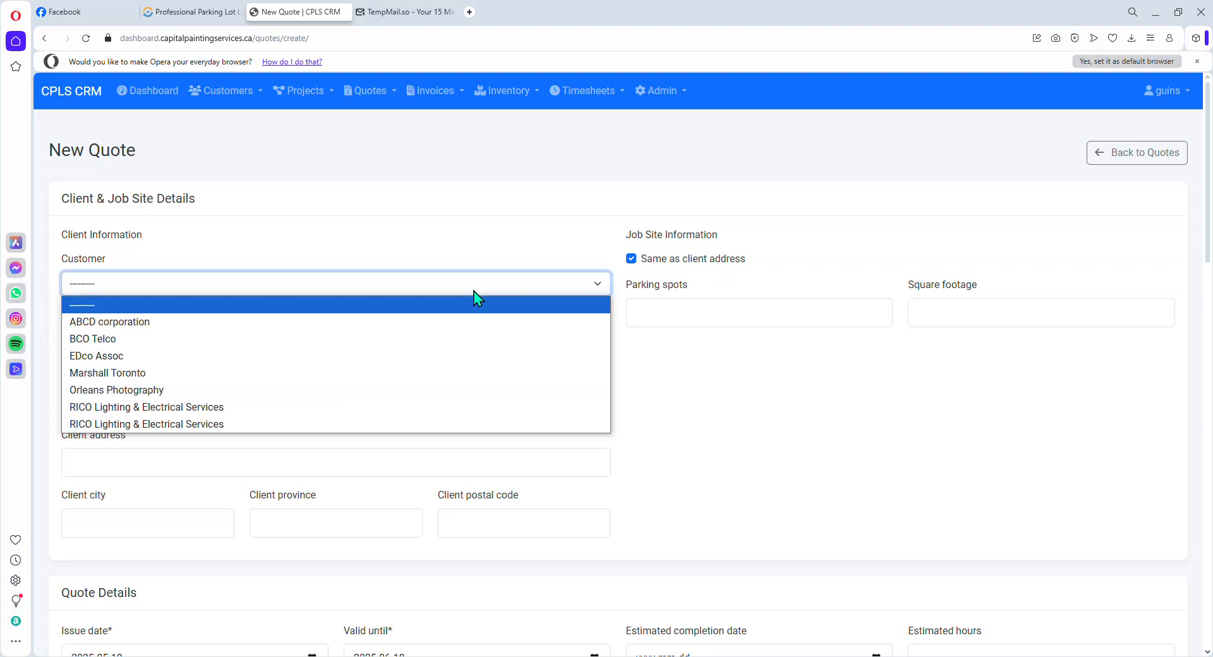
click(400, 390)
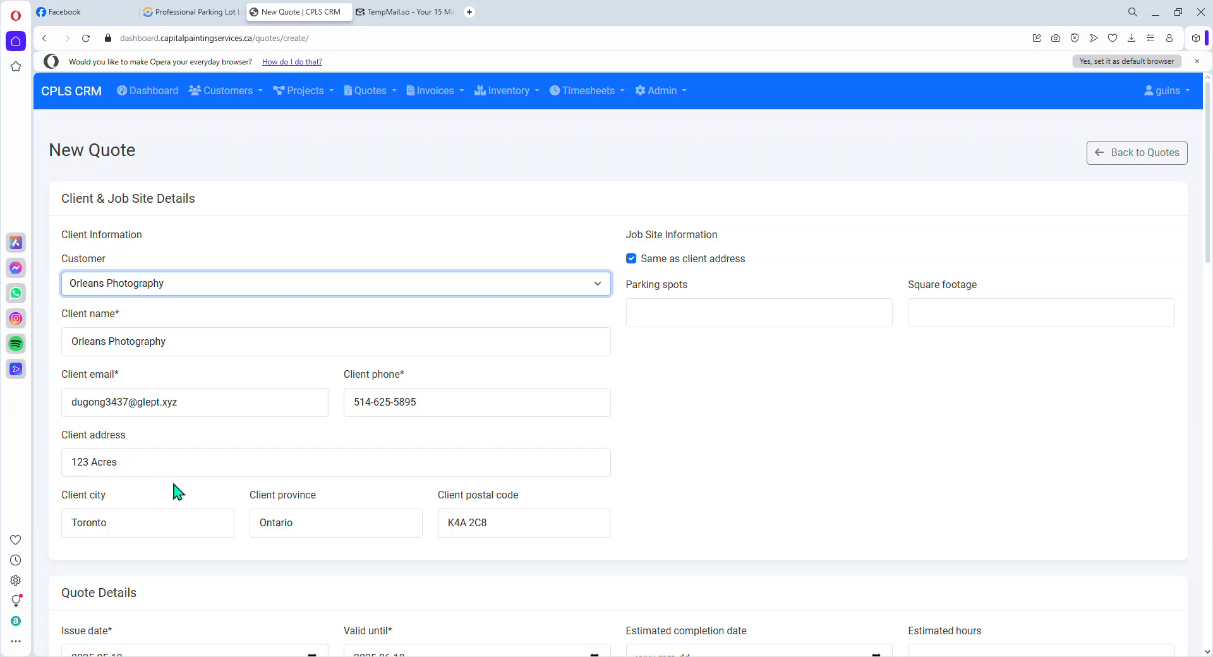
- Review the new quote's client and job site details, quote details and line items sections
scroll(151, 429, down, 2)
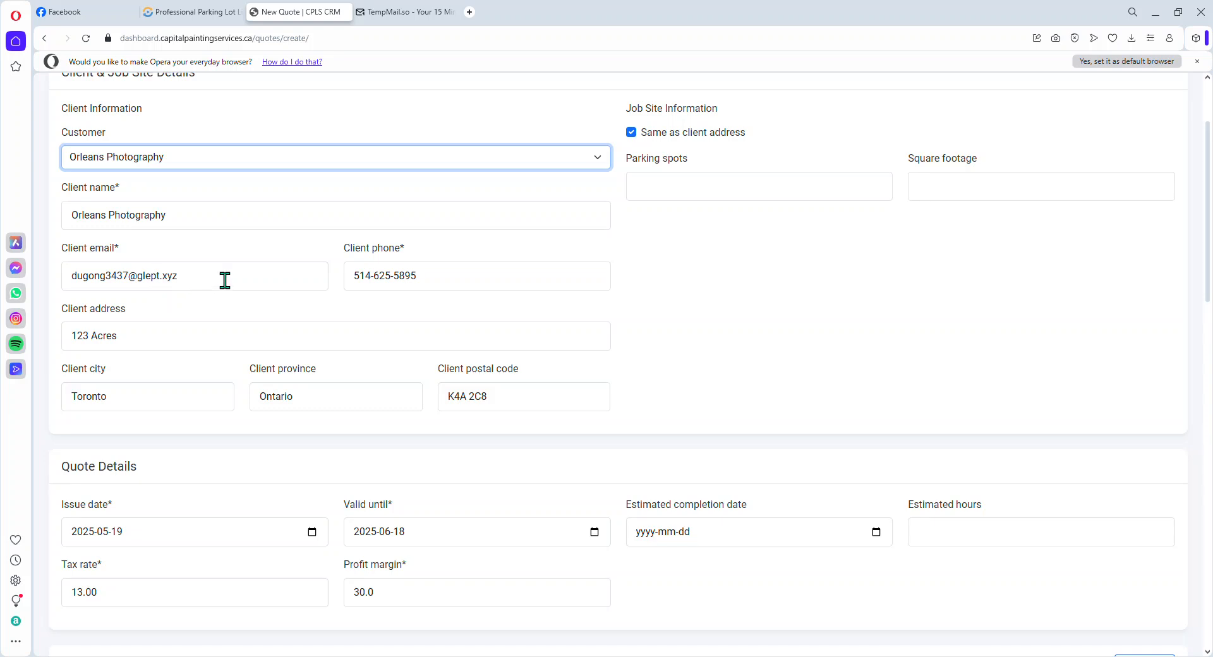
scroll(235, 341, down, 2)
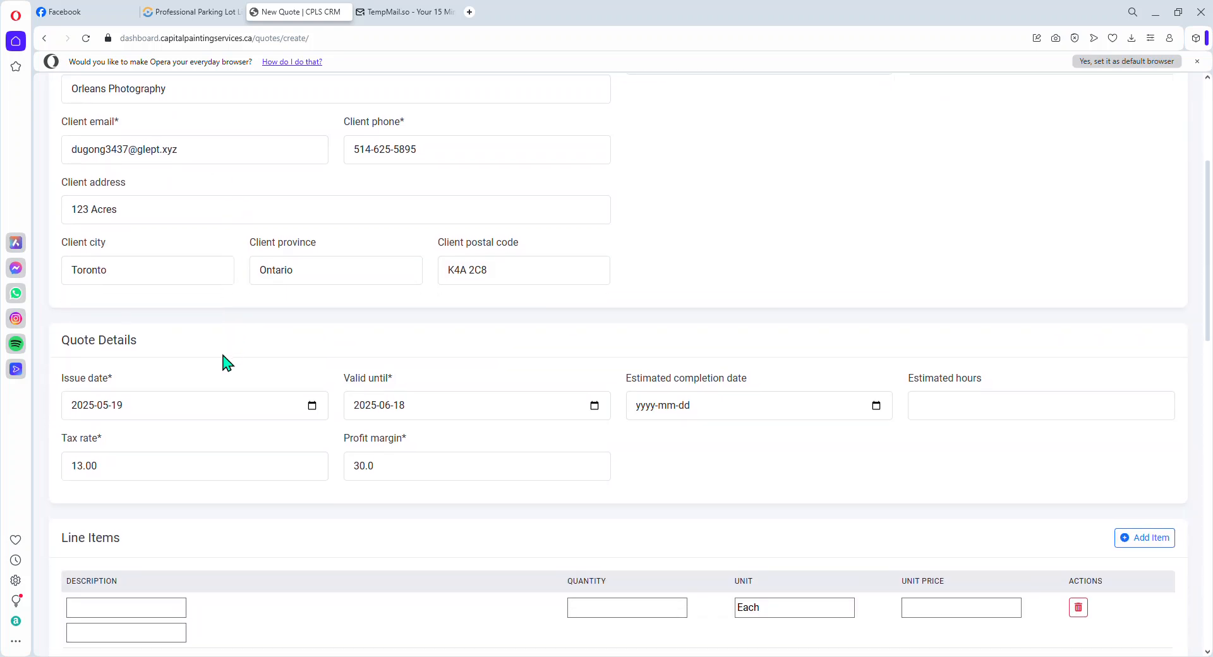
scroll(233, 375, down, 3)
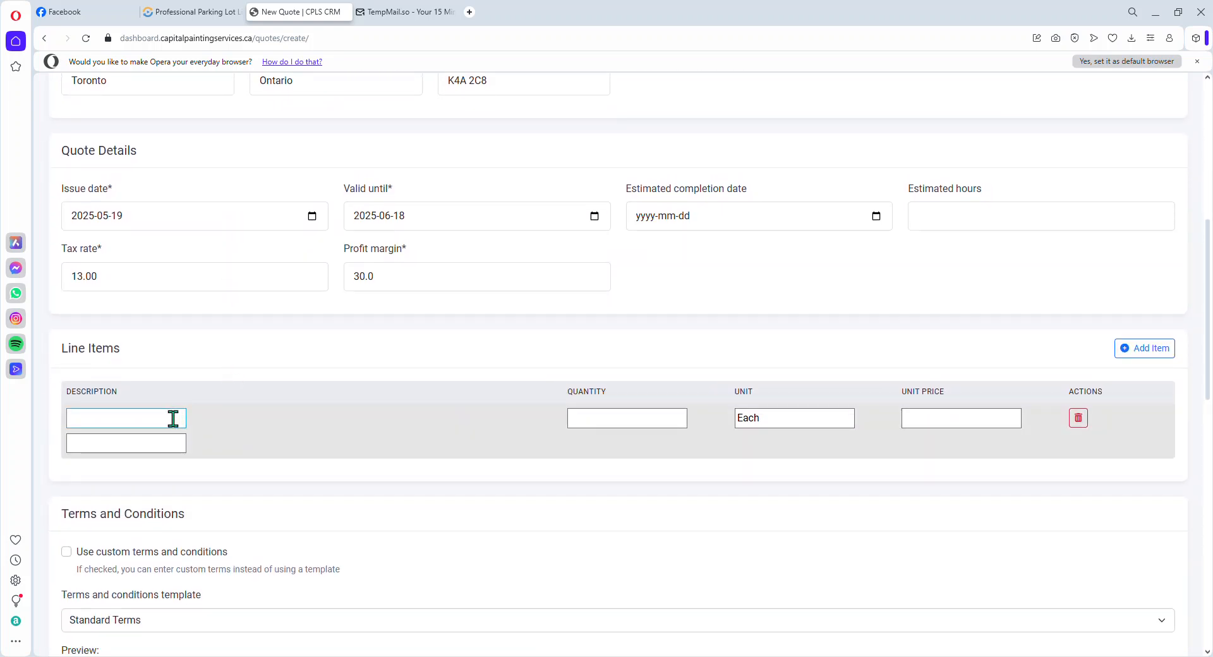
scroll(265, 393, up, 7)
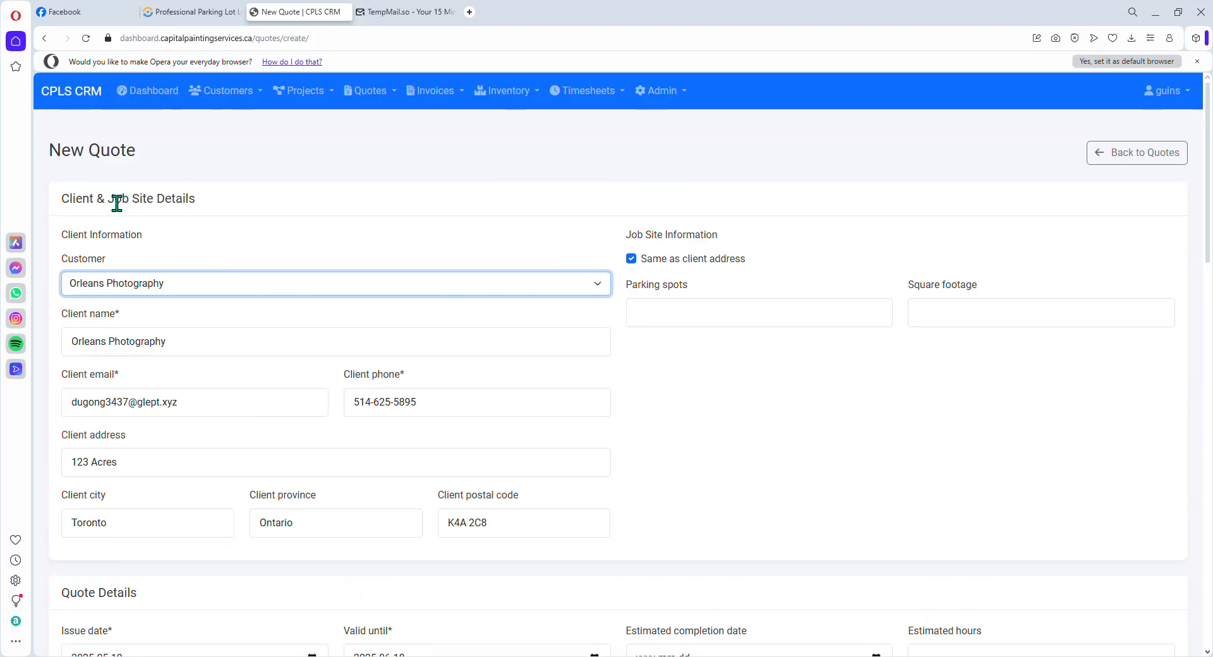
triple_click(116, 202)
scroll(122, 247, down, 3)
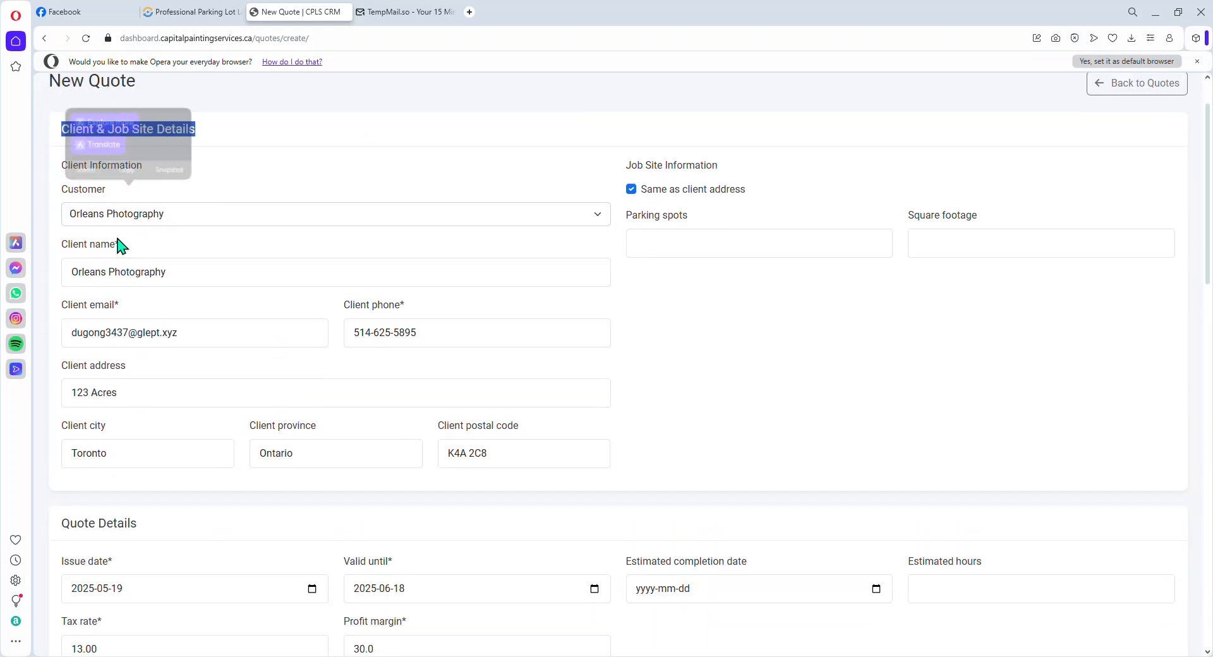
scroll(118, 273, down, 2)
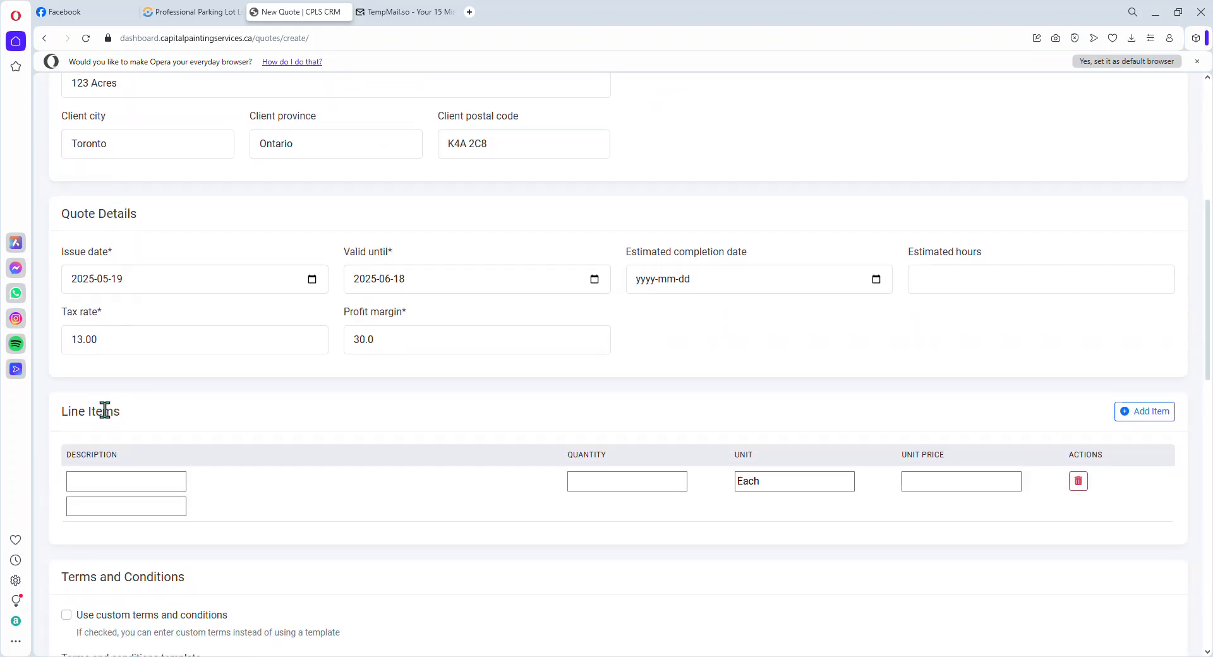
double_click(104, 411)
click(103, 217)
double_click(104, 214)
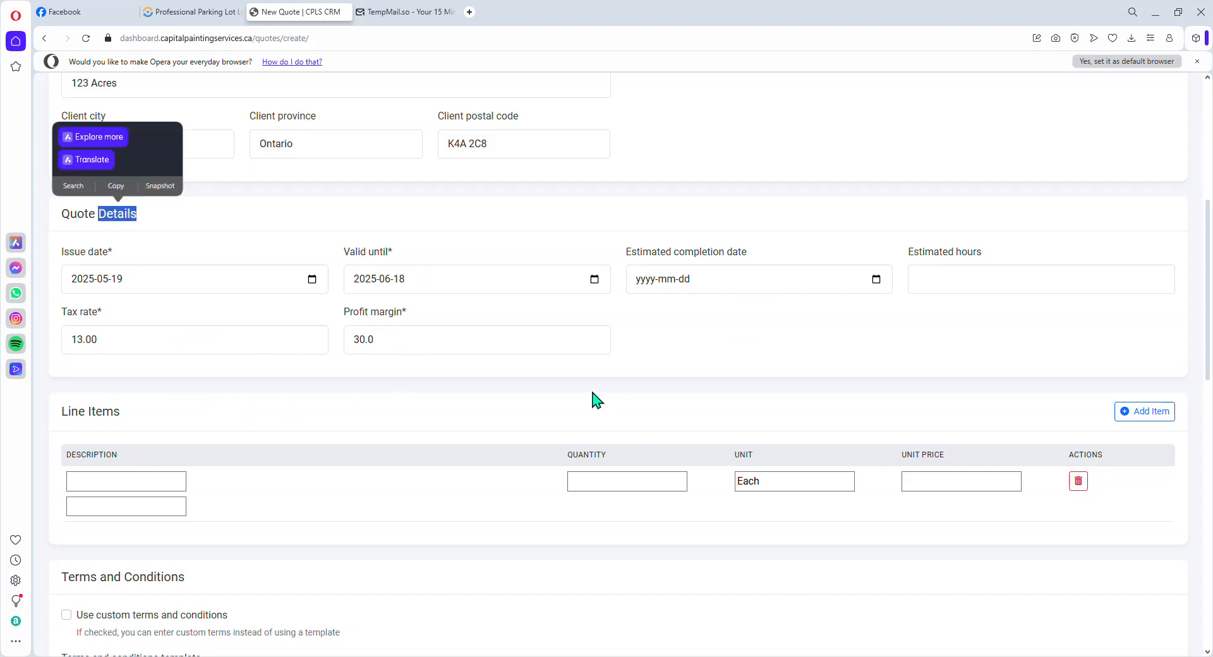
click(142, 479)
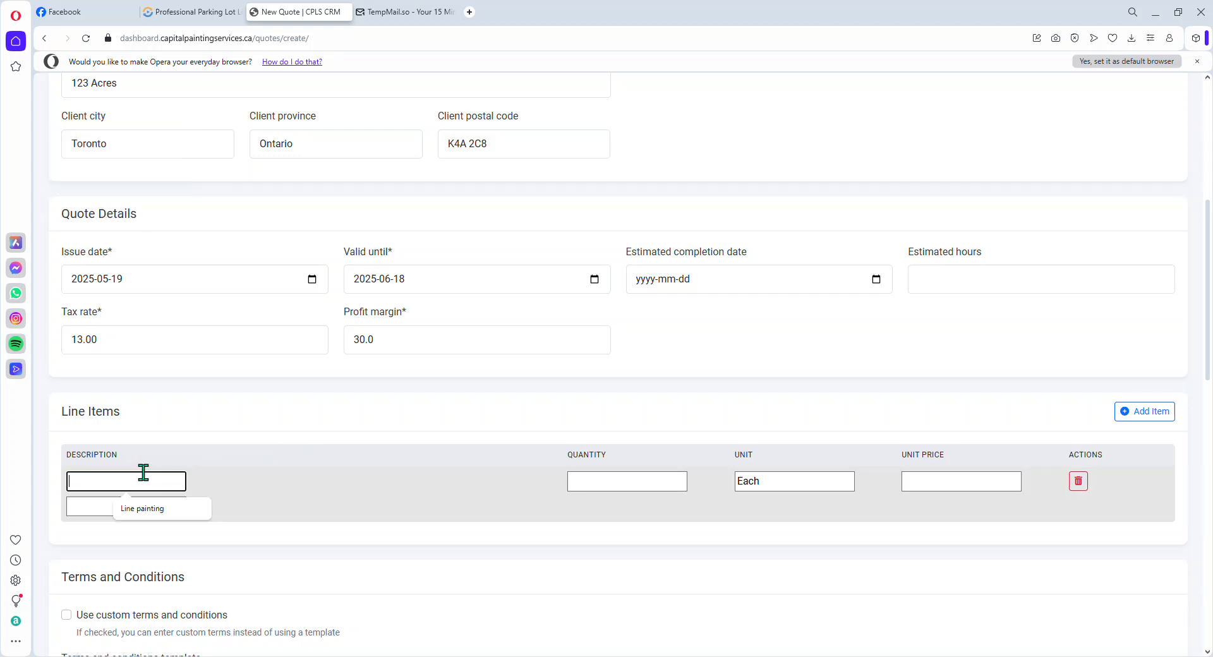
scroll(201, 472, down, 1)
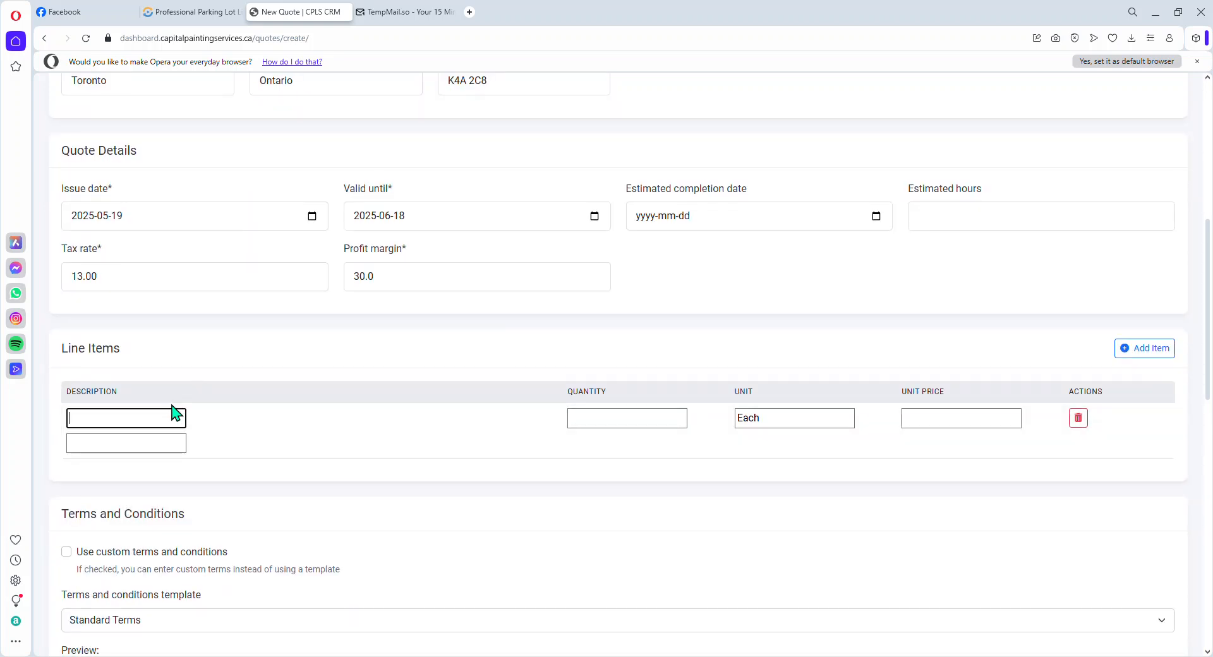
scroll(218, 400, up, 6)
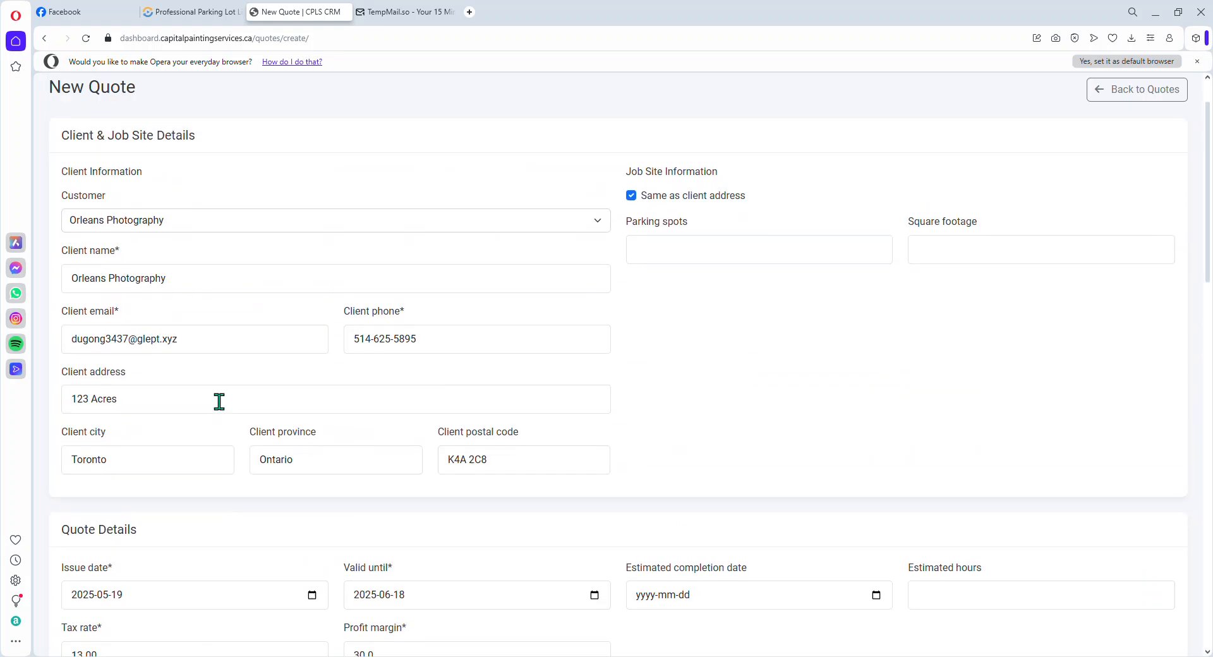
drag(59, 136, 202, 136)
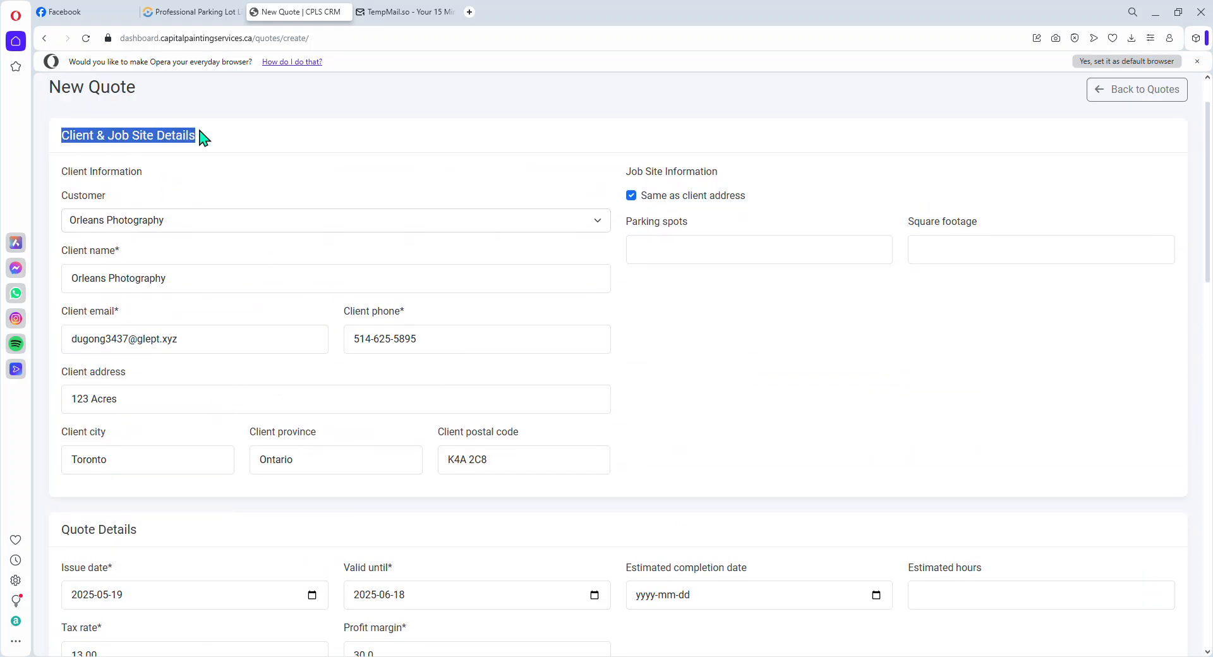
- Set the job site's number of parking spots to 95
click(675, 238)
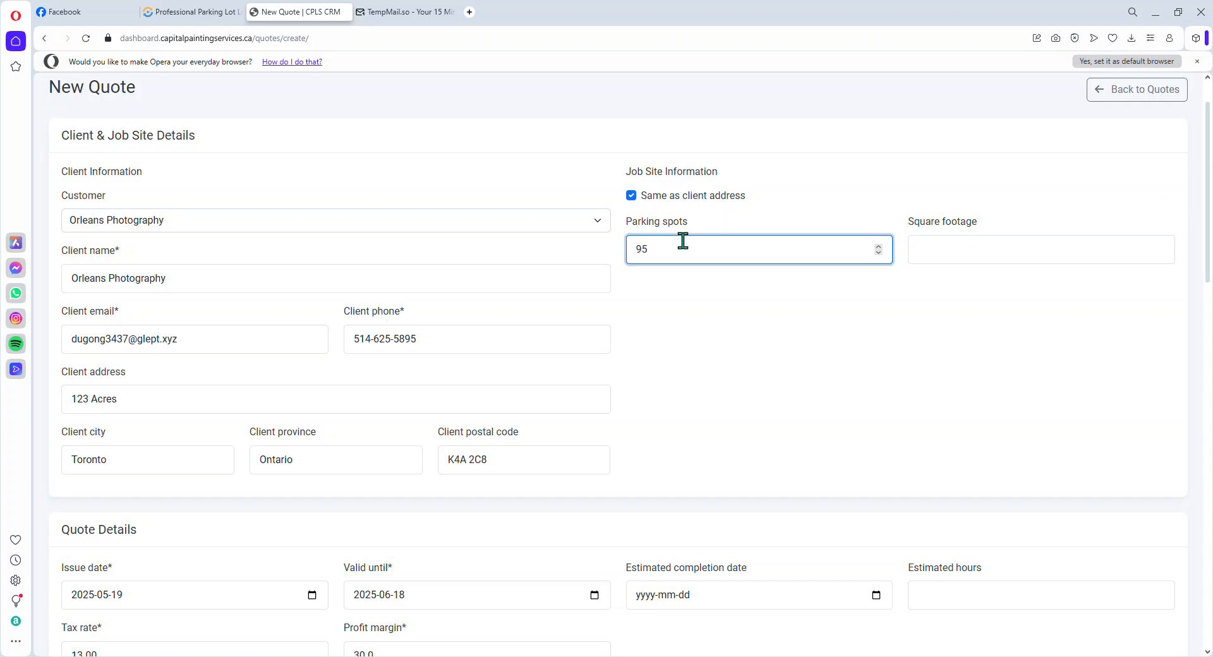
scroll(750, 371, down, 8)
scroll(494, 474, up, 5)
scroll(593, 259, up, 5)
- Fill in the first line item as Line painting with quantity 1 and unit price 1632.35, keeping the unit Each
scroll(633, 352, down, 7)
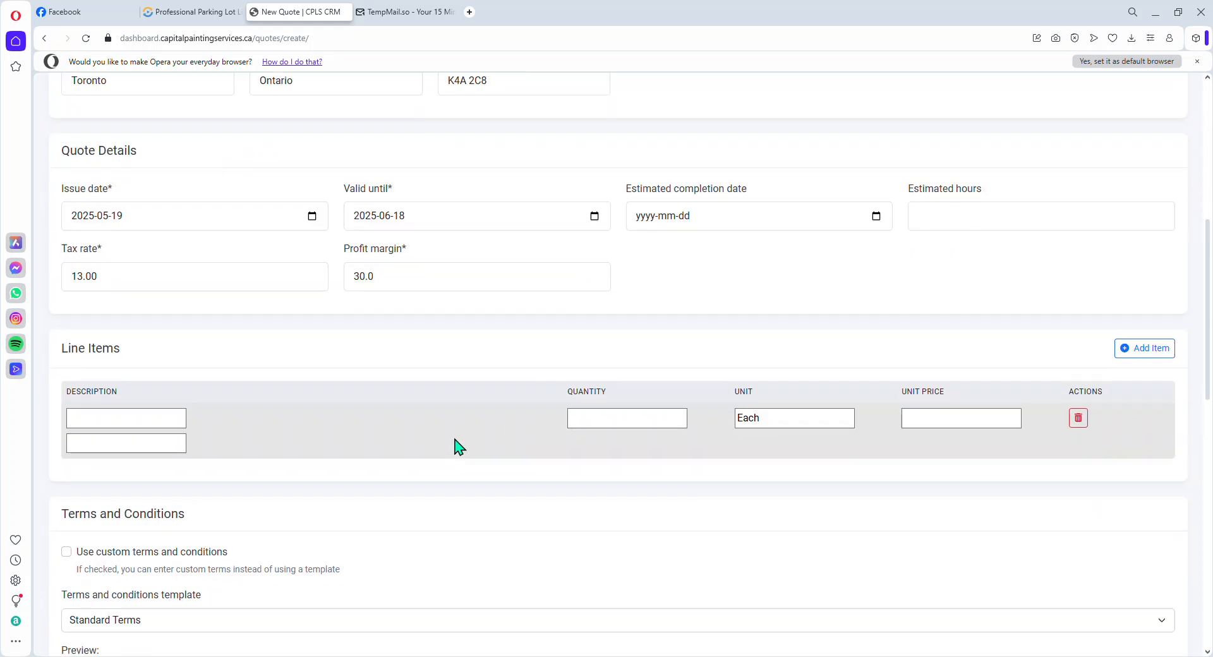
click(172, 422)
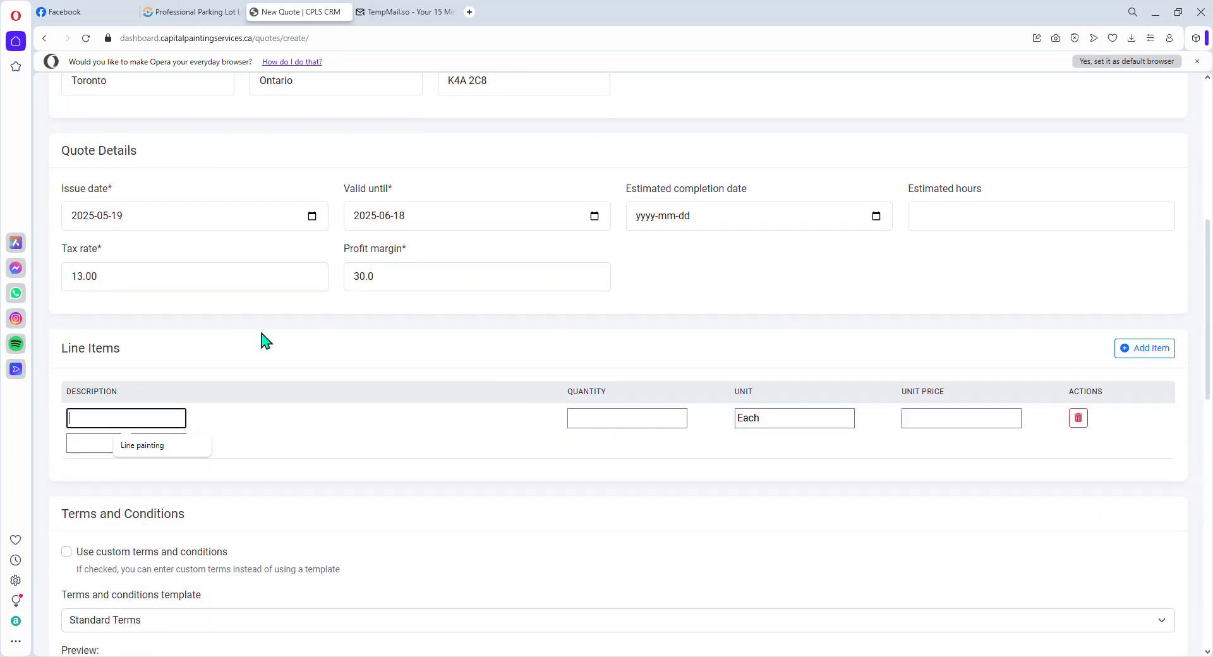
click(142, 445)
click(639, 420)
click(946, 417)
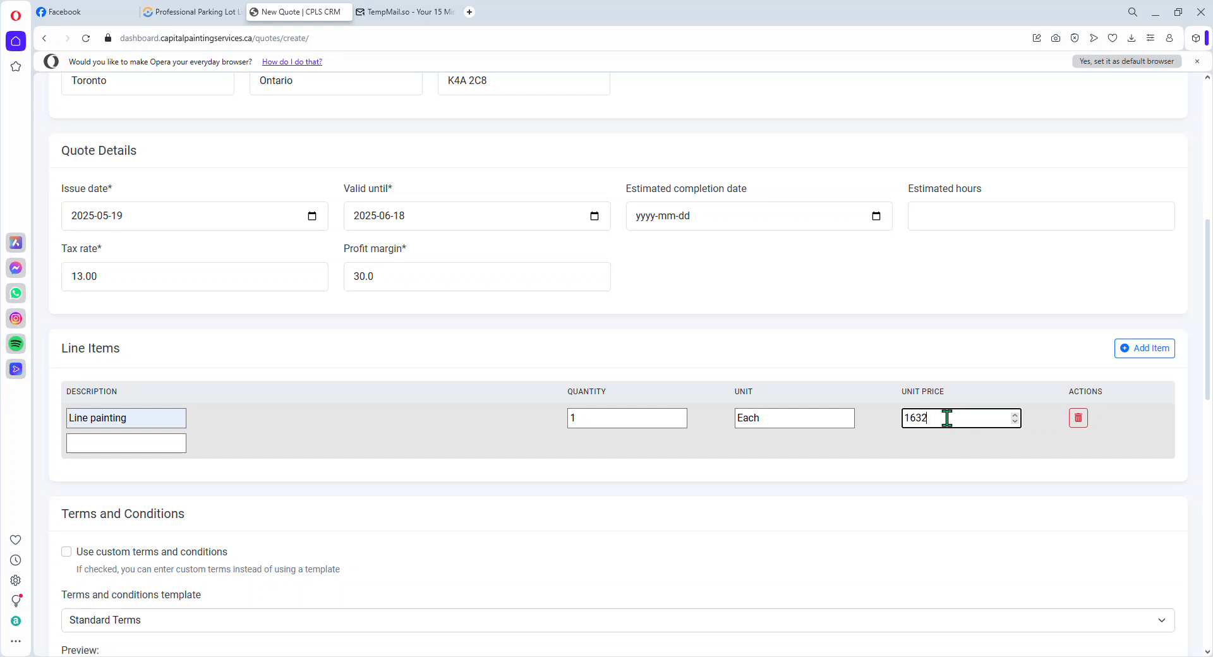
scroll(695, 449, down, 1)
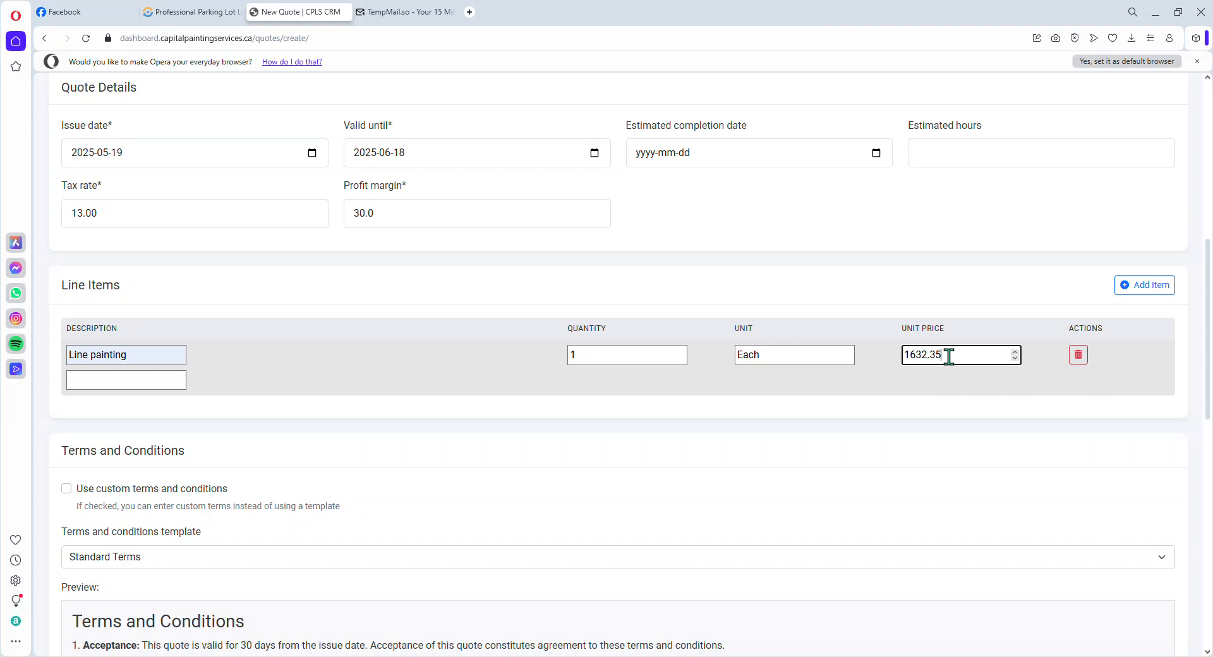
- Enable custom terms and conditions, and copy the selected terms from the RICO Lighting & Electrical Services quote in the Chrome window
scroll(44, 408, down, 5)
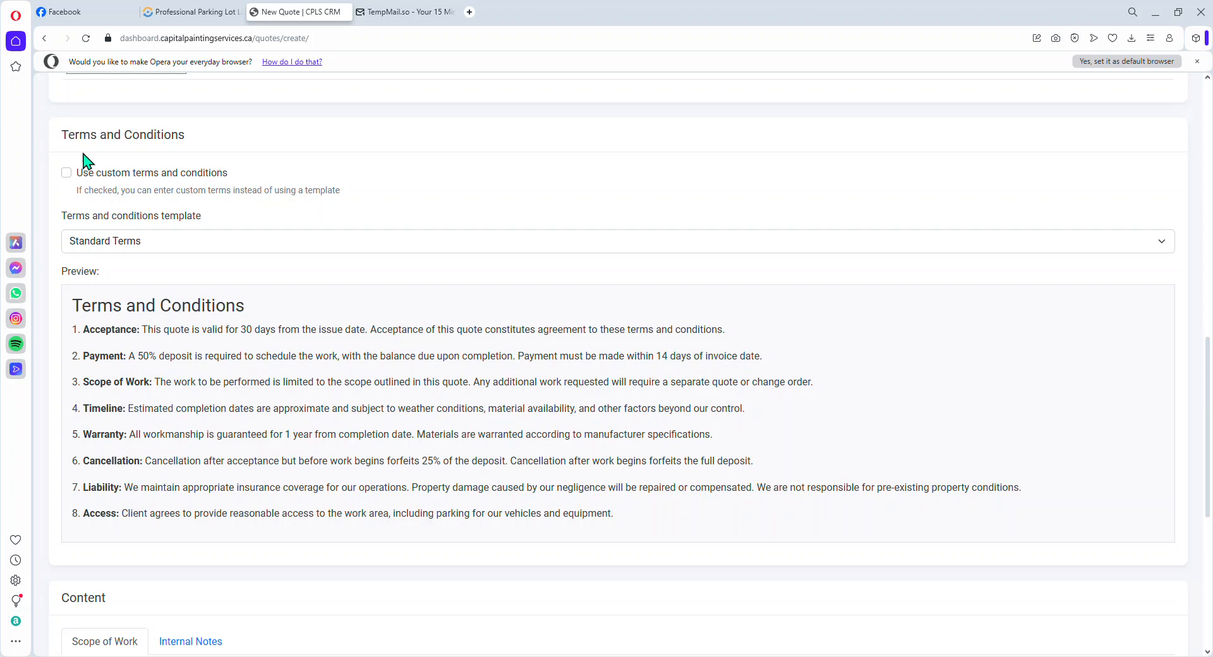
click(88, 175)
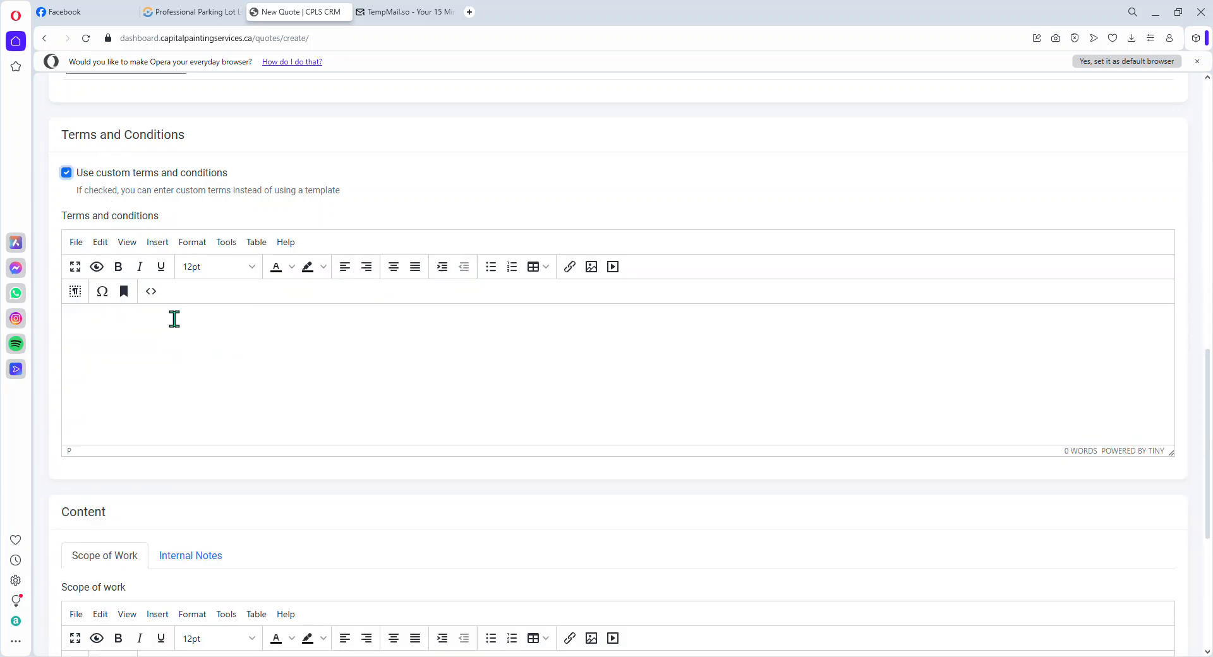
key(alt+Tab)
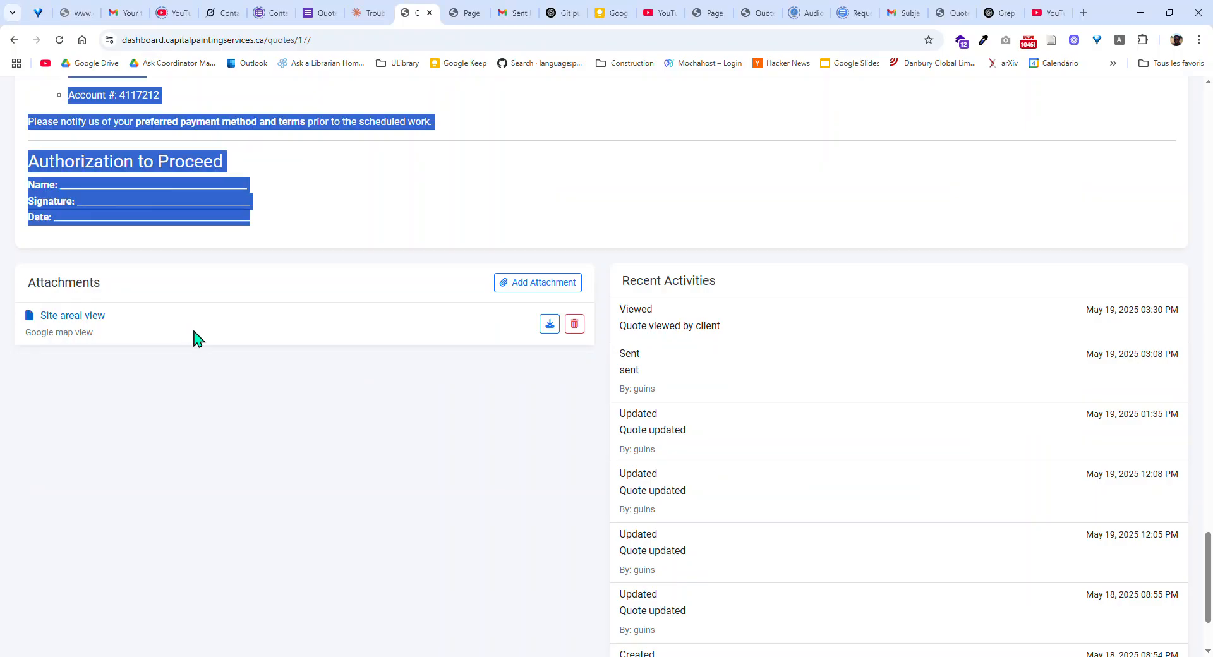
scroll(196, 339, up, 20)
scroll(166, 319, up, 20)
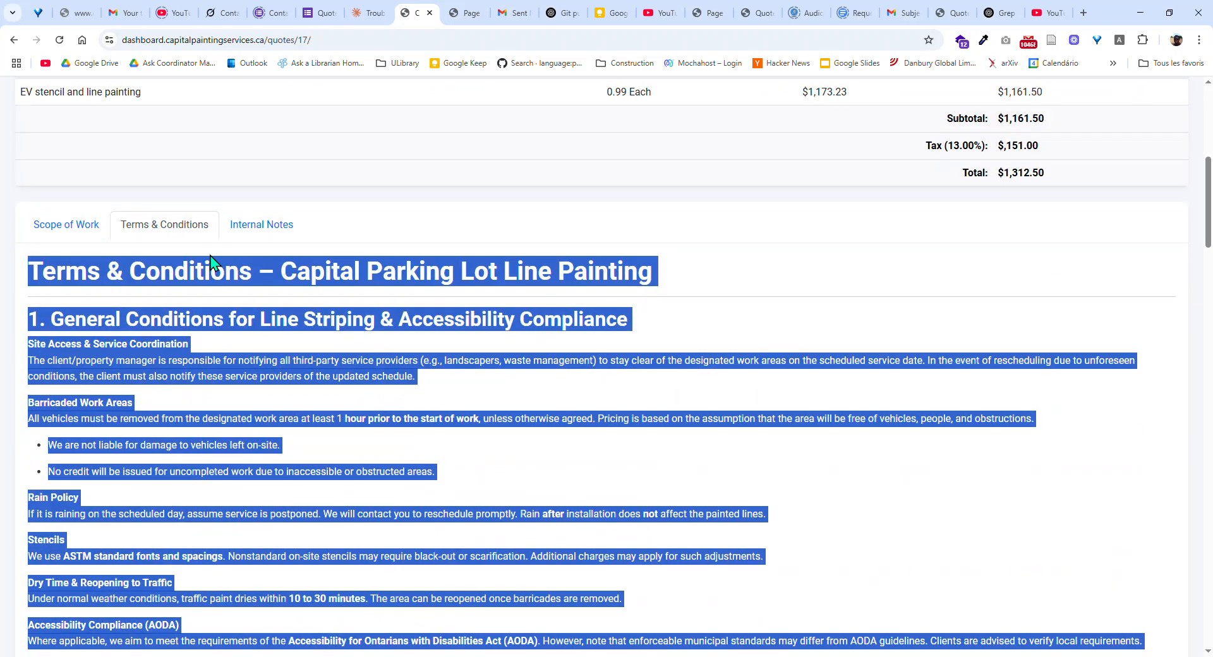
right_click(207, 273)
click(233, 285)
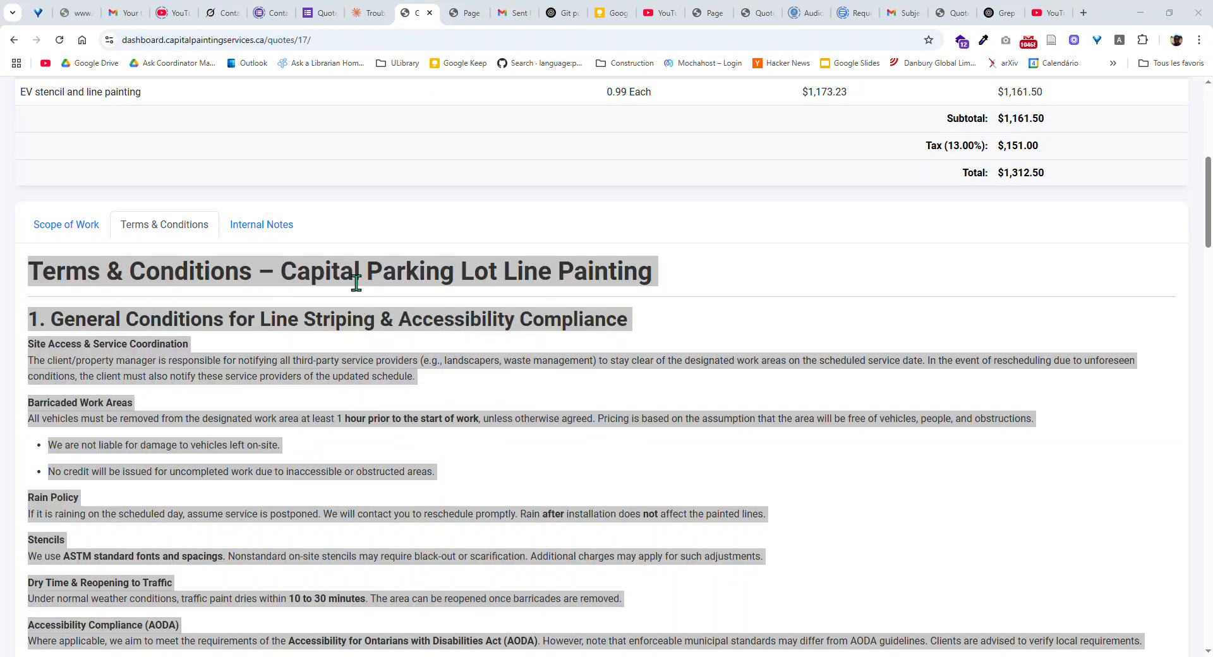
scroll(341, 288, up, 7)
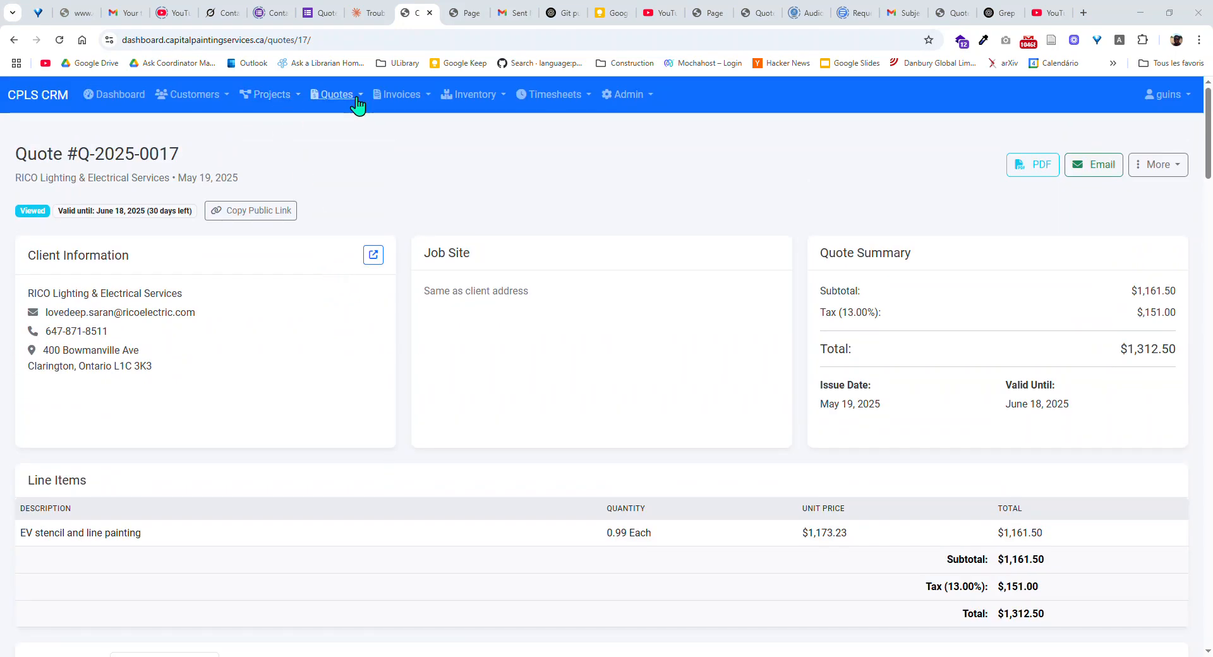
click(356, 98)
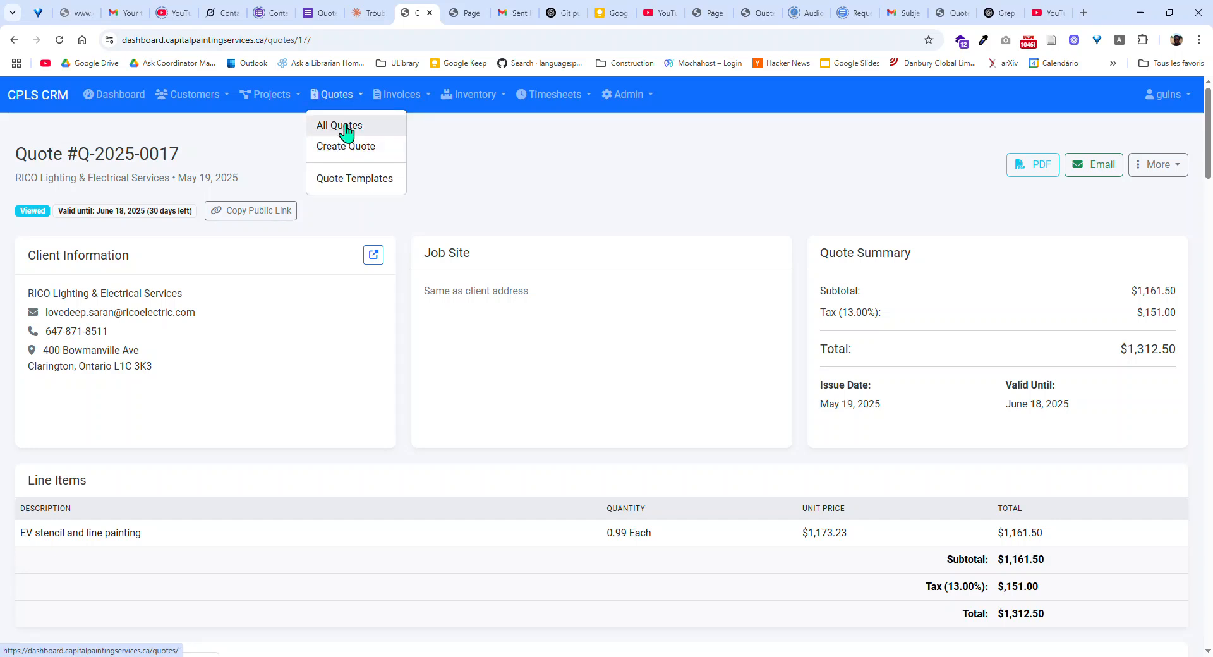
right_click(345, 126)
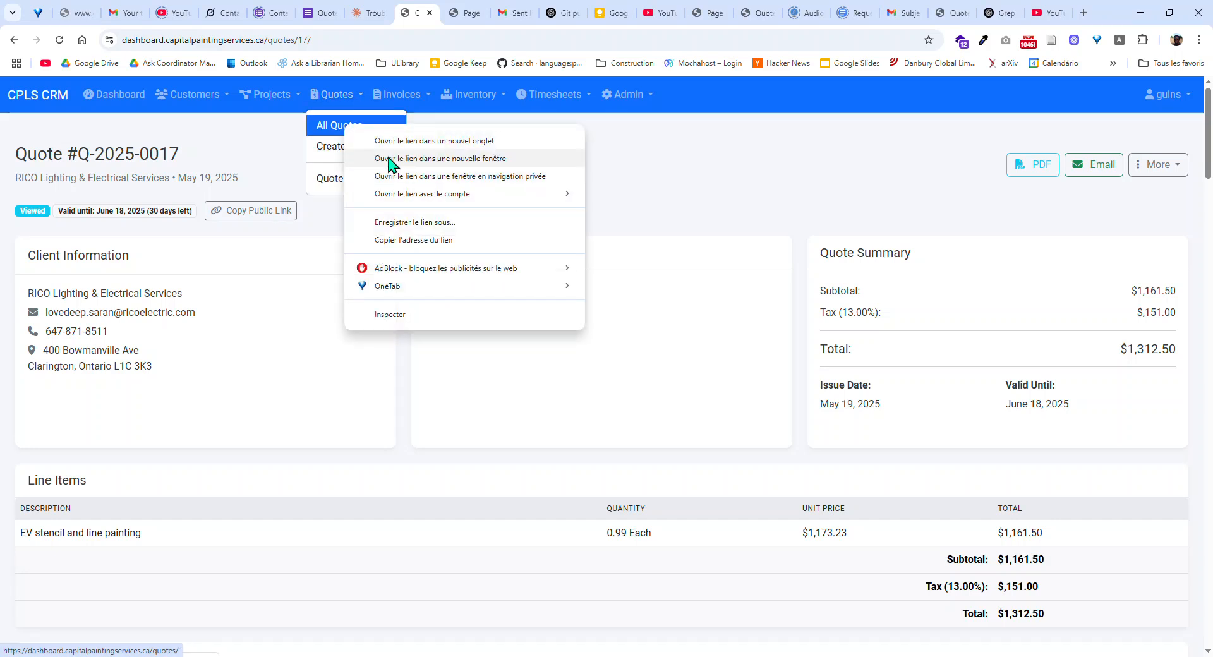
click(316, 238)
scroll(292, 287, down, 8)
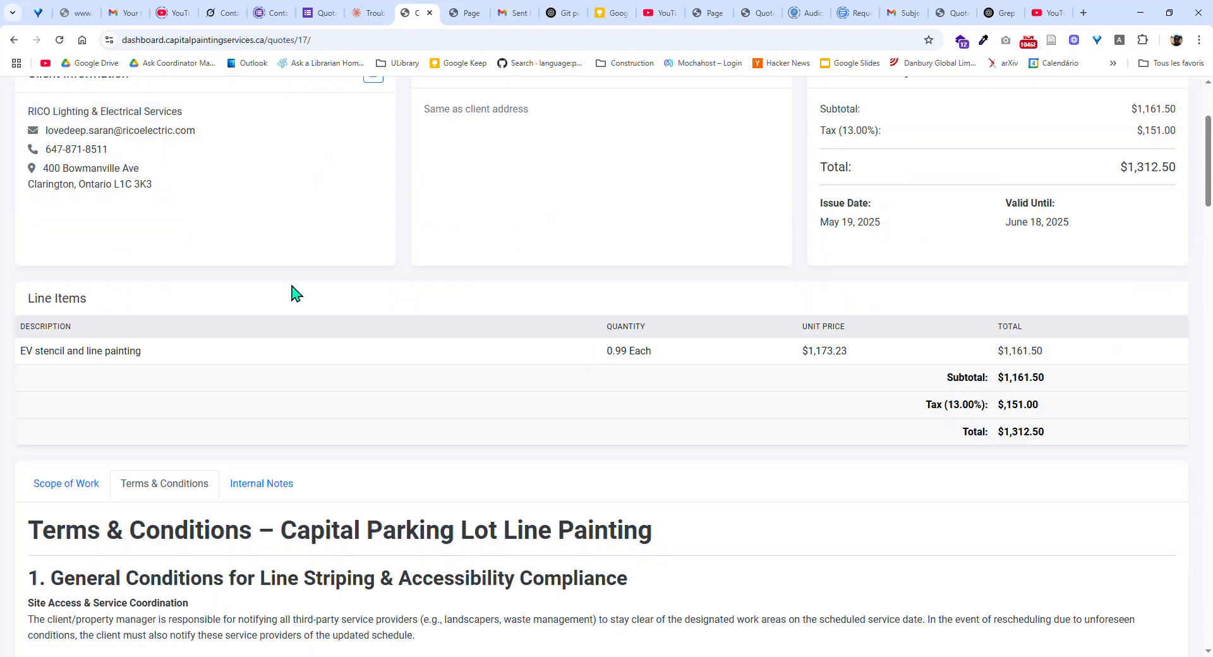
scroll(176, 311, up, 8)
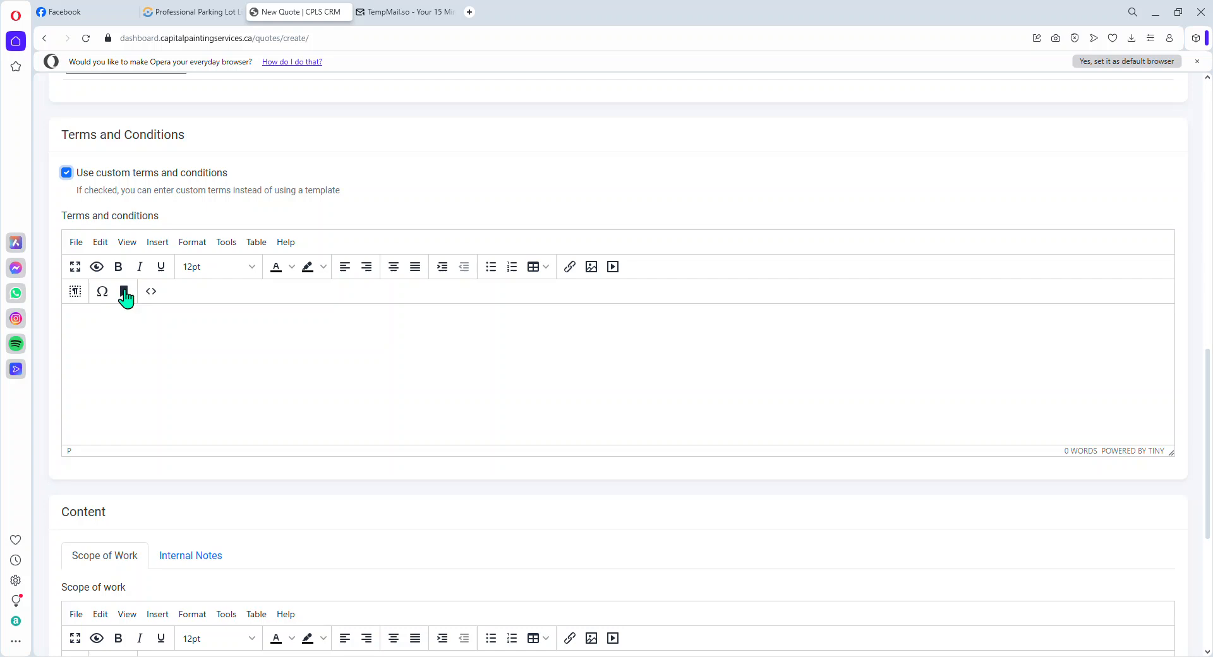
- Return to the new quote in Opera, paste the copied text as its custom terms and conditions and look it over
click(125, 344)
key(ctrl+v)
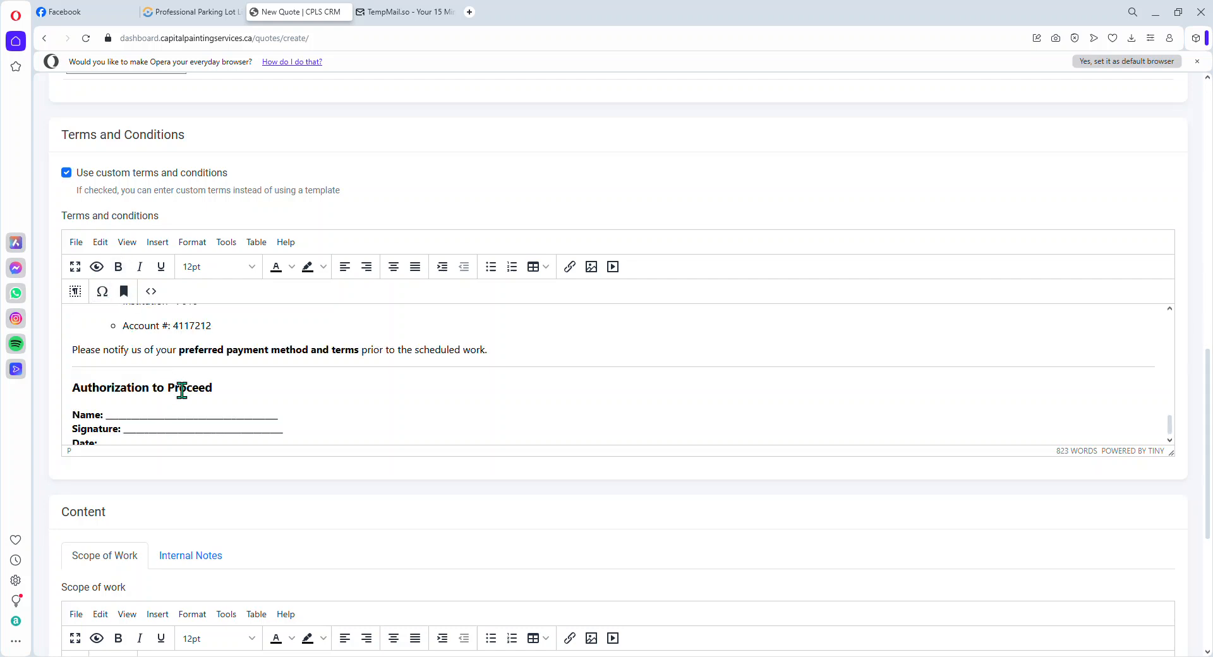
scroll(225, 347, up, 5)
scroll(202, 342, up, 10)
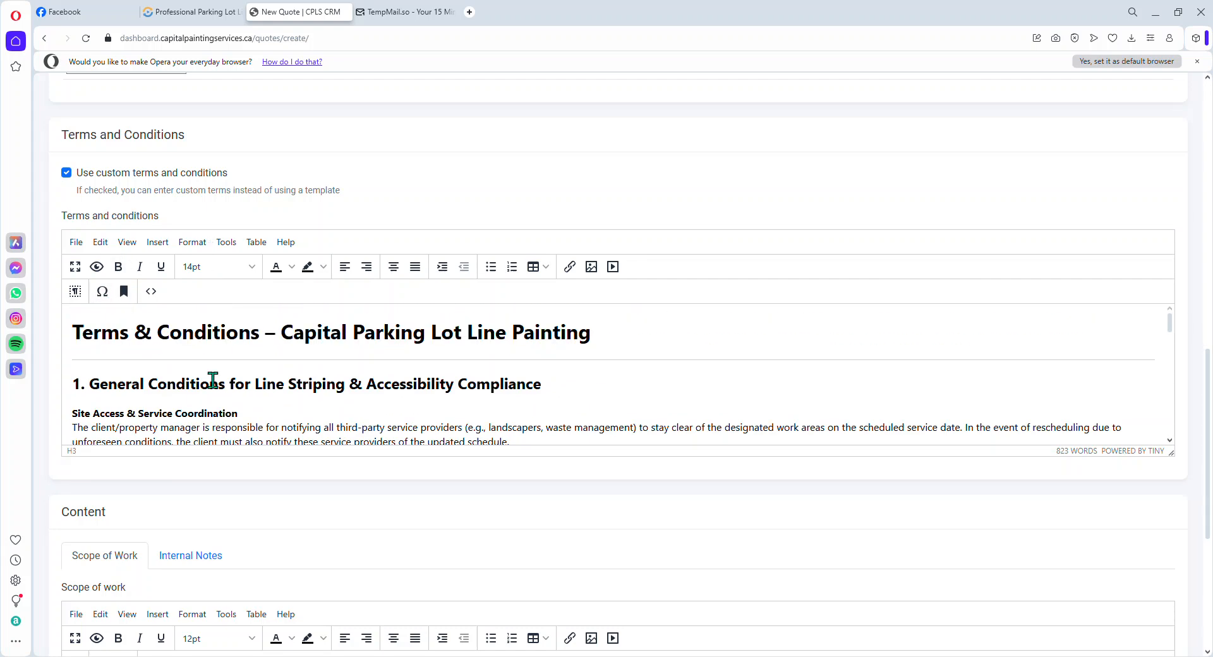
scroll(208, 404, down, 8)
scroll(76, 480, down, 5)
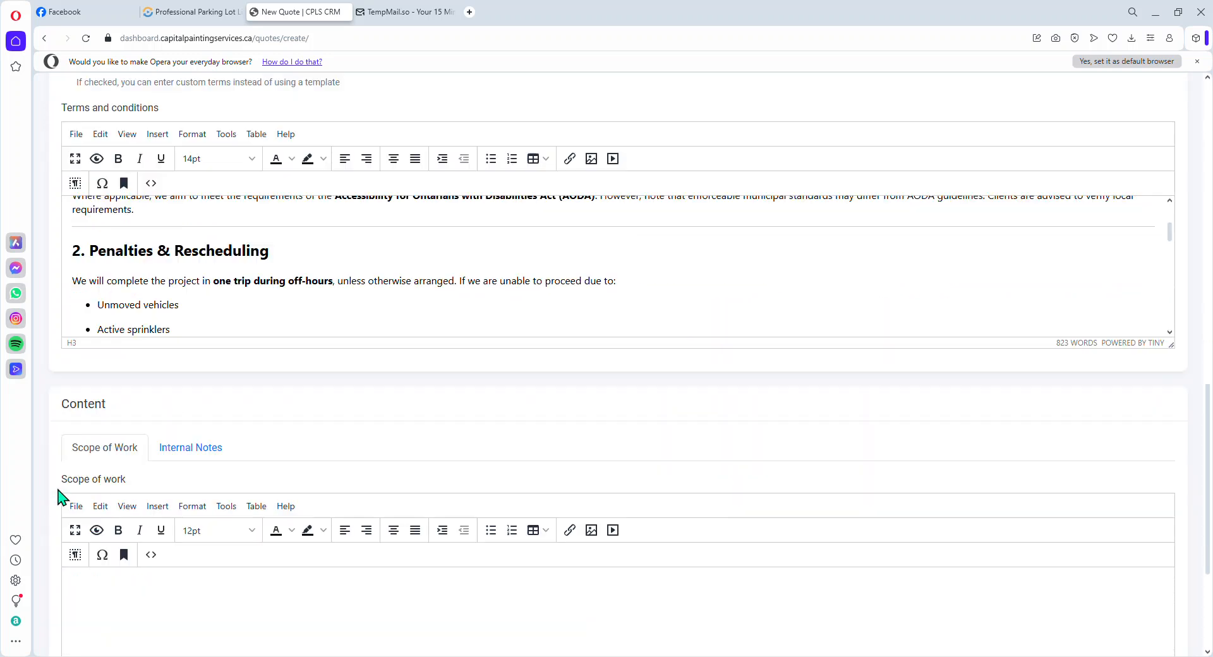
- Enter the scope of work as a bulleted list: 95 parking spots, 2 handicaps, 2 arrows, 1 NO PARKING, and check the internal notes section
click(491, 325)
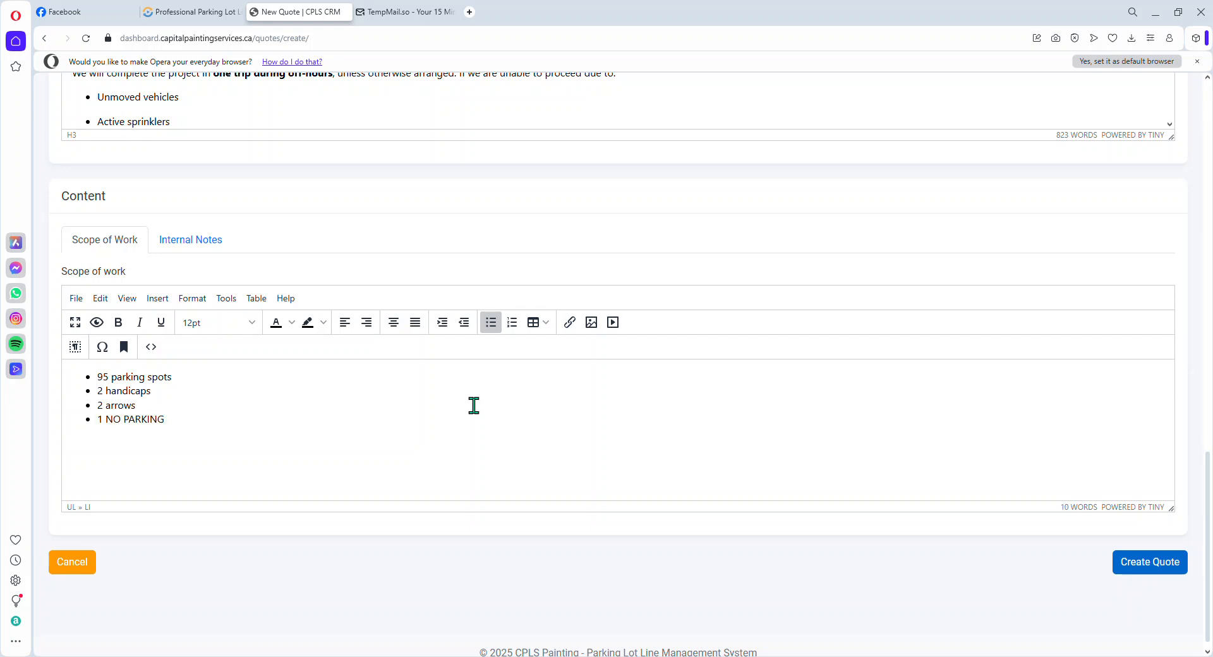
click(180, 245)
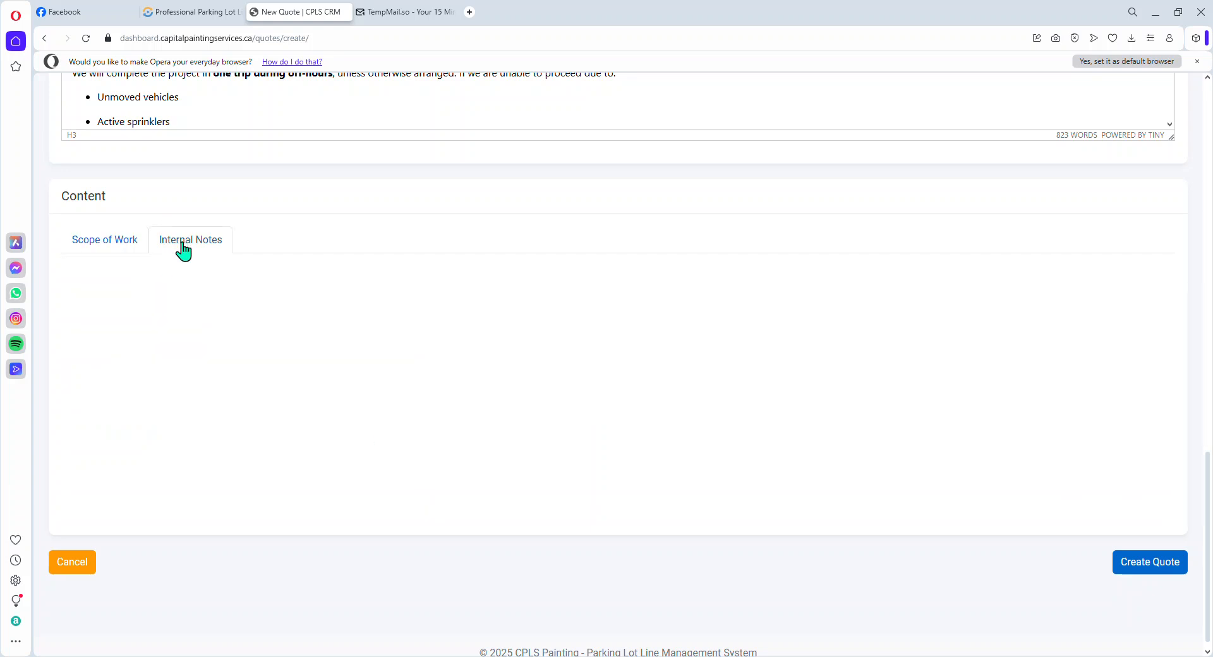
click(118, 245)
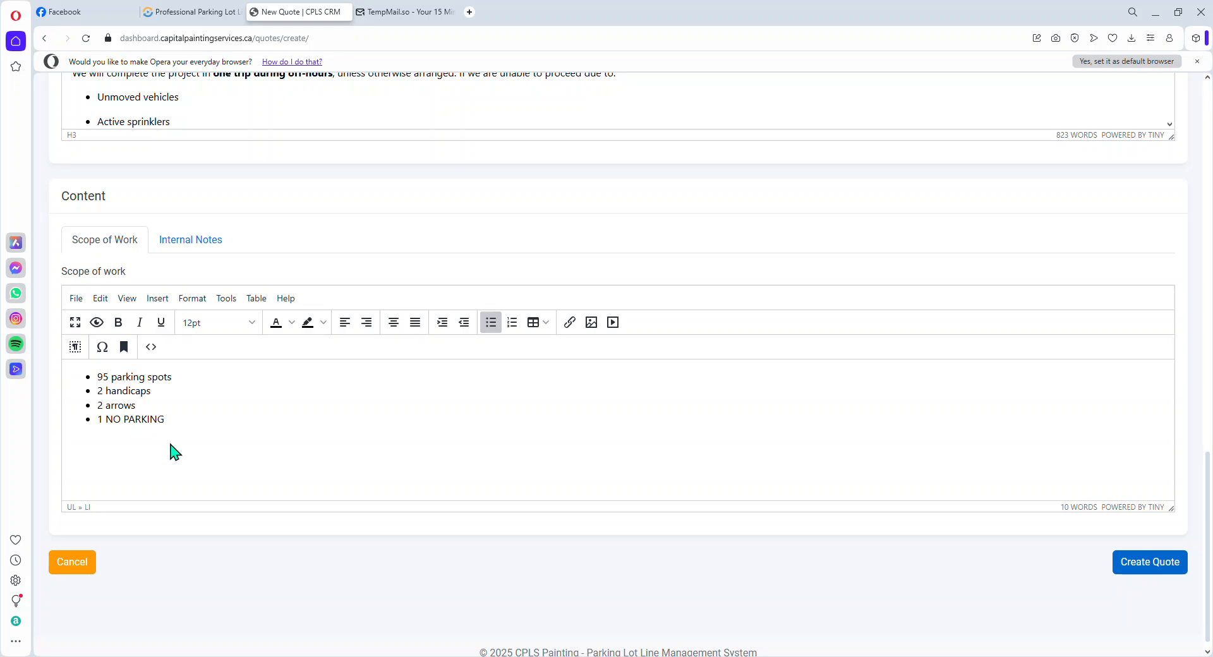
- Look over the new quote's terms, line item and quote details
scroll(175, 452, up, 12)
scroll(174, 450, down, 5)
scroll(168, 474, down, 2)
scroll(145, 568, down, 3)
scroll(255, 379, up, 5)
scroll(585, 243, up, 3)
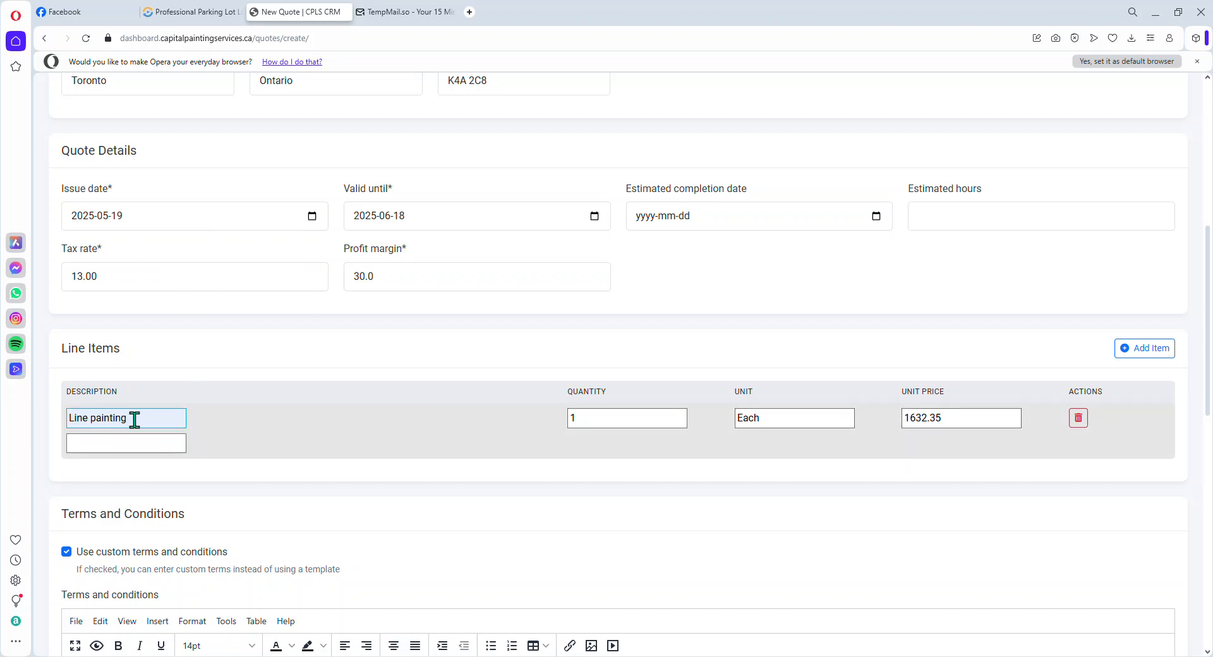
- Set the job site's number of parking spots to 0
scroll(168, 439, up, 7)
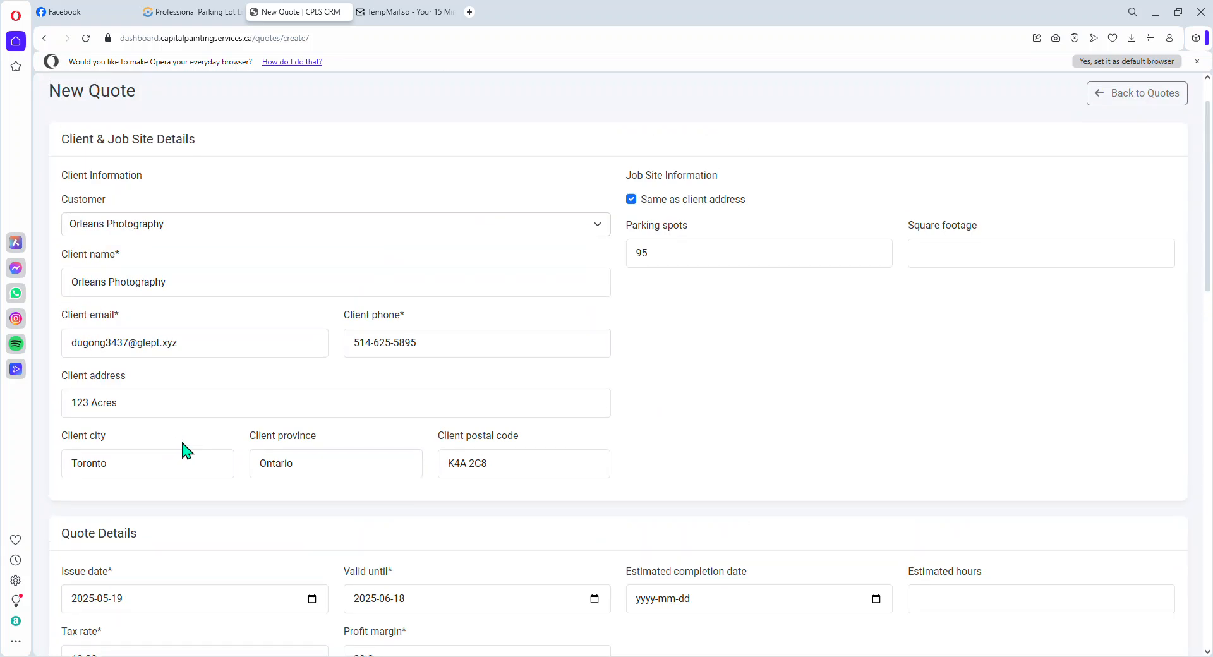
click(660, 309)
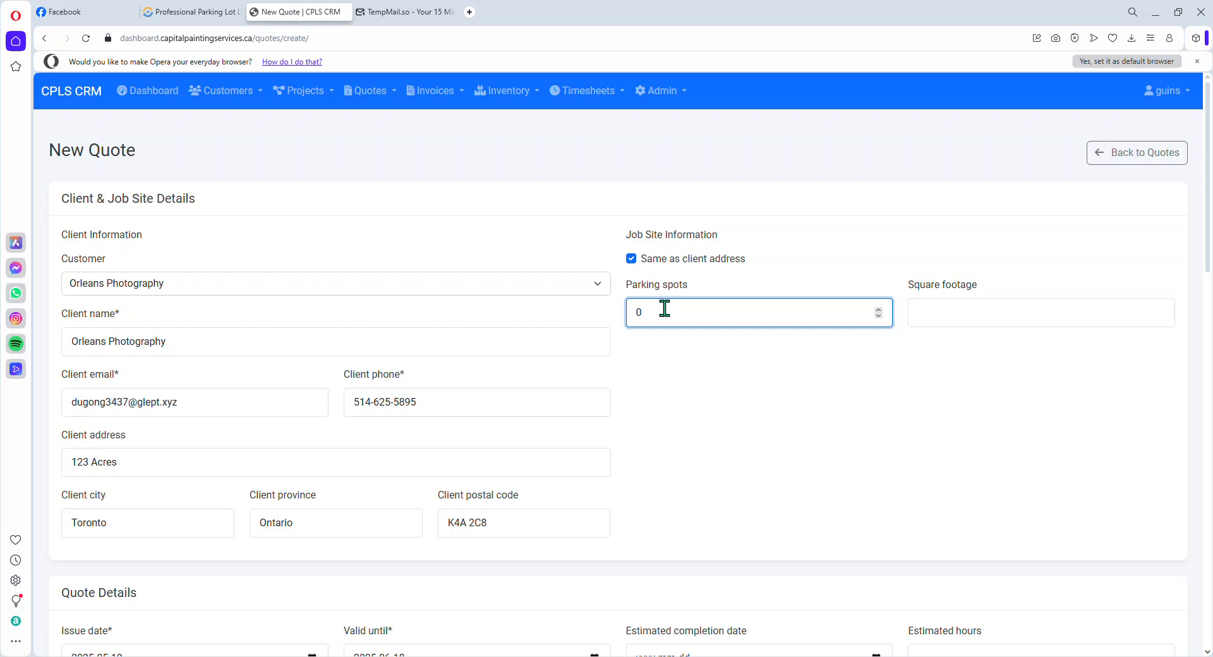
scroll(550, 412, down, 7)
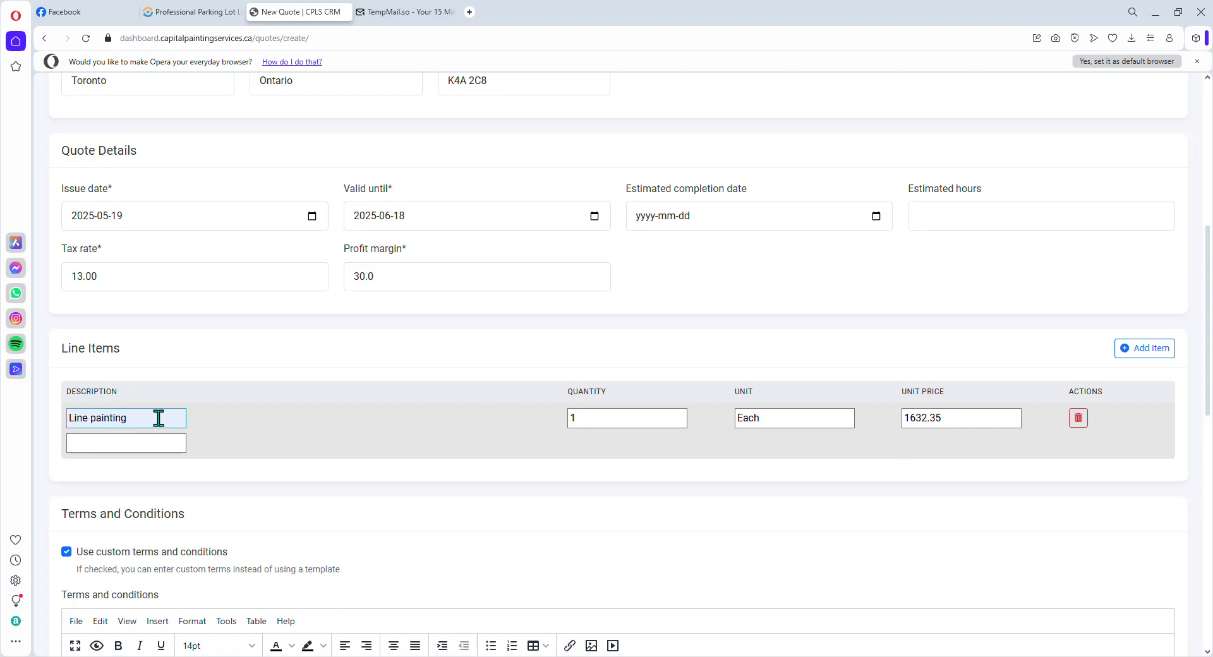
- Delete the parking spots, handicaps and arrows bullets from the scope of work, and undo the deletion
scroll(556, 484, down, 8)
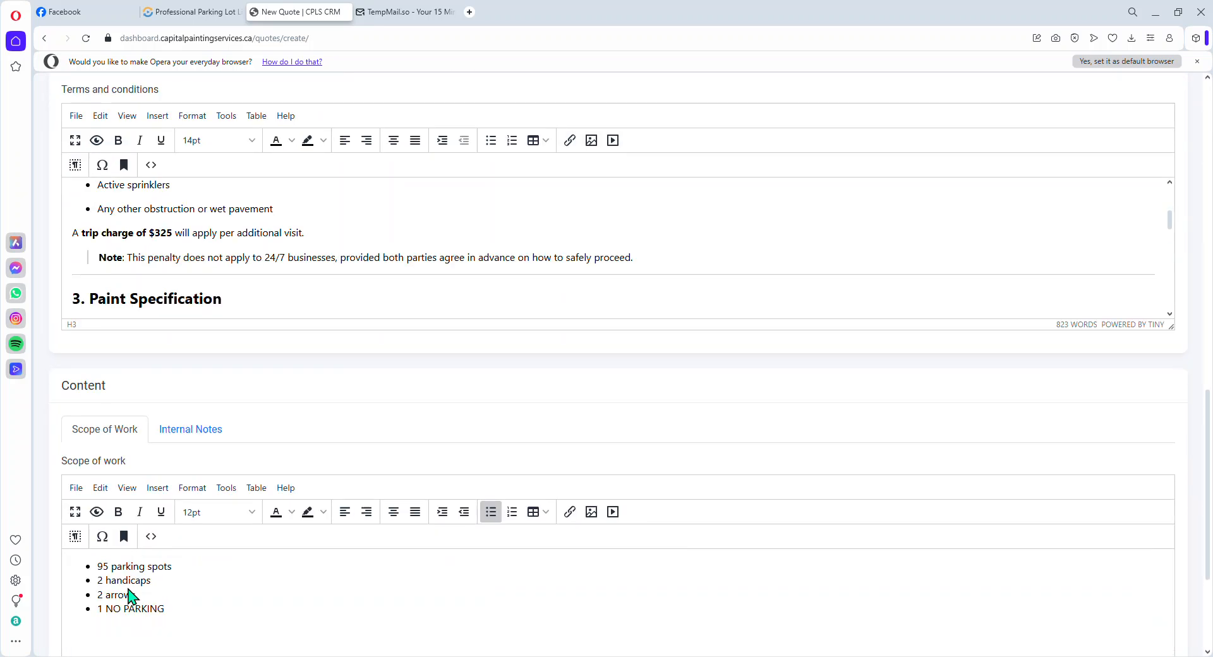
scroll(131, 595, down, 1)
drag(142, 528, 89, 504)
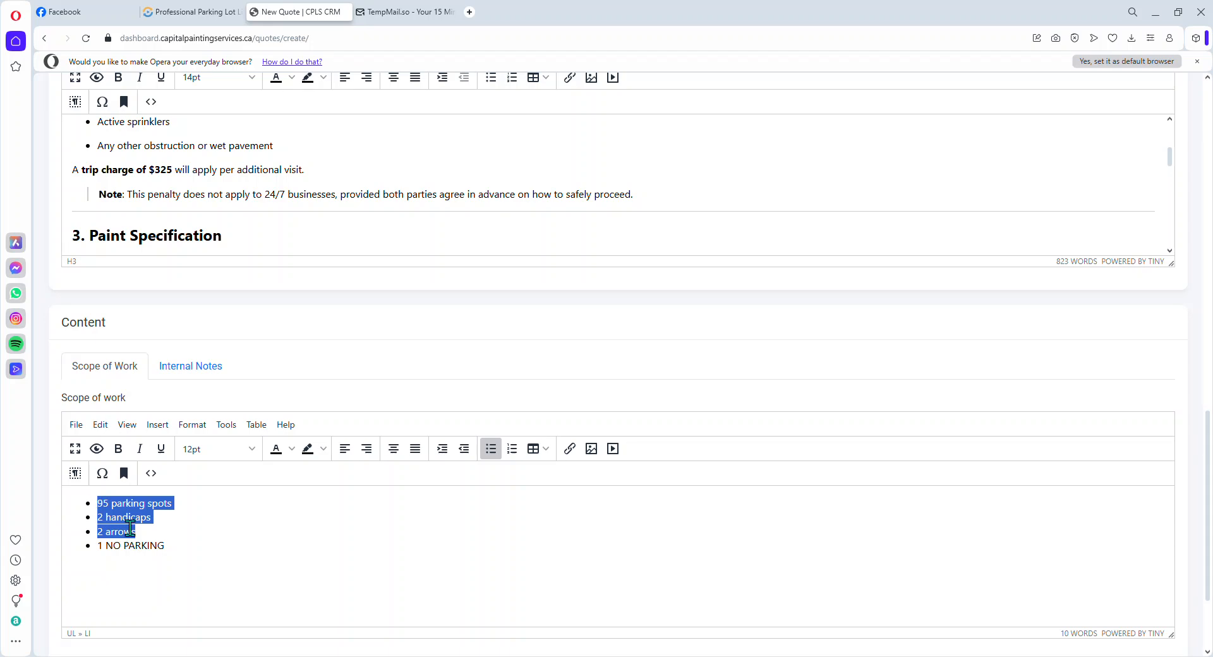
key(BackSpace)
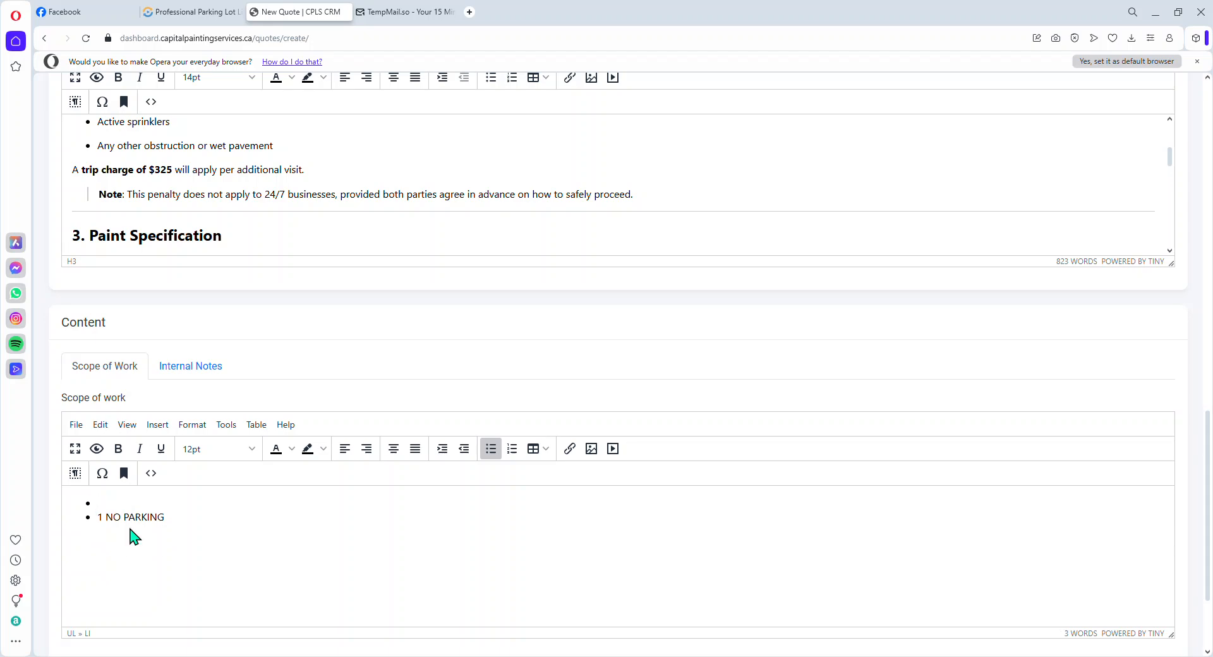
key(ctrl+z)
- Set the job site's number of parking spots back to 95
scroll(164, 515, up, 20)
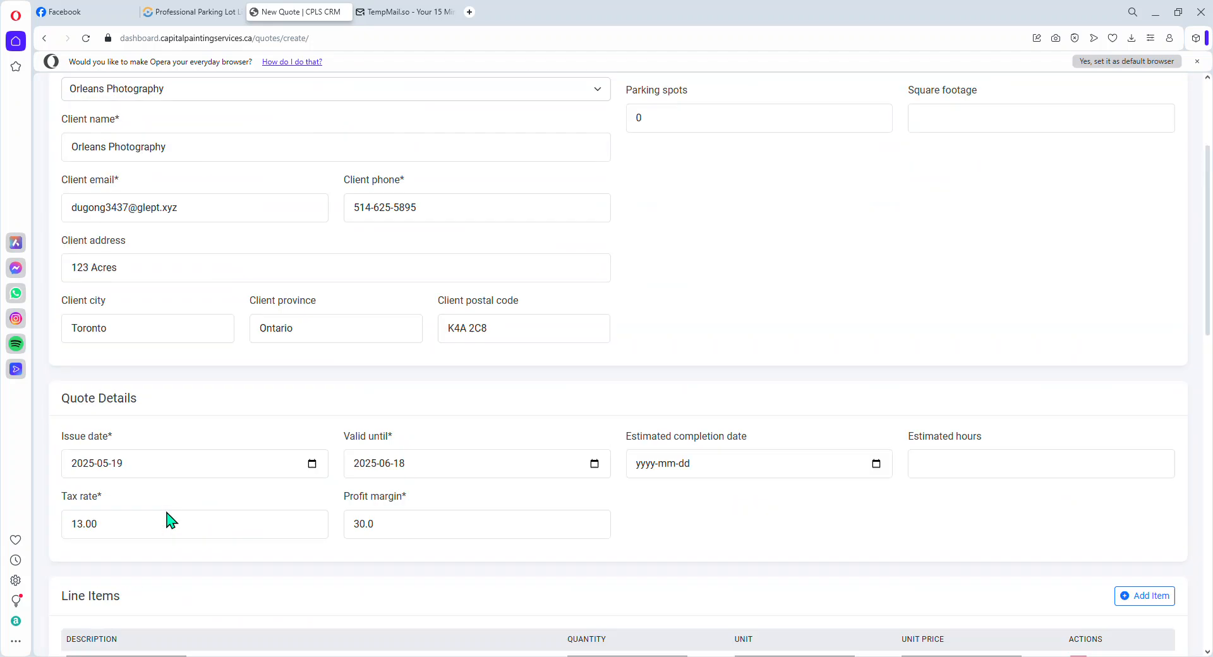
double_click(663, 313)
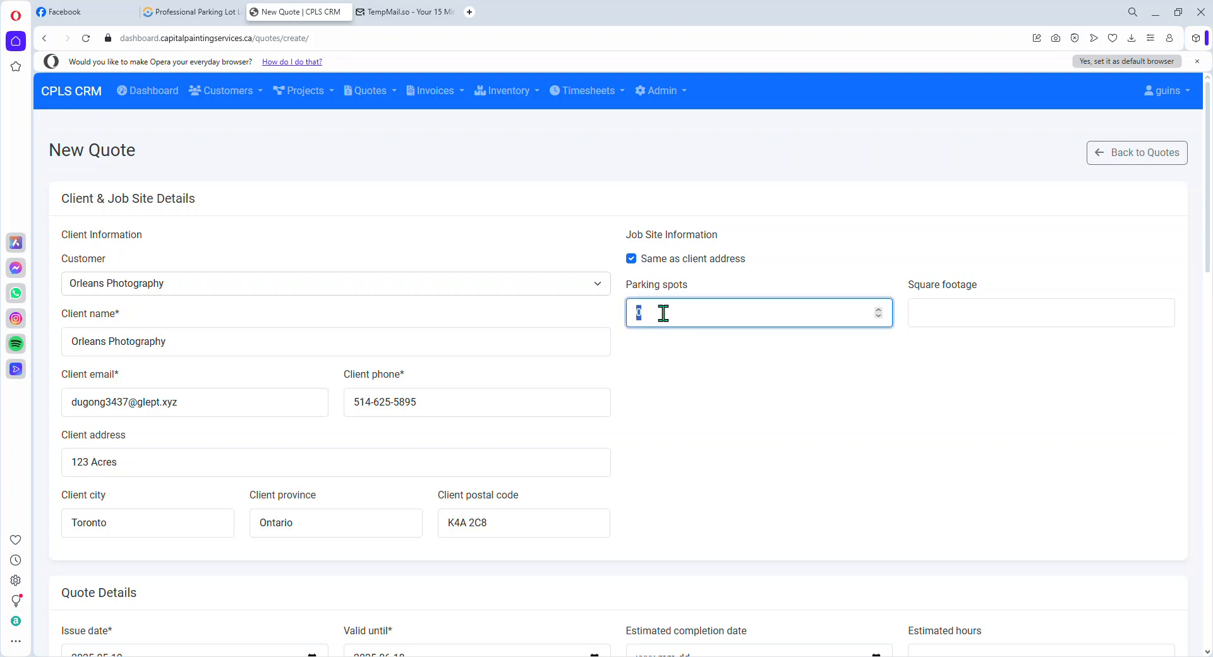
- Review the quote form's line items, terms, scope of work, square footage field and required client fields
scroll(97, 341, down, 7)
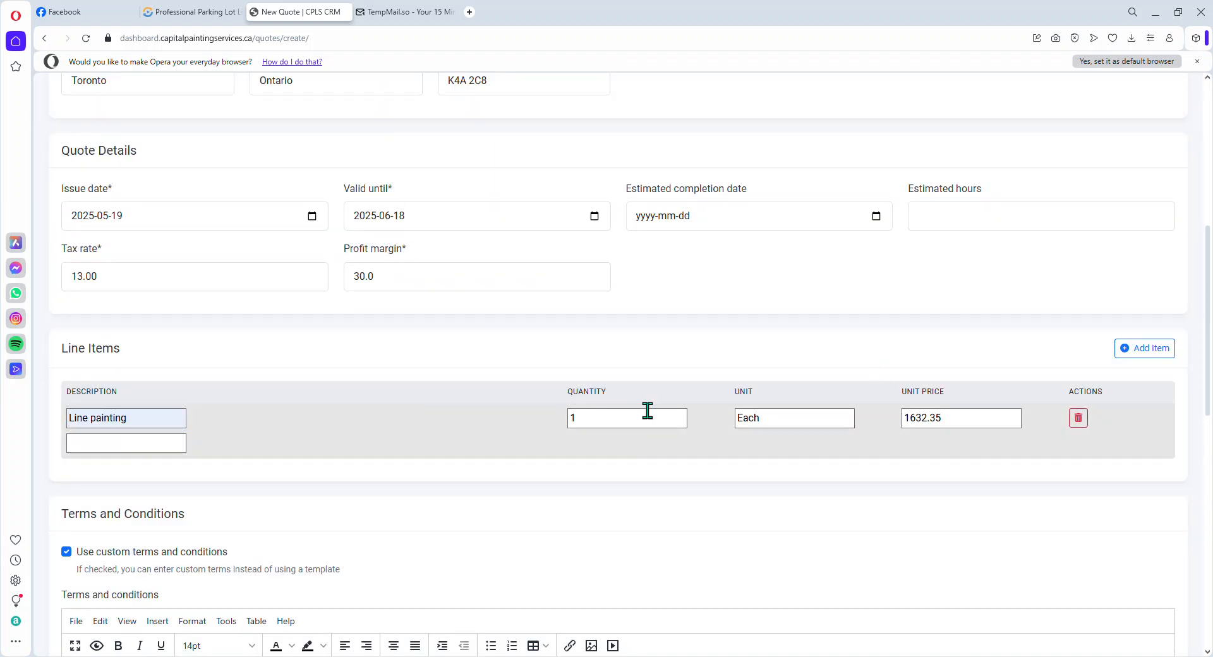
double_click(105, 351)
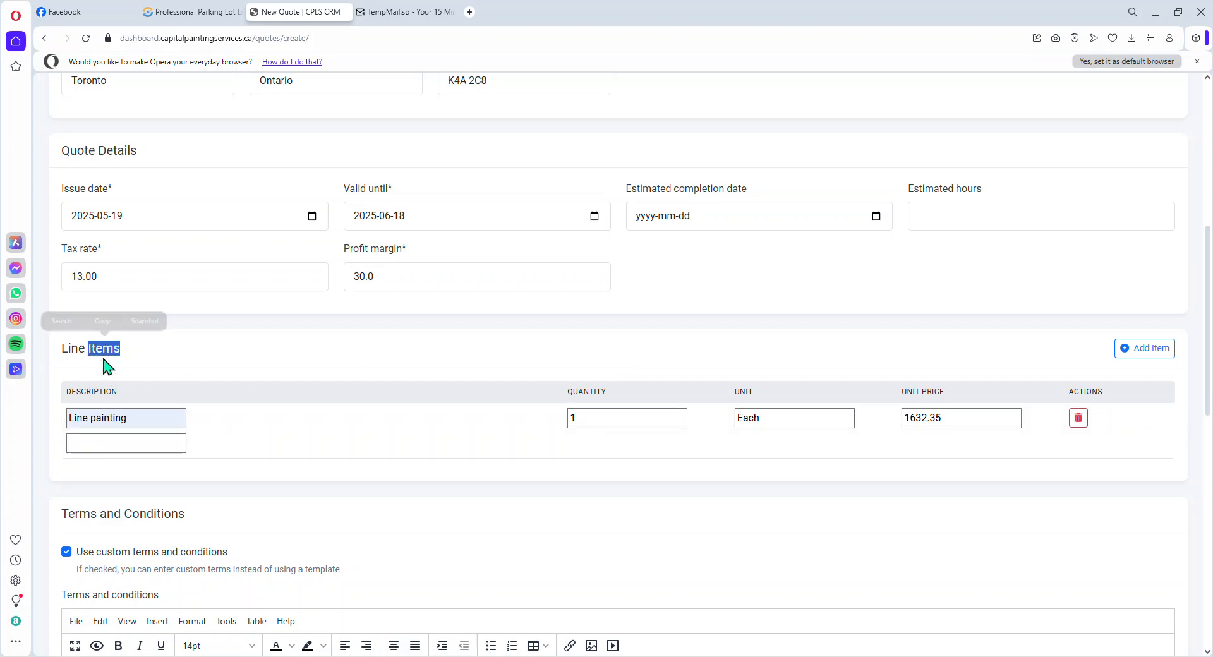
triple_click(113, 513)
scroll(113, 513, down, 7)
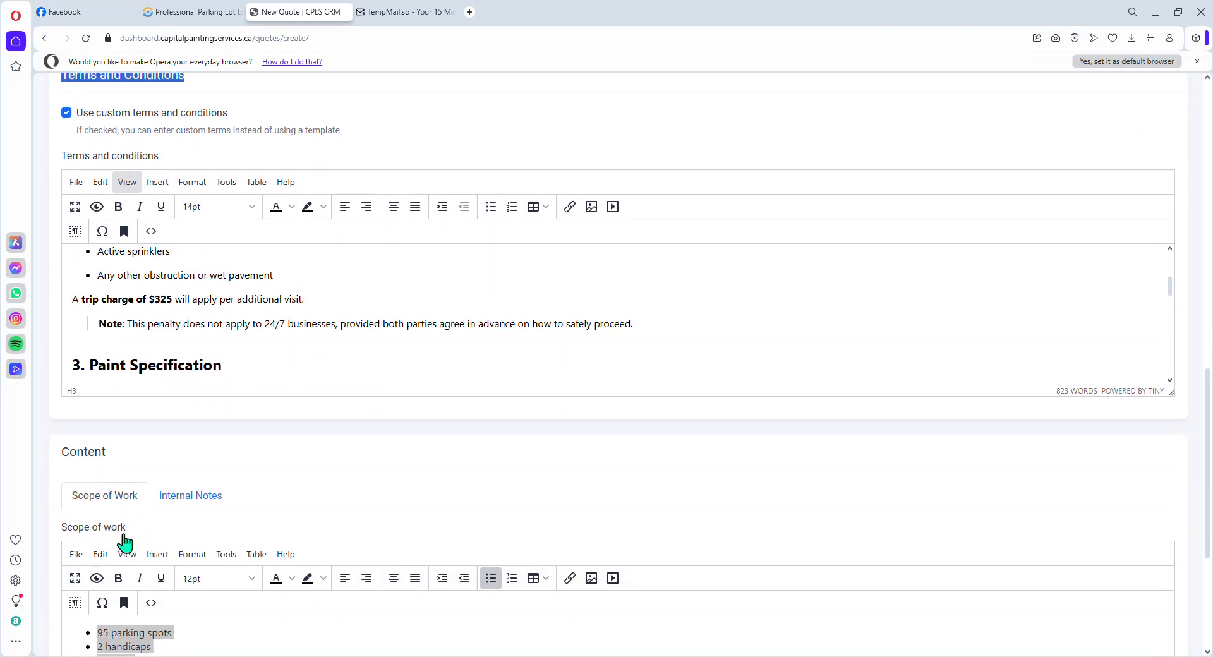
scroll(153, 530, down, 2)
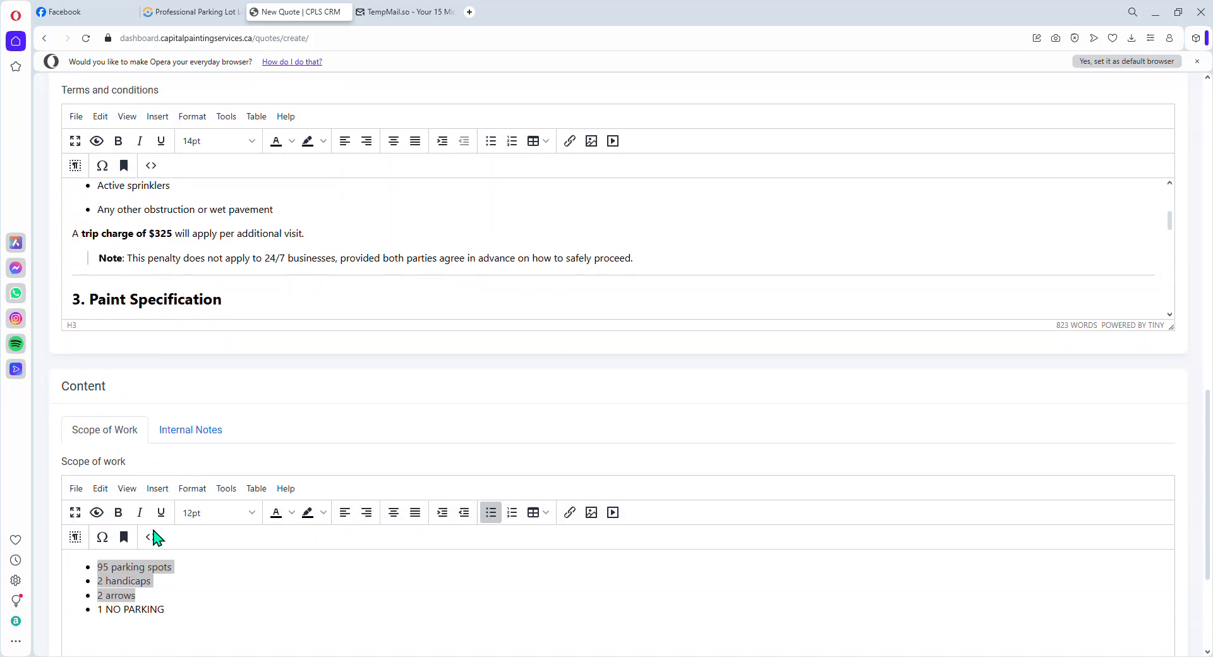
scroll(158, 537, up, 15)
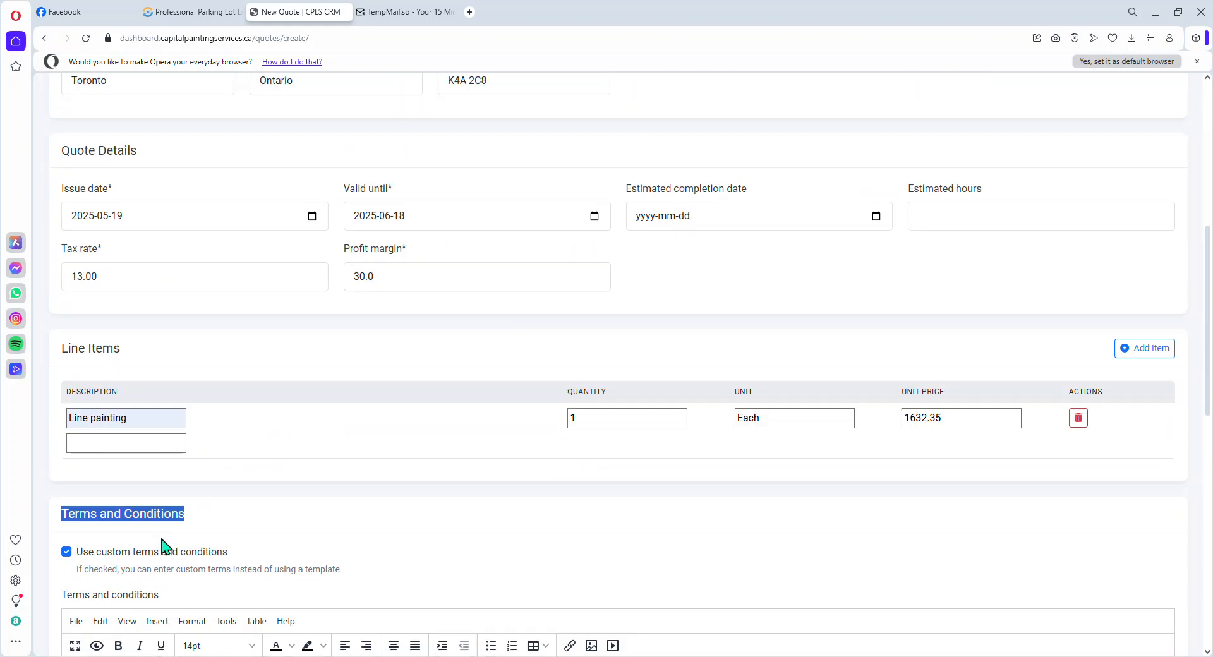
scroll(166, 547, up, 1)
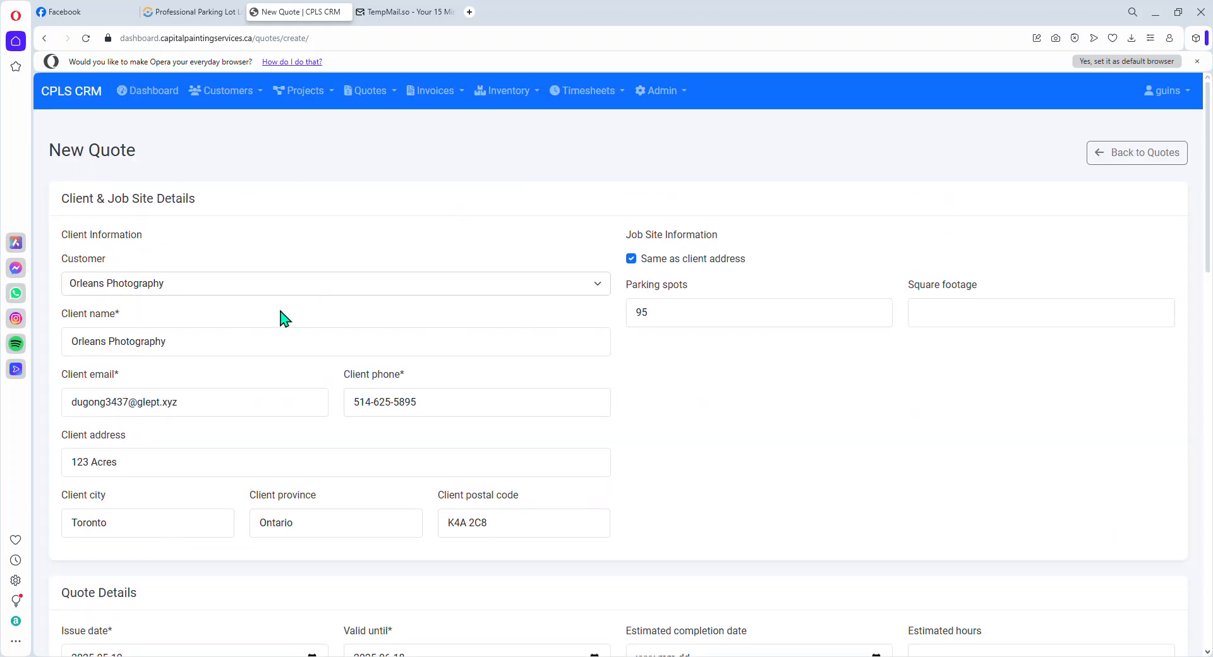
scroll(689, 460, down, 8)
scroll(692, 473, up, 8)
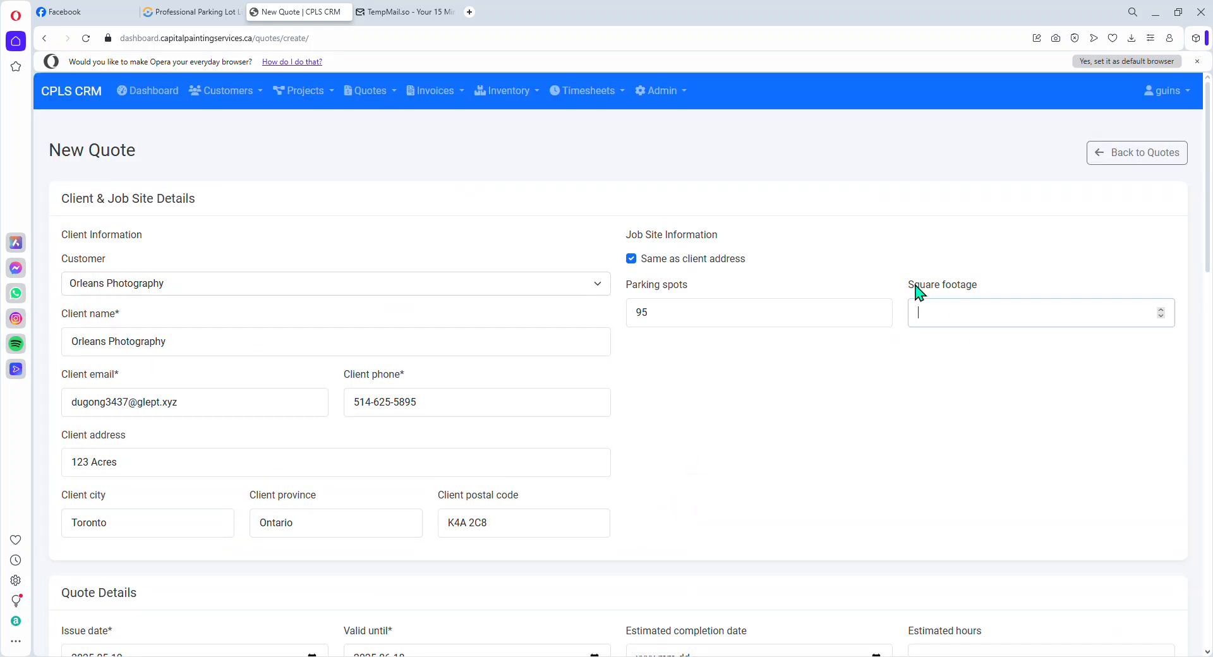
triple_click(920, 292)
mouse_move(129, 318)
mouse_down()
mouse_move(106, 319)
mouse_move(117, 319)
mouse_up()
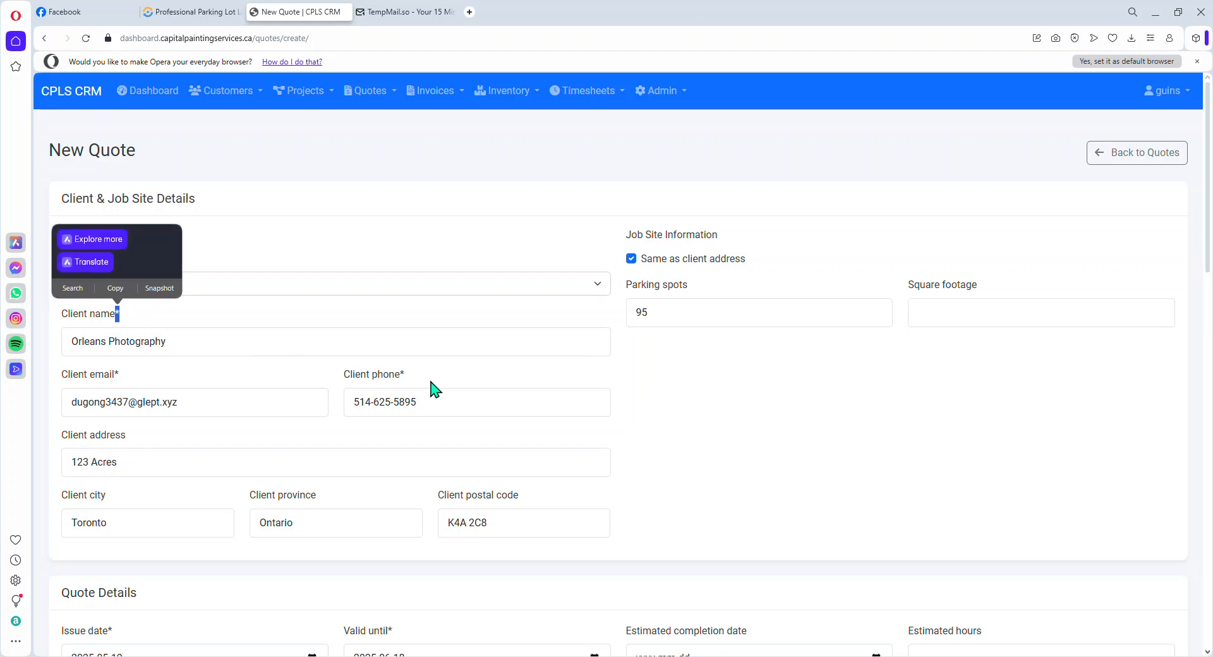
drag(406, 378, 389, 378)
- Create the quote and open the list of all quotes
scroll(744, 469, down, 20)
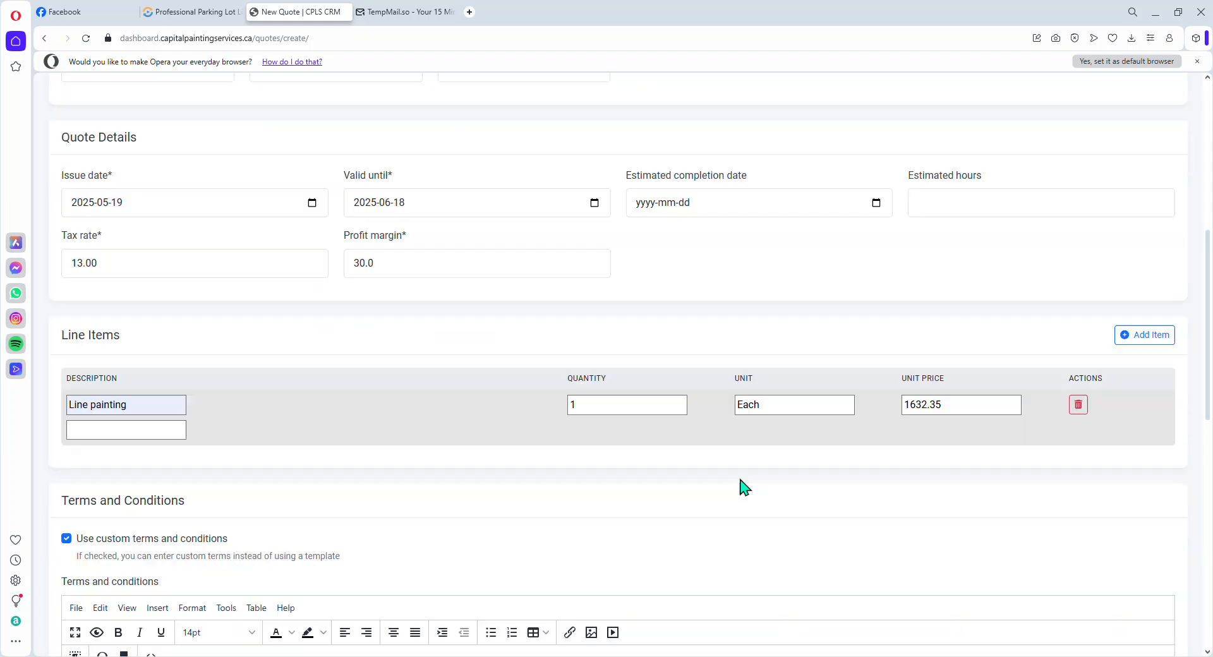
scroll(700, 575, down, 1)
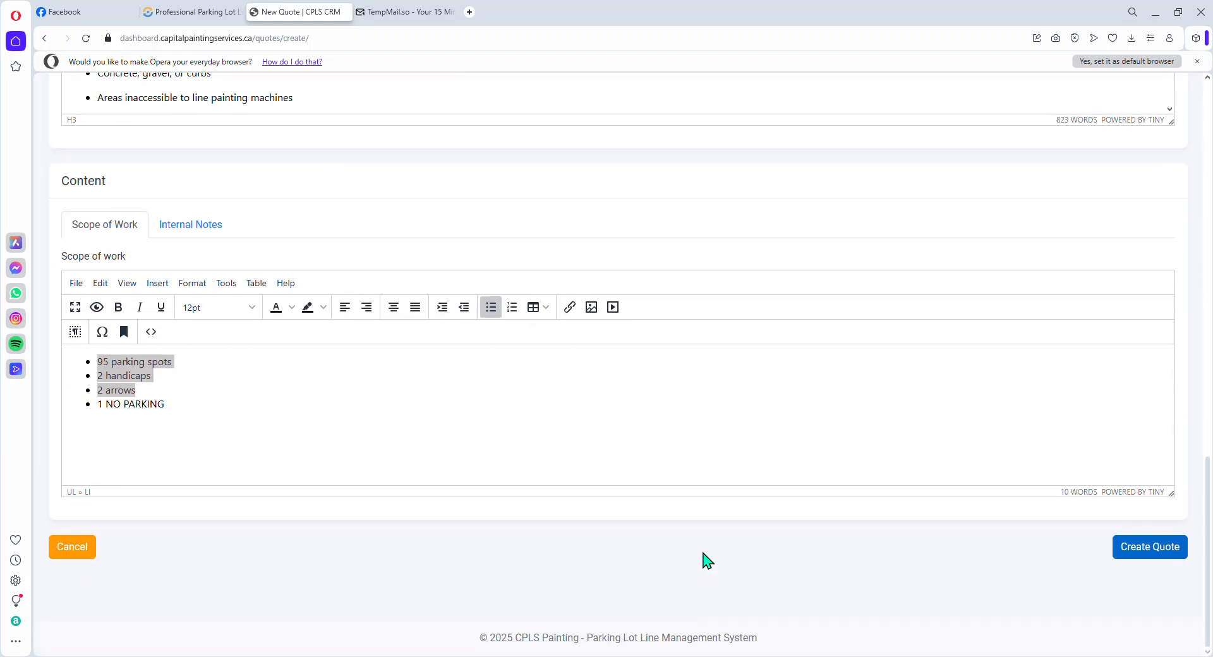
click(1131, 559)
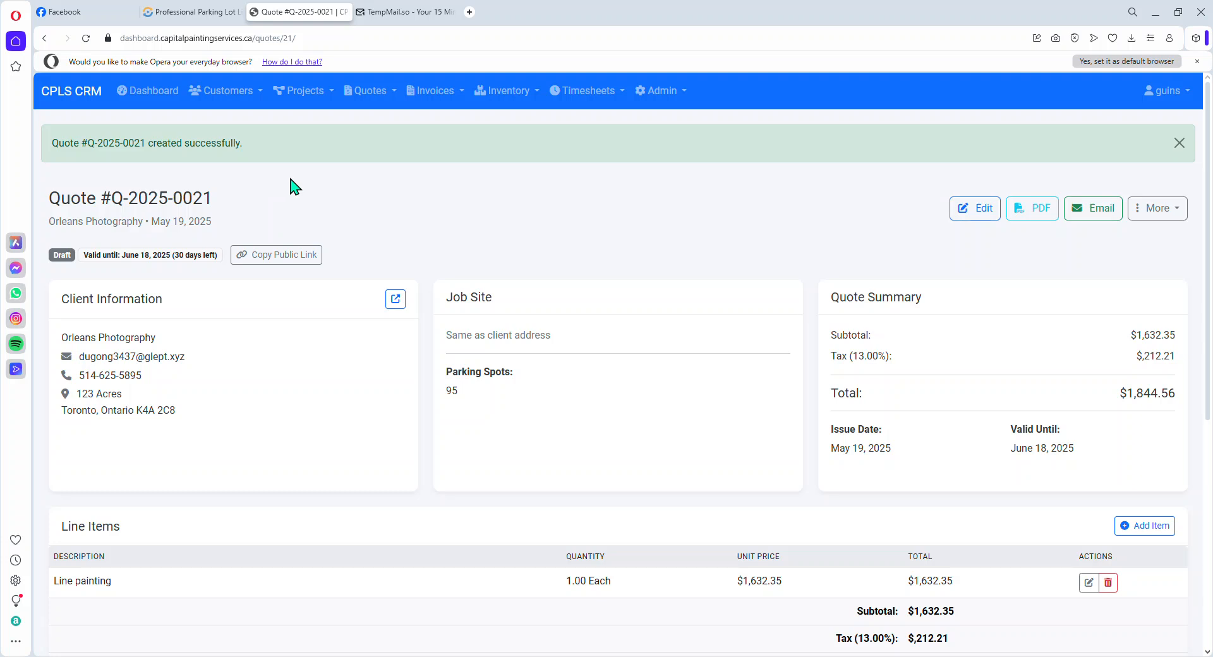
click(369, 90)
click(380, 120)
scroll(182, 422, down, 1)
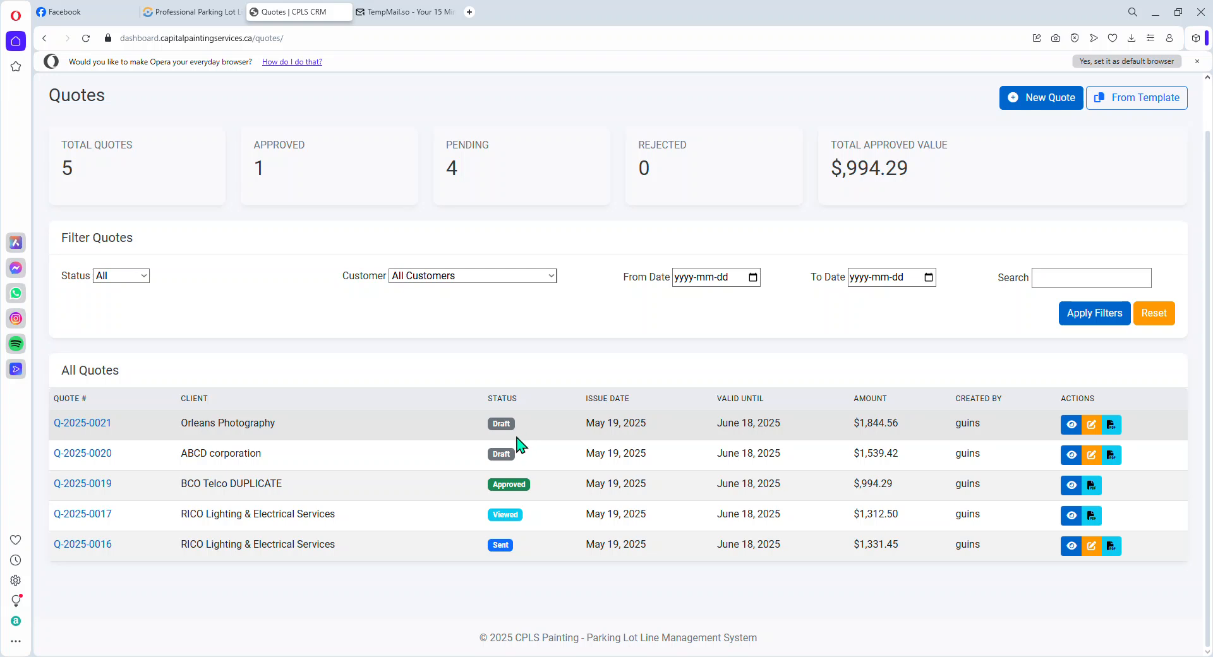
- Open the Orleans Photography quote and review its line items, terms and conditions, and scope of work
click(65, 425)
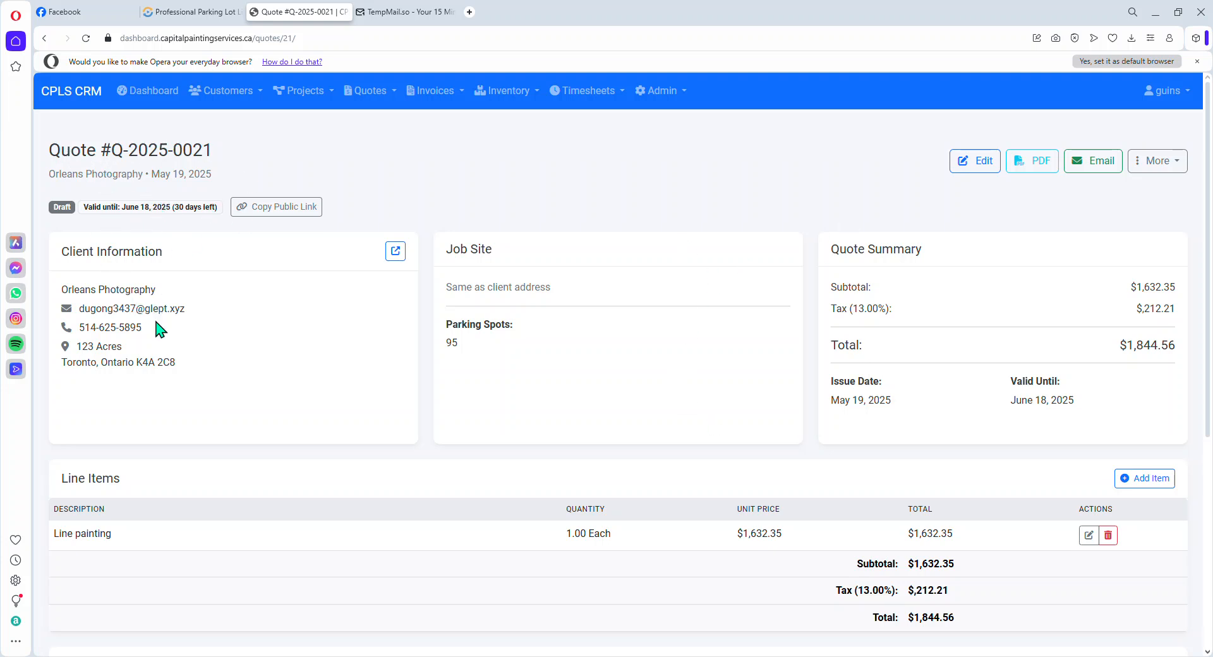
scroll(524, 446, down, 1)
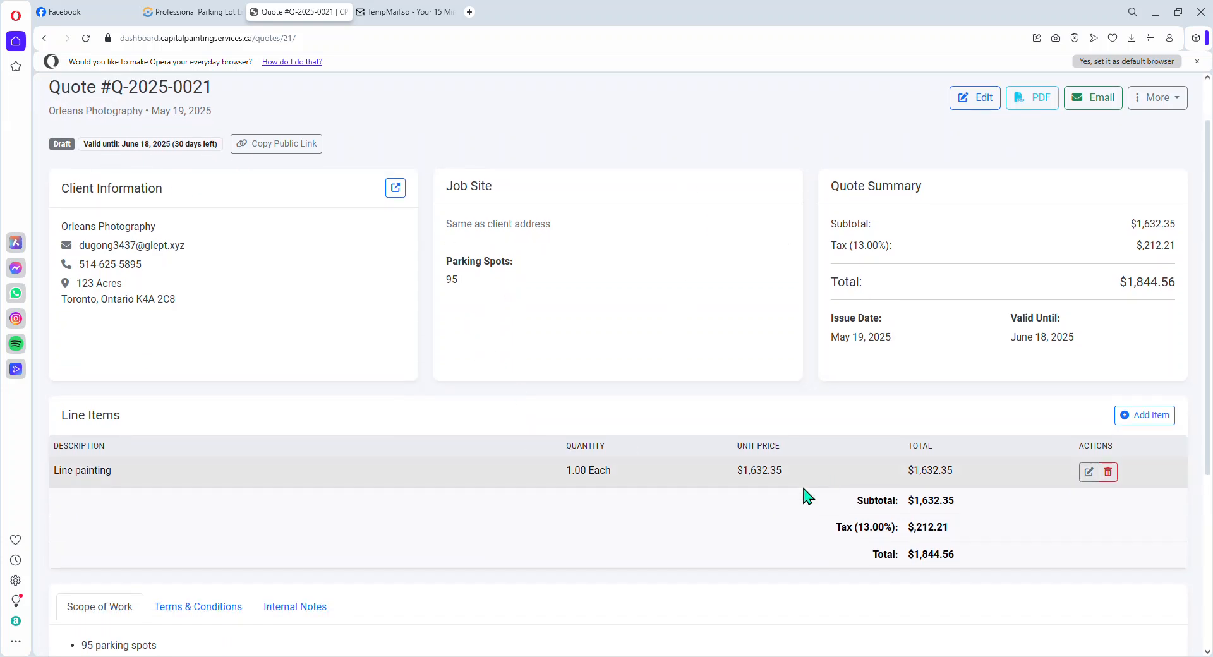
scroll(816, 503, down, 4)
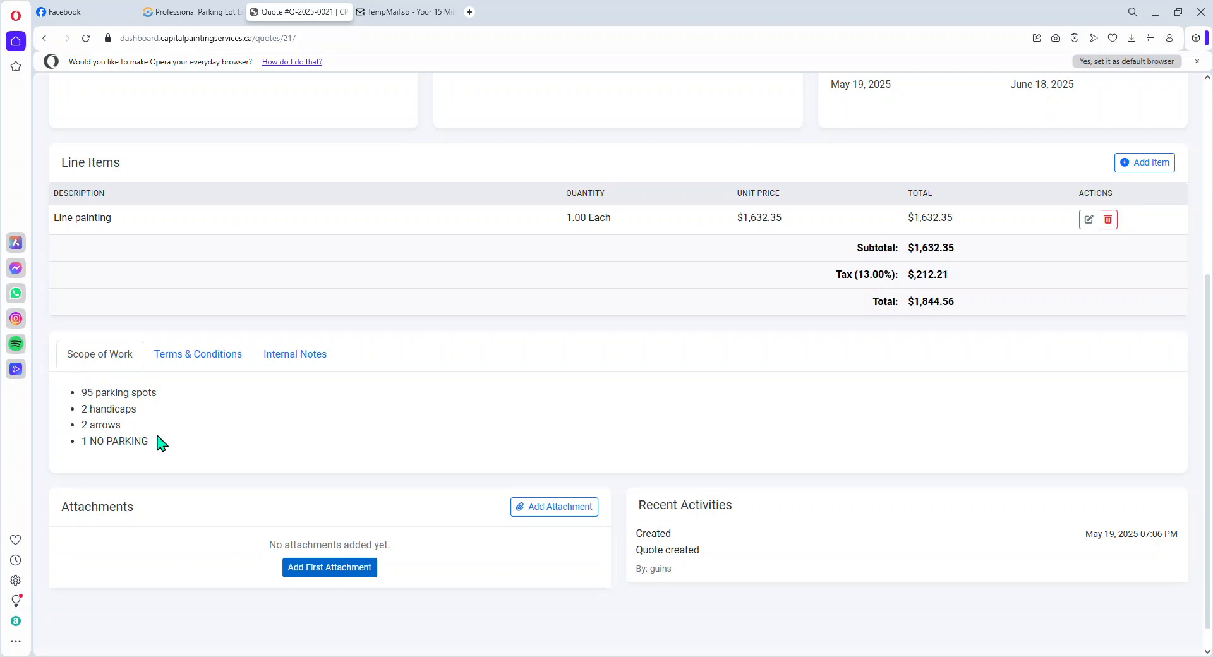
click(166, 357)
scroll(165, 569, down, 2)
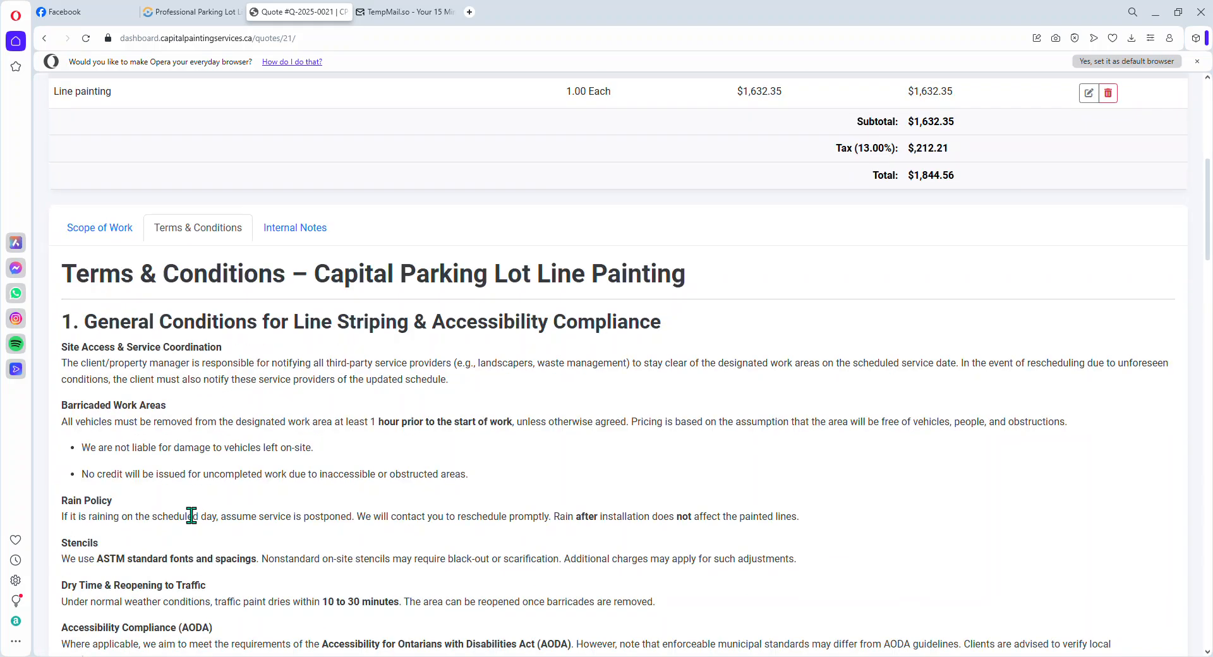
scroll(168, 522, up, 4)
scroll(271, 533, down, 15)
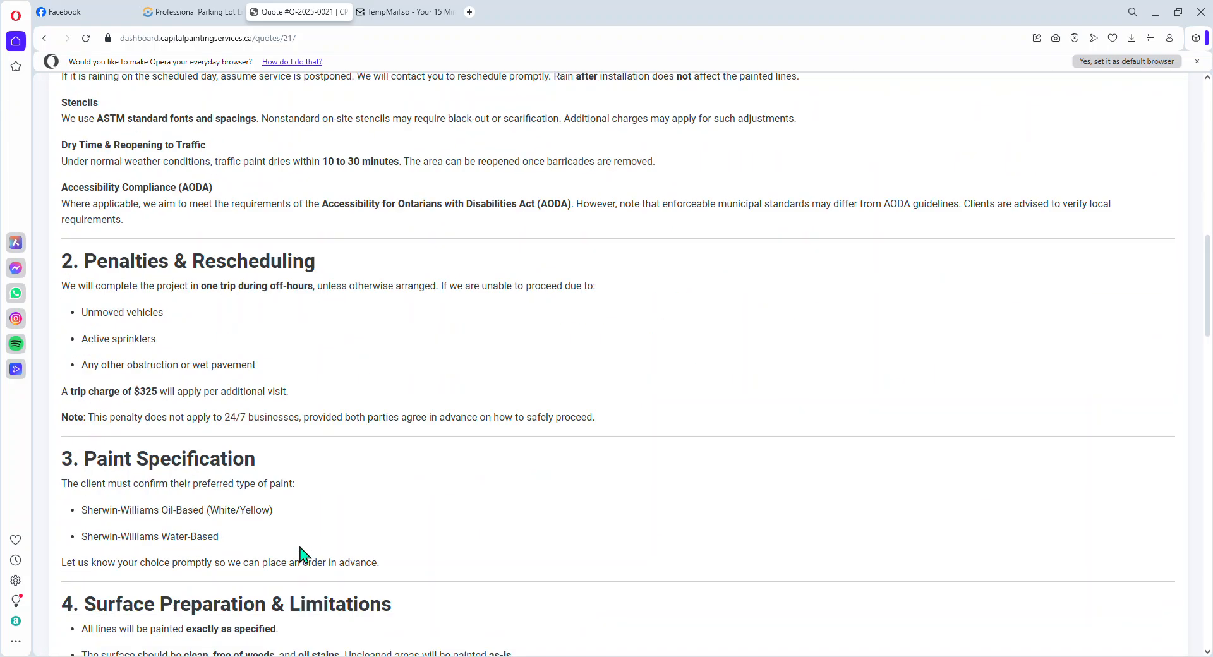
scroll(310, 545, up, 8)
click(99, 228)
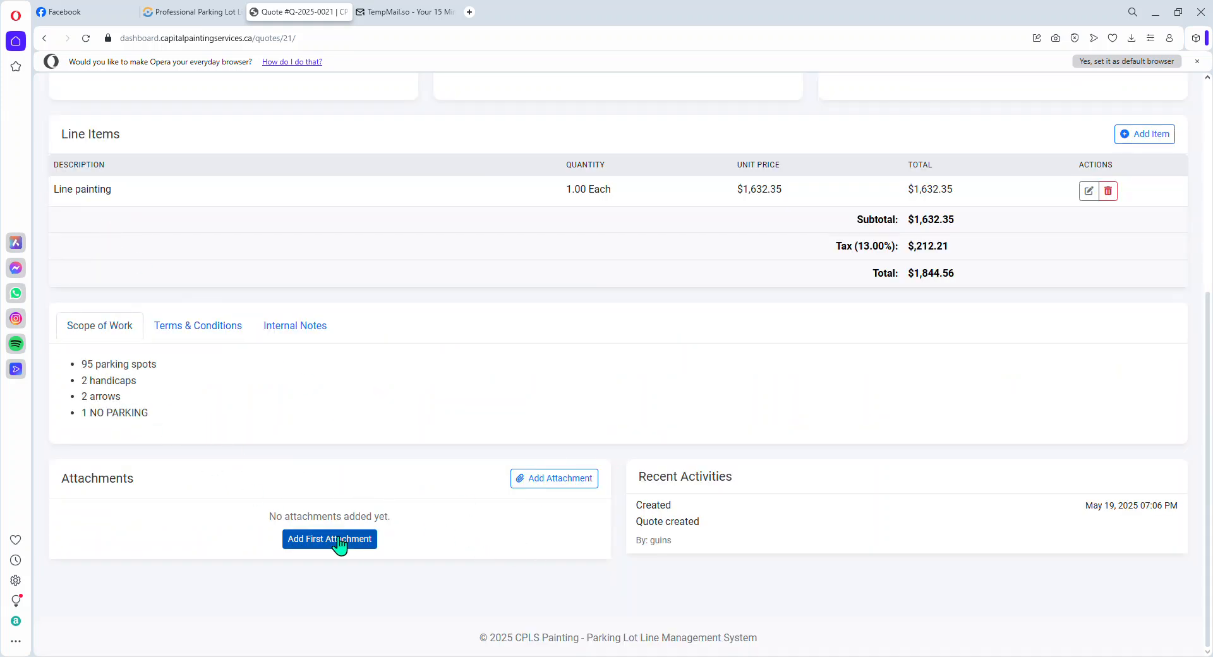
- Open the form for adding the quote's first attachment and close it without uploading a file
scroll(350, 528, up, 3)
scroll(351, 528, down, 3)
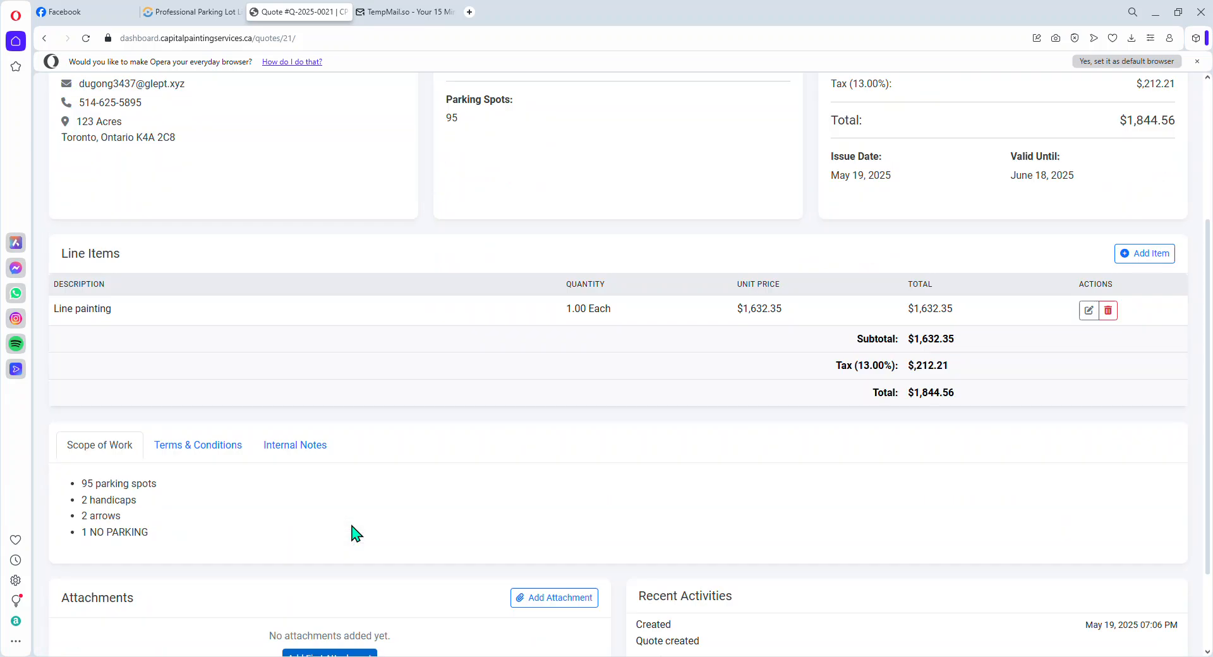
click(341, 549)
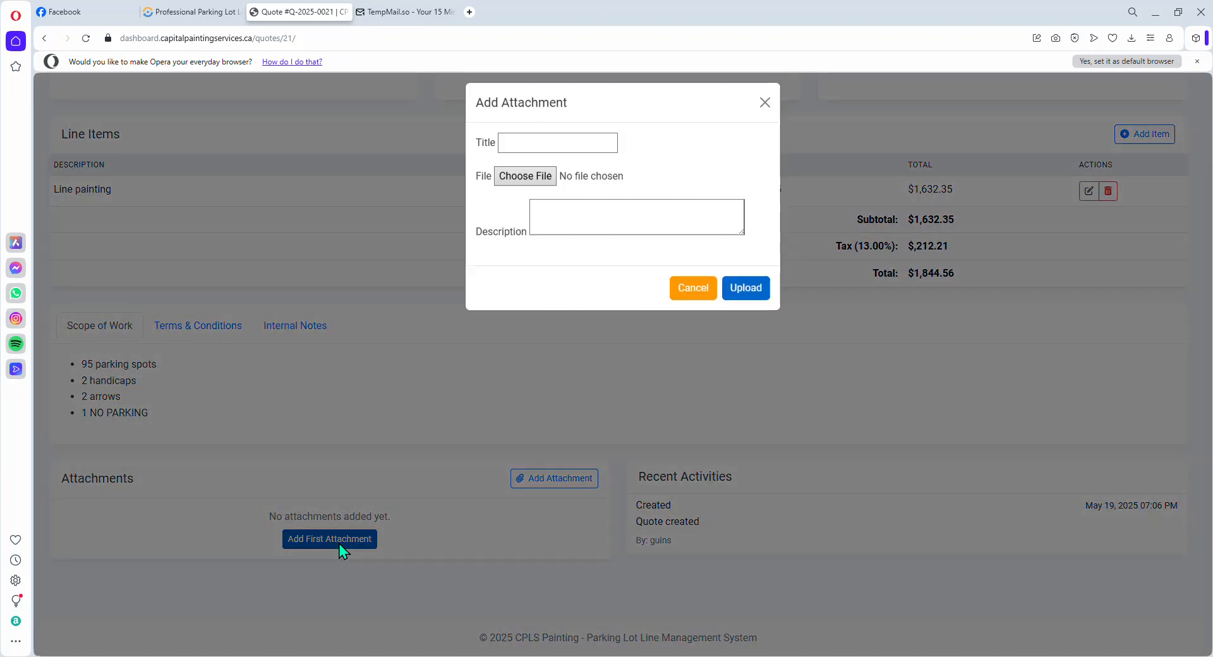
click(686, 304)
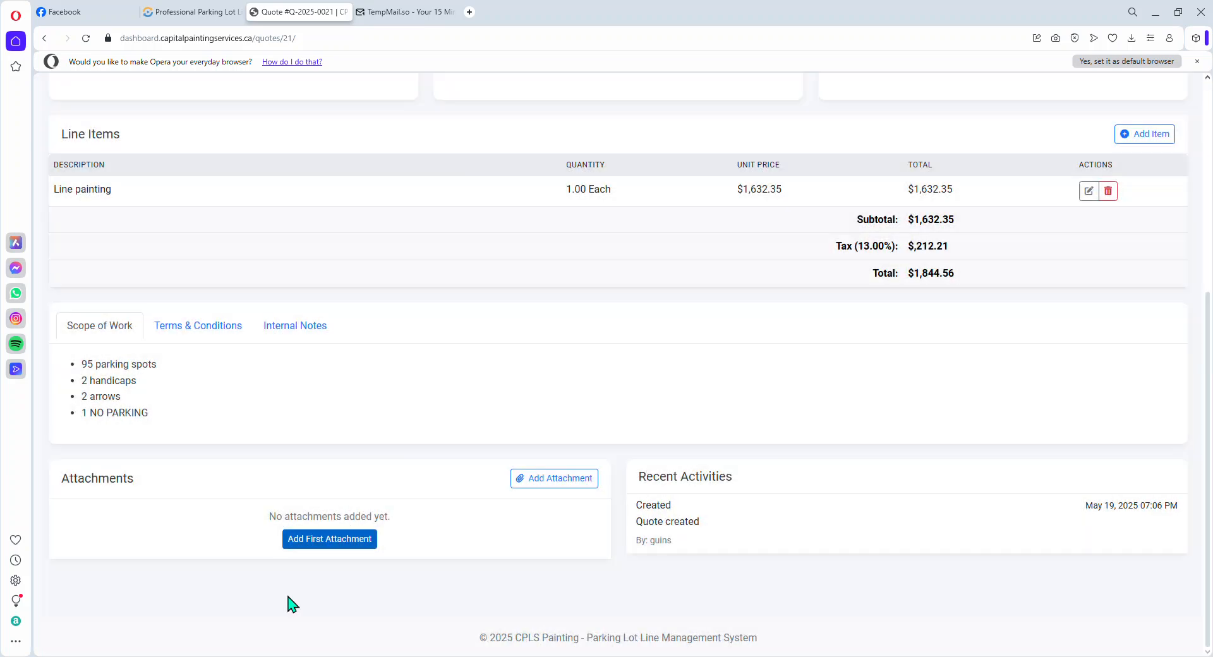
- Examine the tax and total amounts below the quote's line items
scroll(319, 541, up, 5)
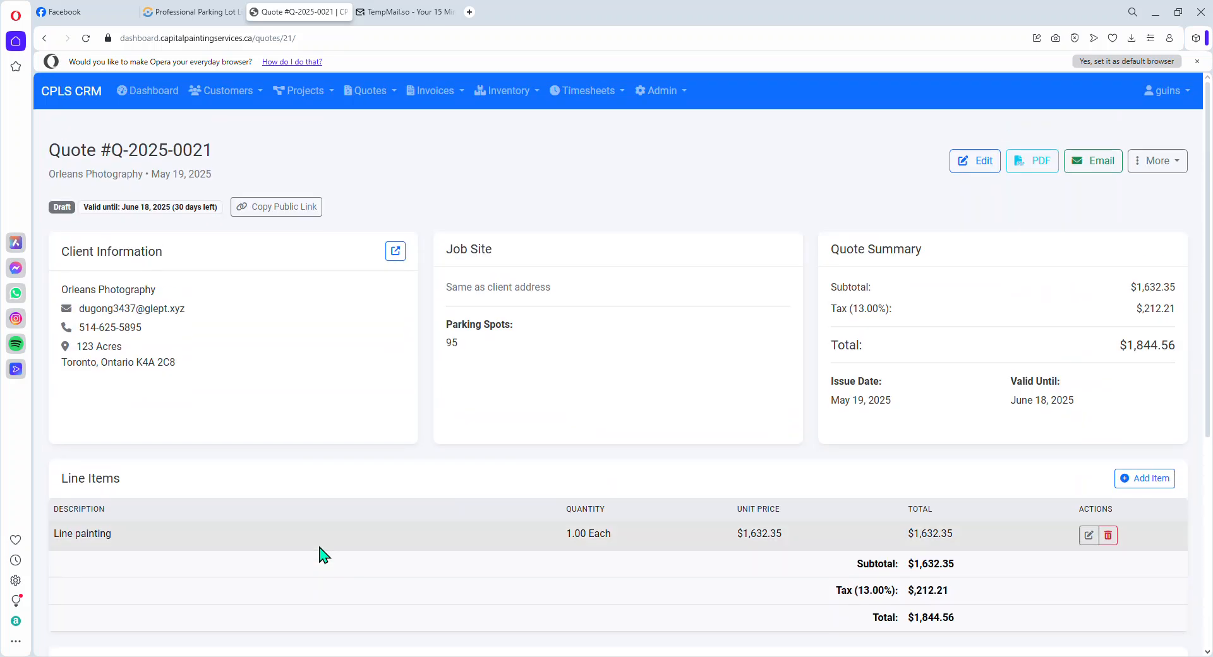
drag(917, 593, 948, 594)
click(930, 625)
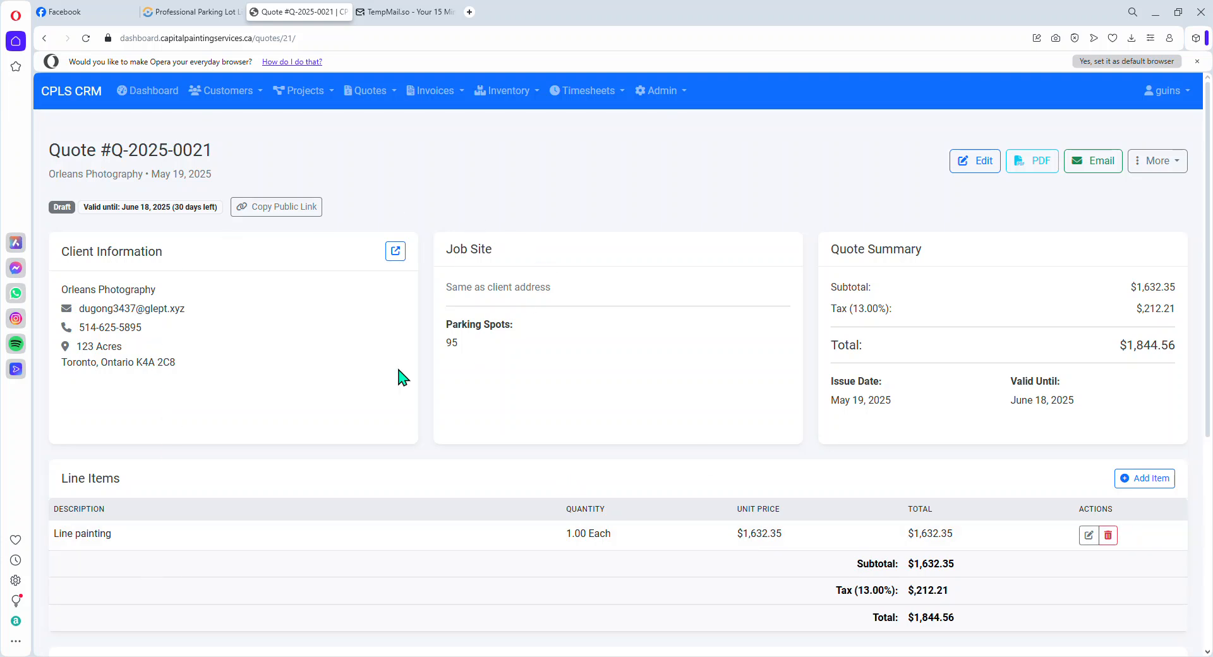
- Review the draft quote and its status actions, and compare the client's e-mail with the address in the TempMail.so mailbox
scroll(398, 471, down, 5)
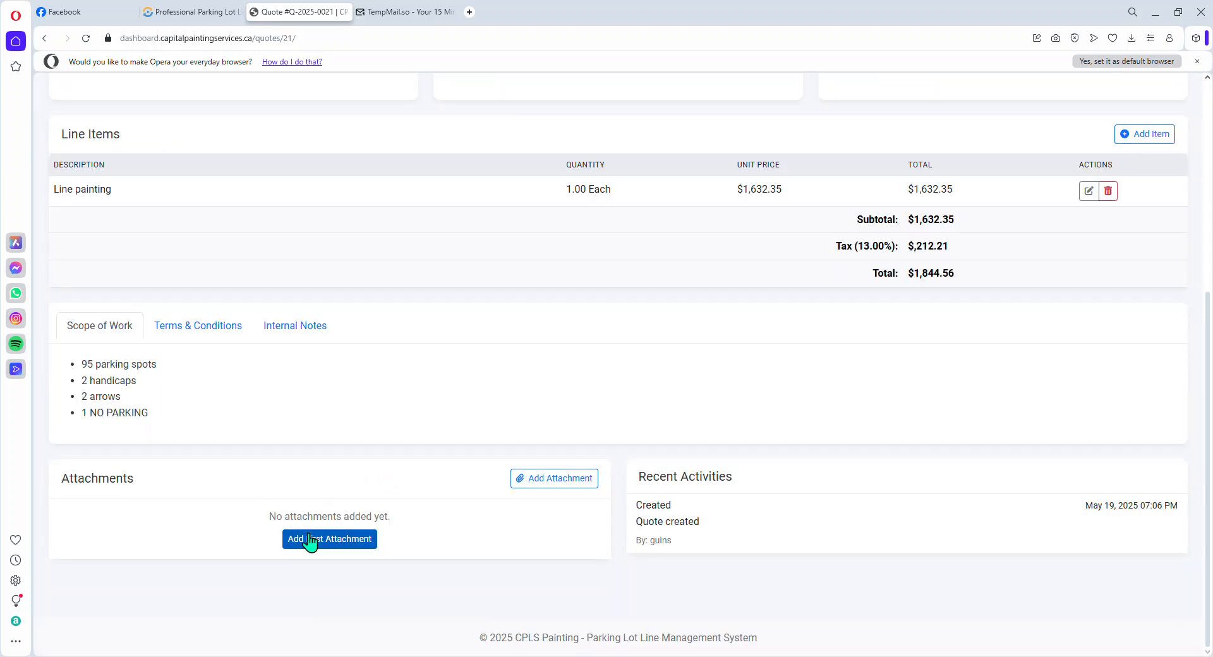
scroll(388, 562, up, 5)
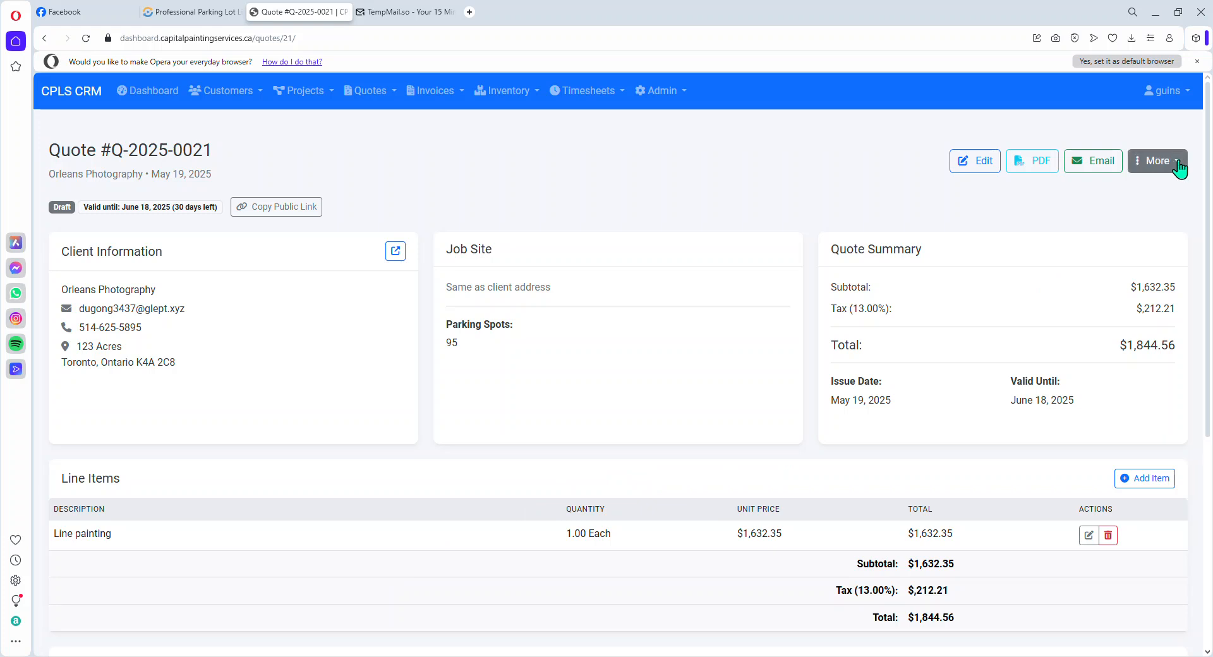
click(1186, 165)
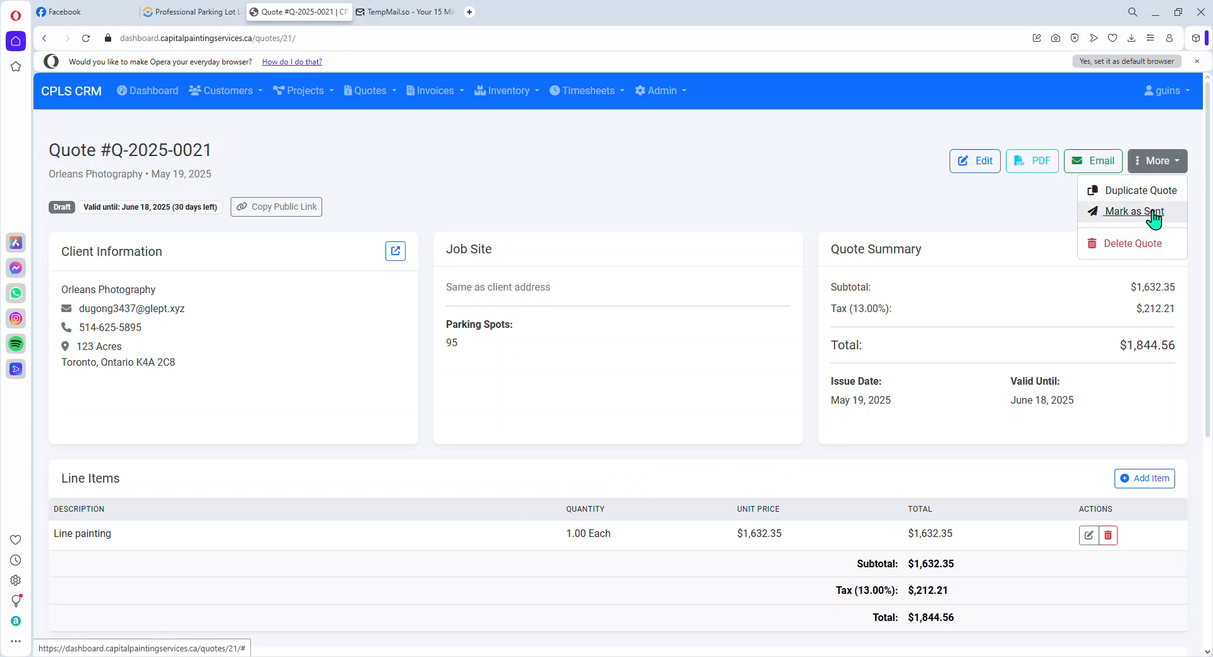
triple_click(130, 309)
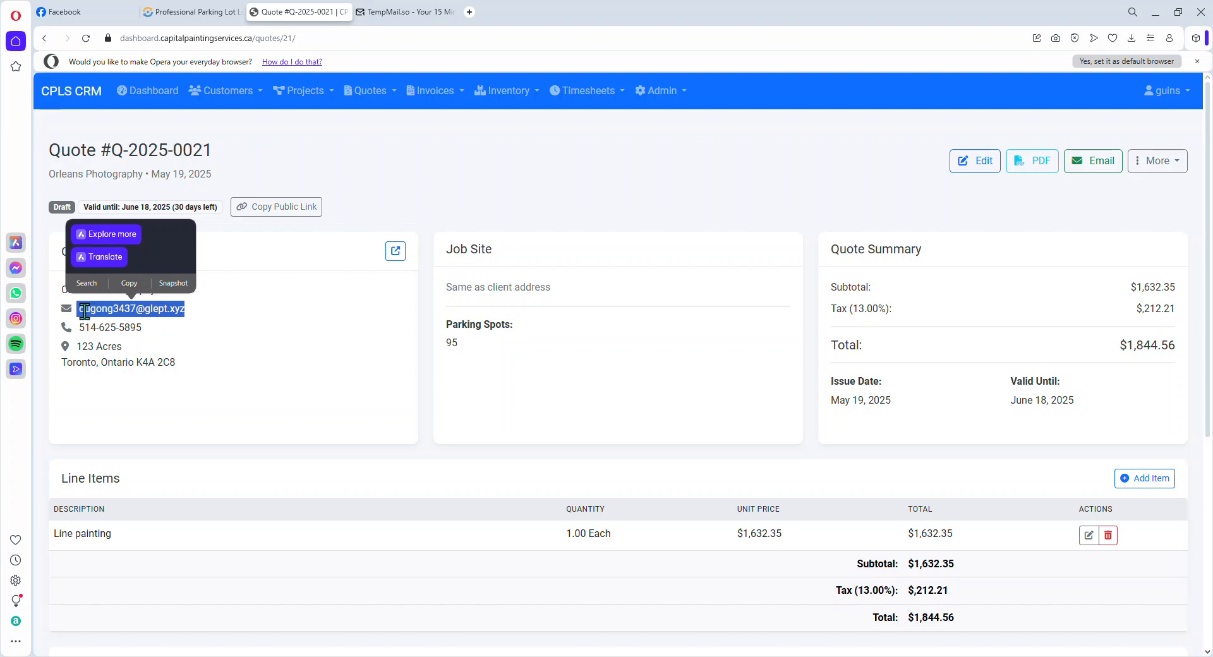
click(405, 11)
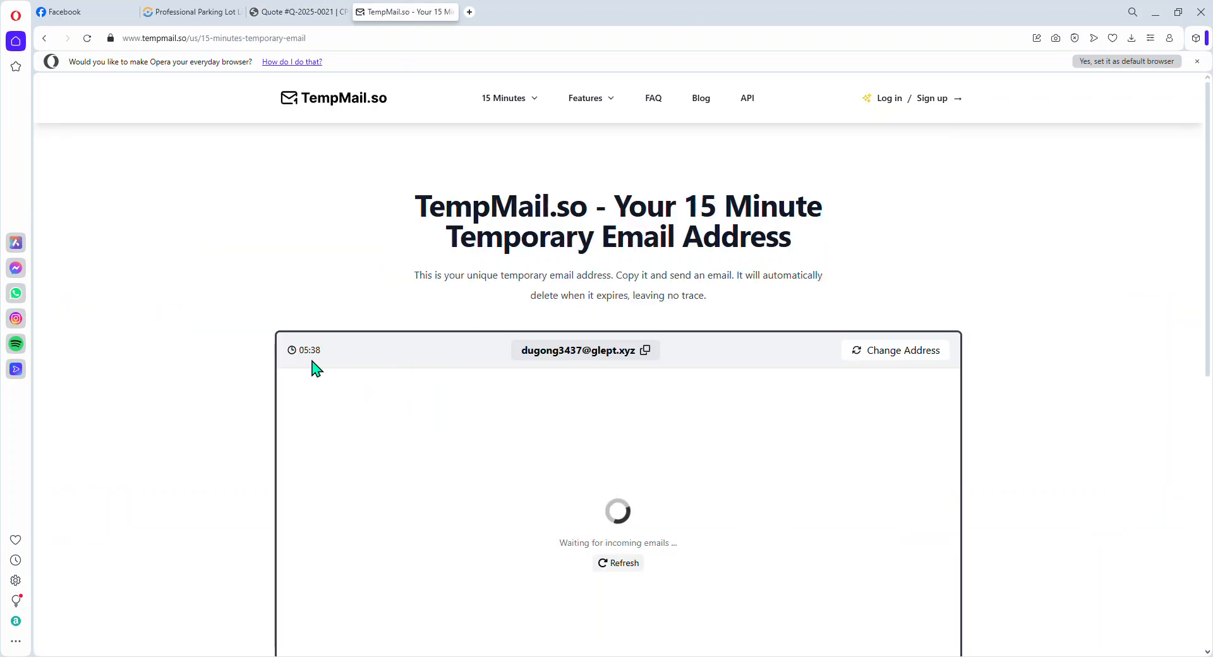
click(305, 11)
- Update the Orleans Photography quote's status with Mark as Sent, leaving the notes empty
click(1181, 170)
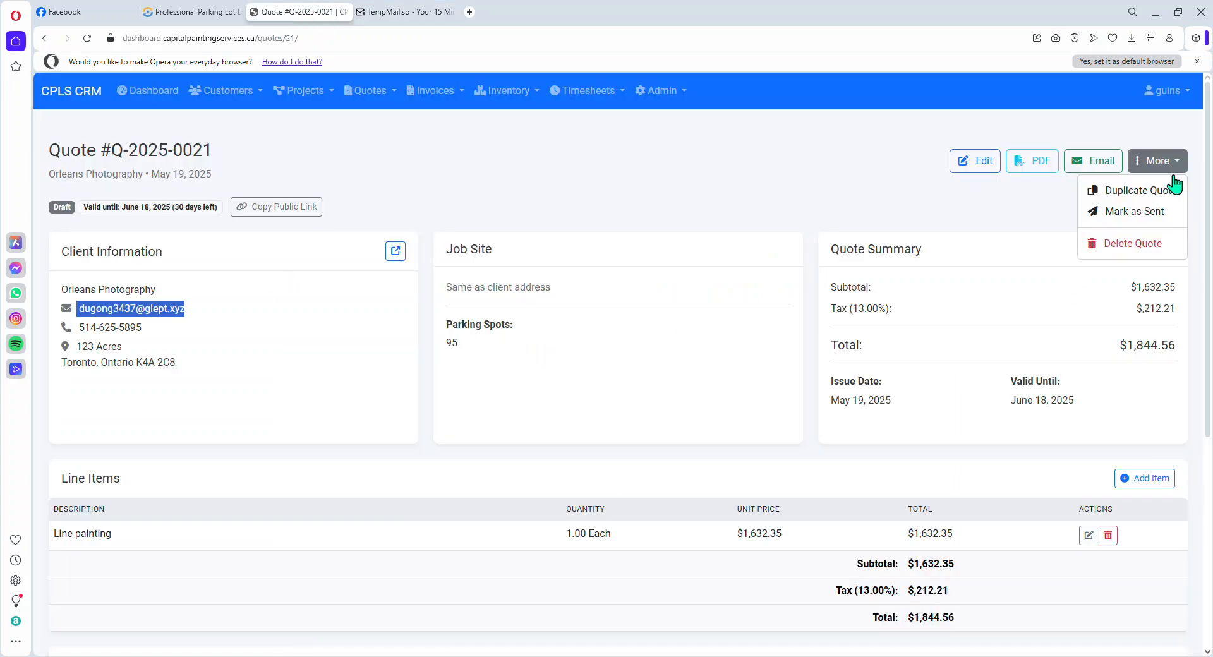
click(1132, 218)
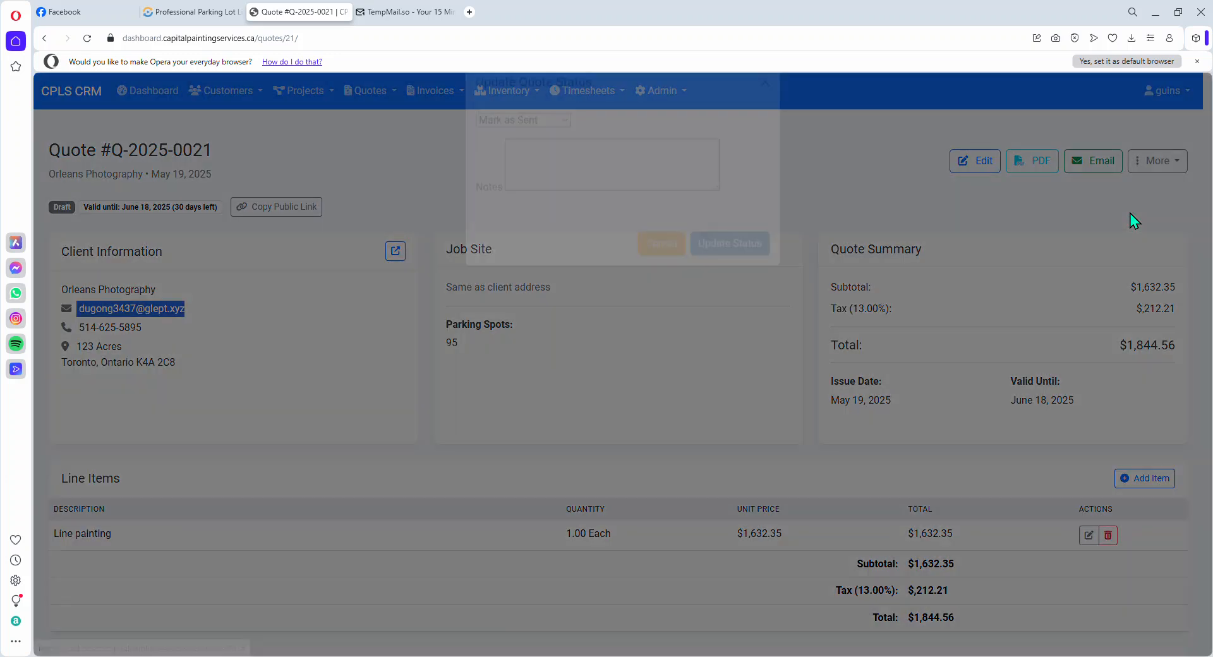
click(567, 183)
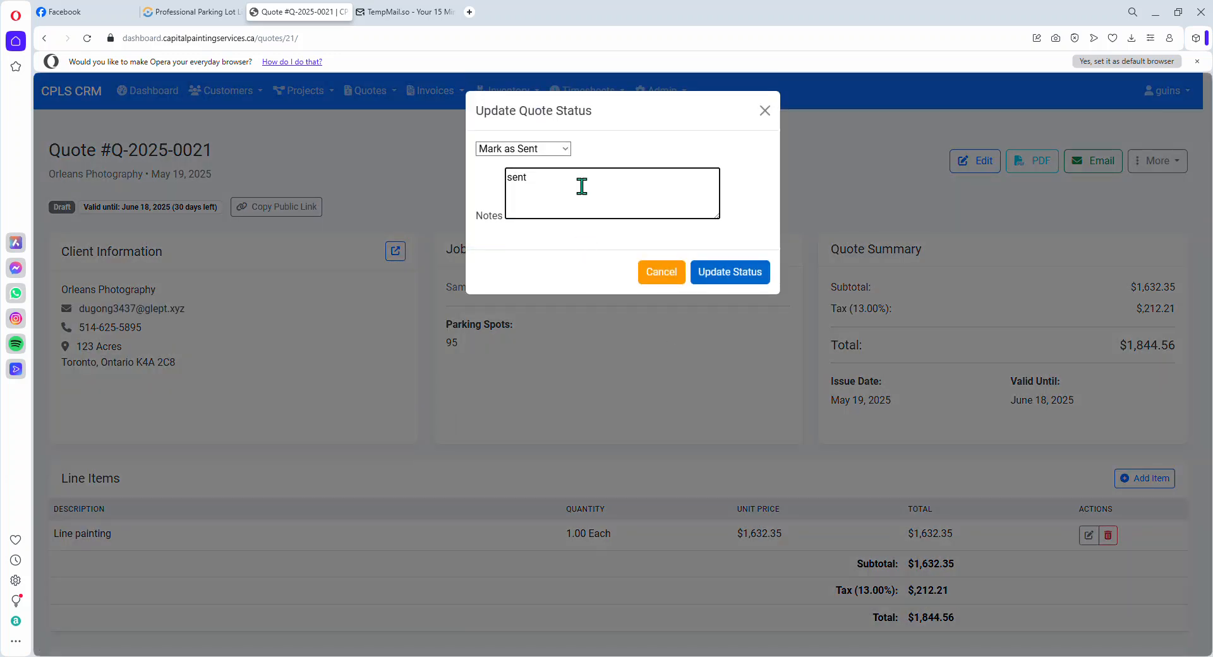
key(ctrl+a)
key(BackSpace)
click(723, 278)
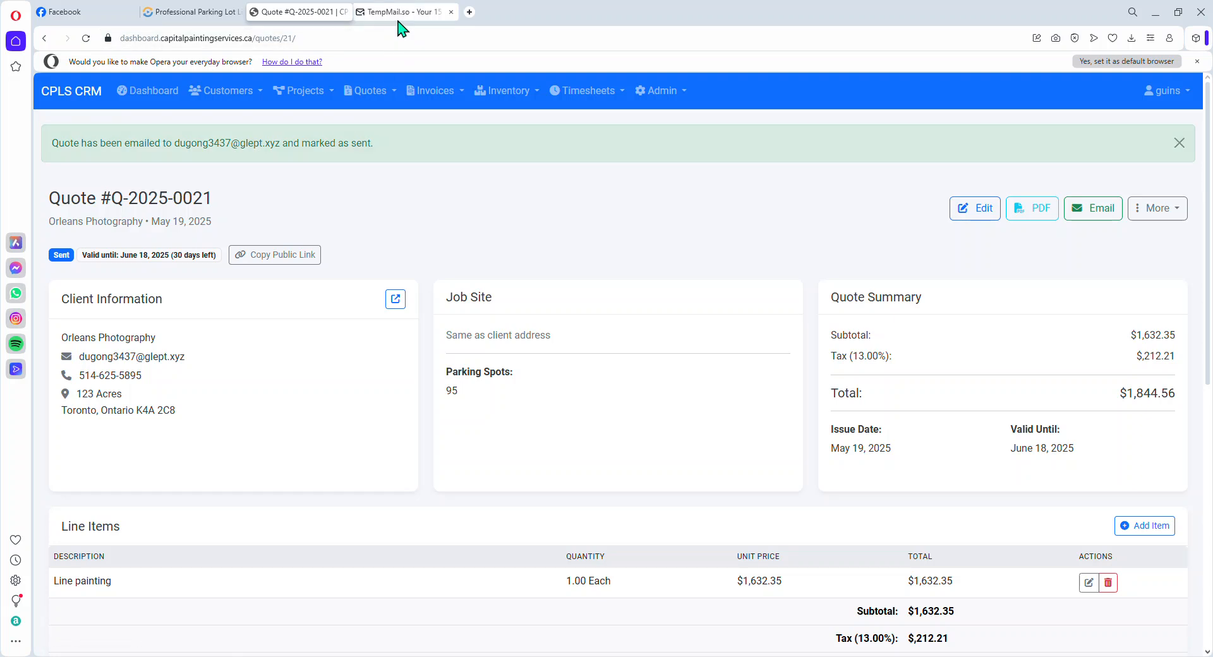
- Check the TempMail.so inbox for the e-mailed quote, comparing it with the client details in the CRM
double_click(150, 307)
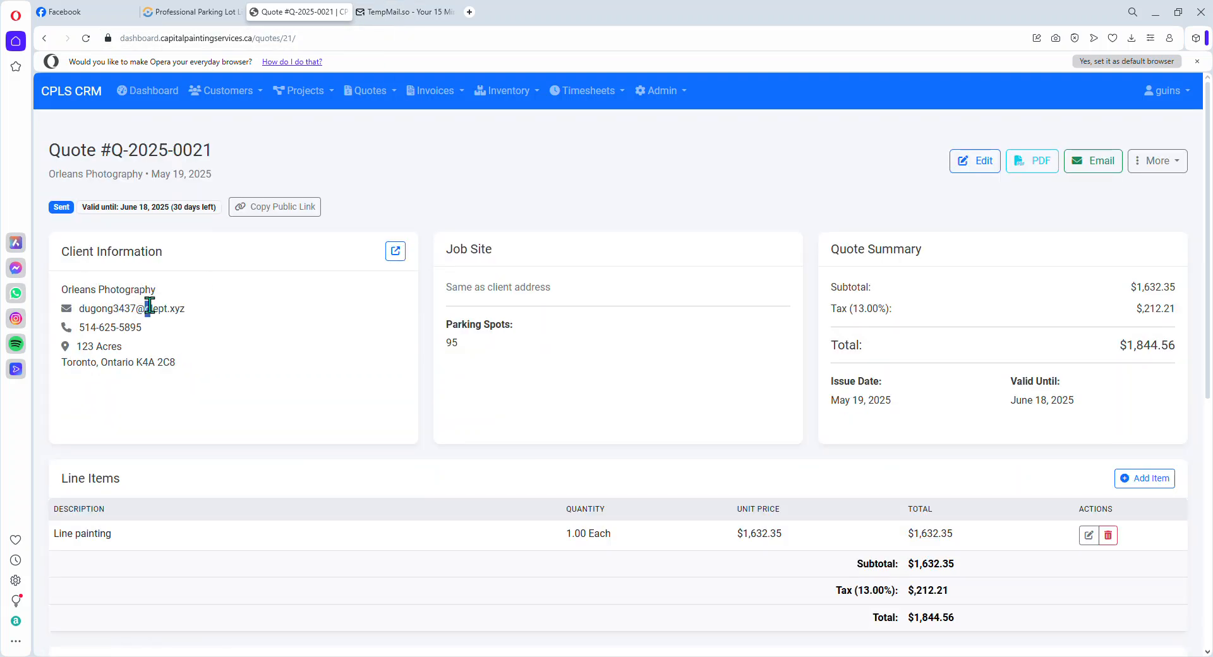
click(377, 10)
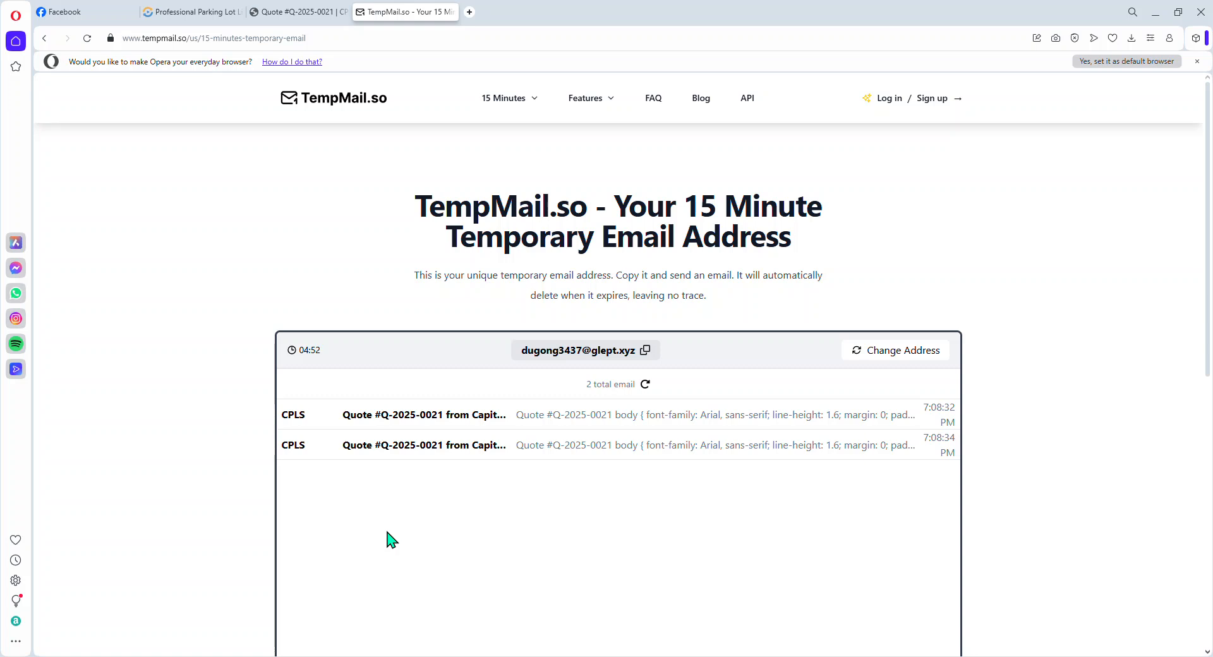
click(287, 14)
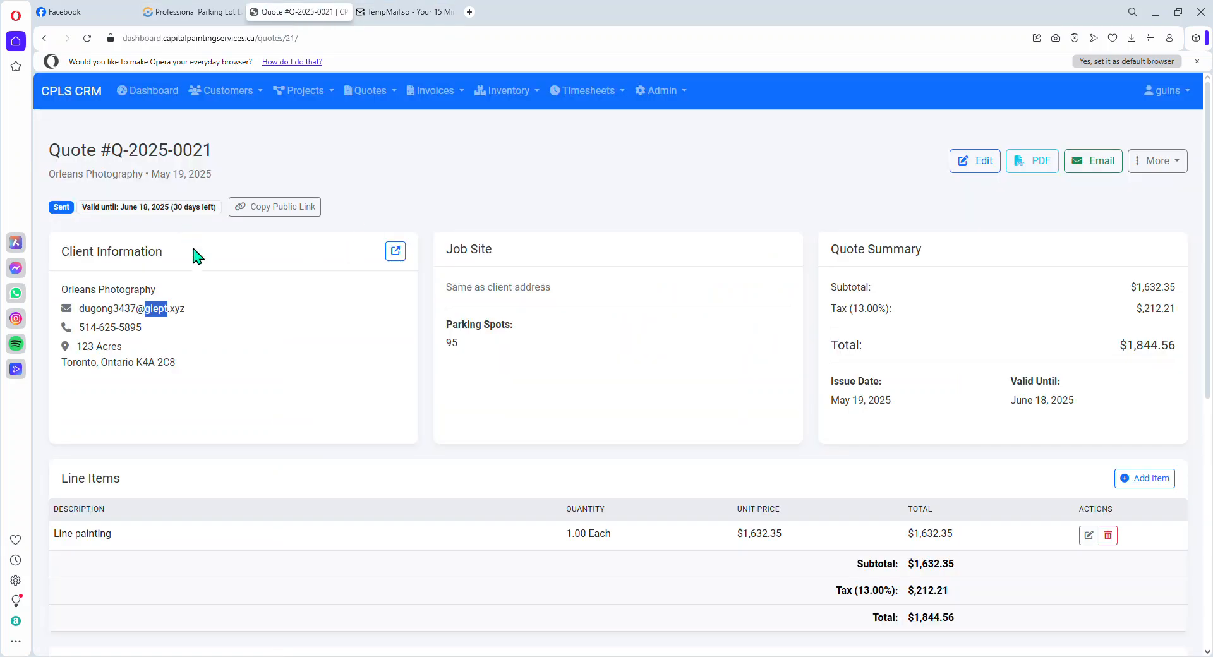
scroll(785, 419, down, 2)
scroll(710, 331, up, 2)
click(417, 11)
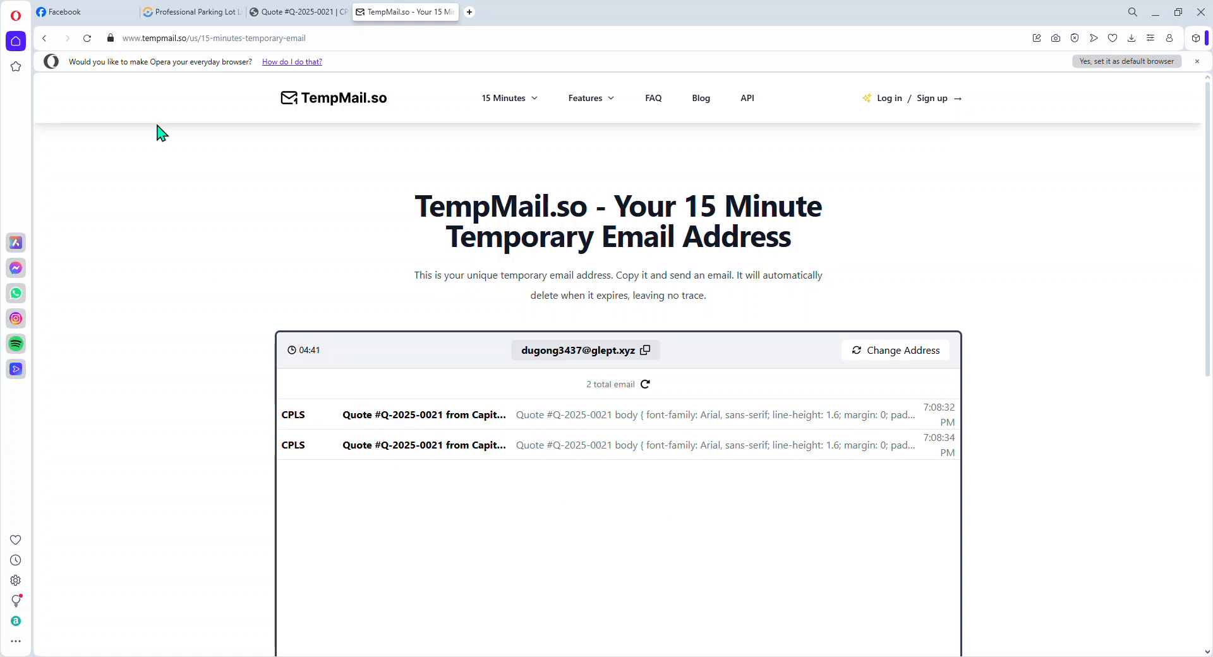
- Return to the quote in the CRM and examine the additional actions available for a sent quote
click(259, 12)
click(1158, 160)
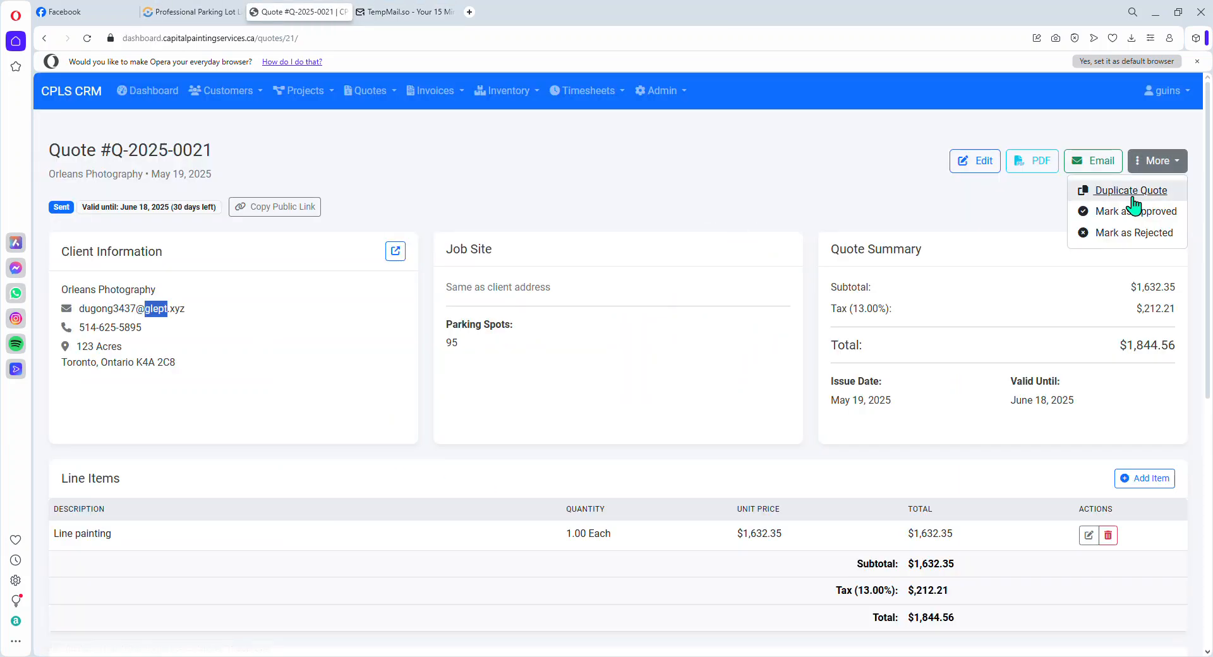
click(809, 219)
- Open the first quote e-mail in the TempMail.so inbox and read its greeting, quote summary and total amount
click(407, 11)
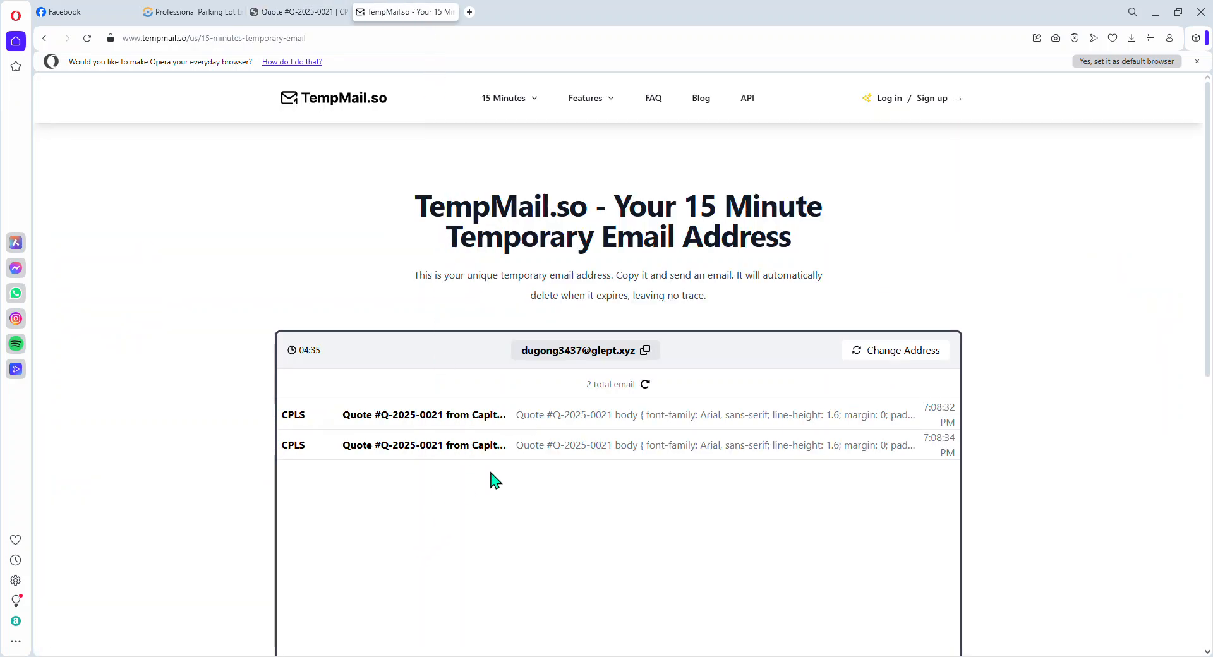
click(577, 413)
scroll(576, 411, down, 3)
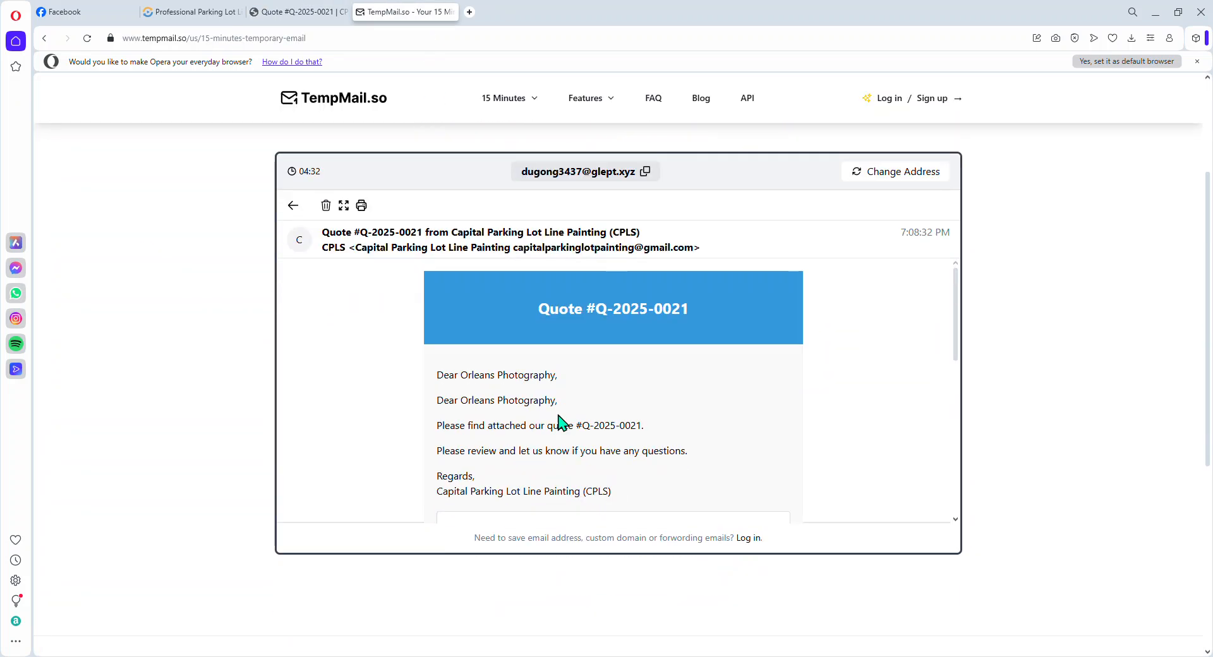
scroll(511, 351, down, 2)
scroll(422, 372, up, 2)
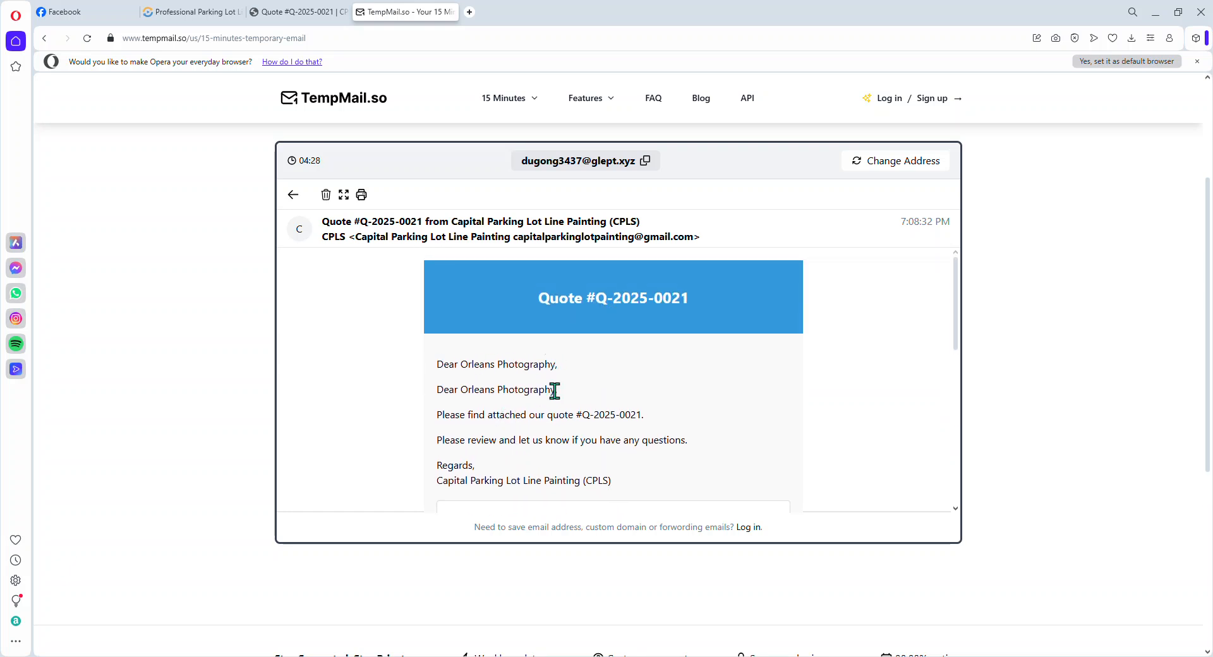
scroll(484, 404, down, 1)
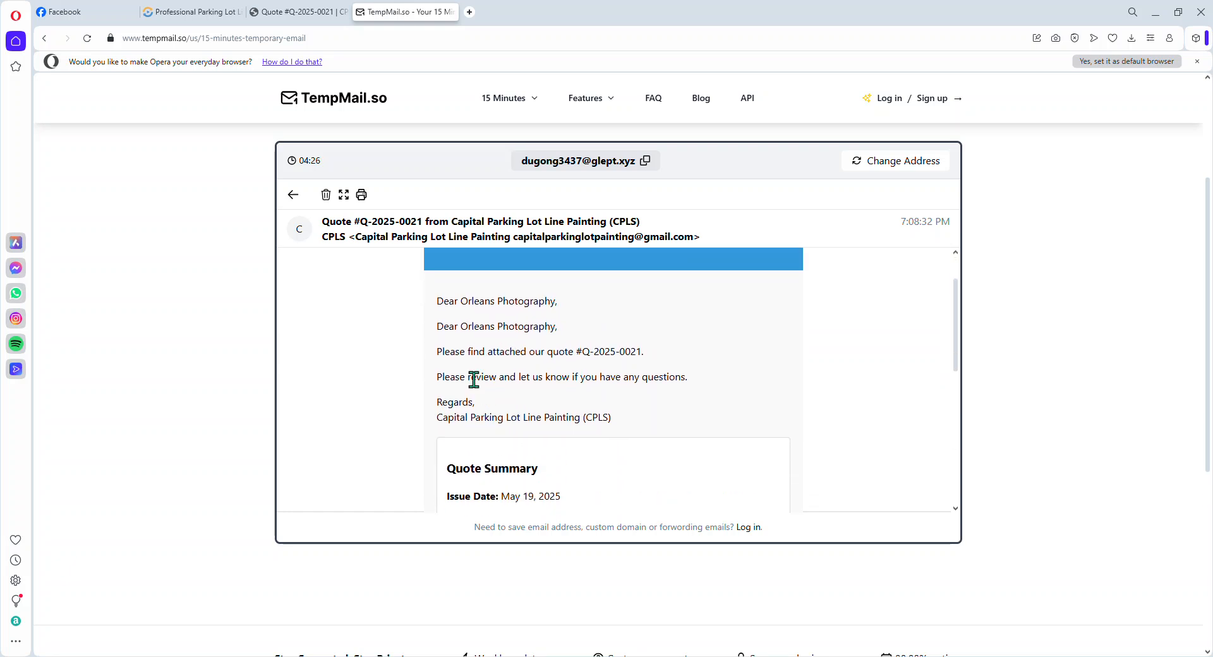
triple_click(462, 329)
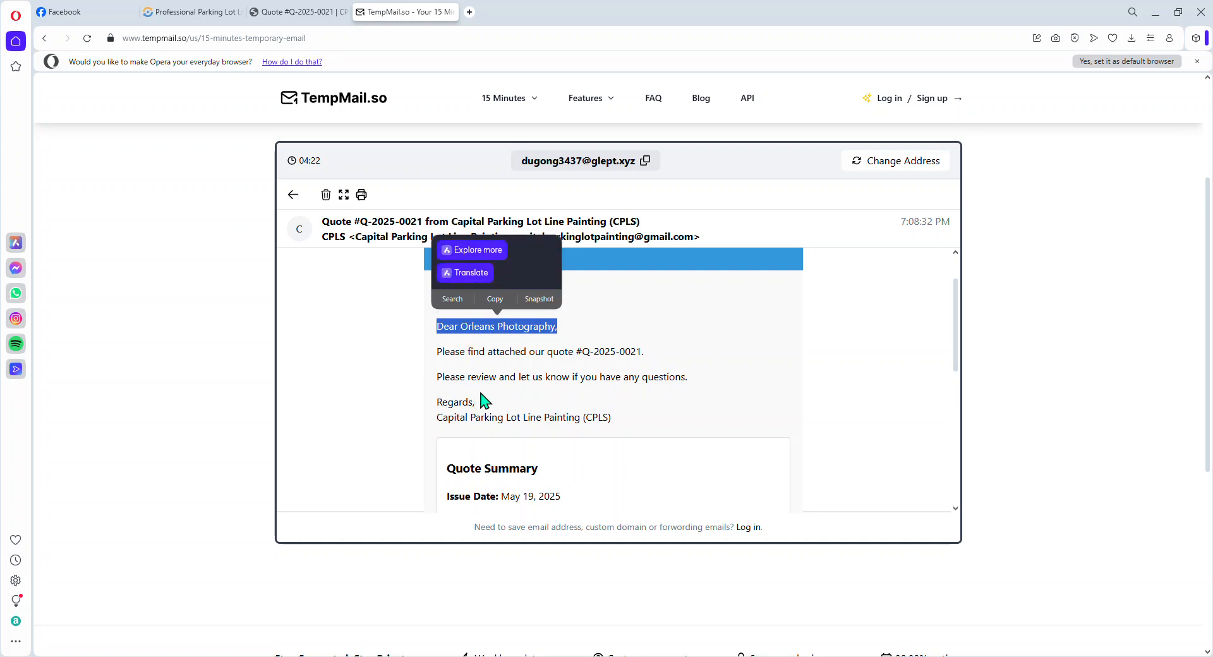
scroll(663, 385, down, 4)
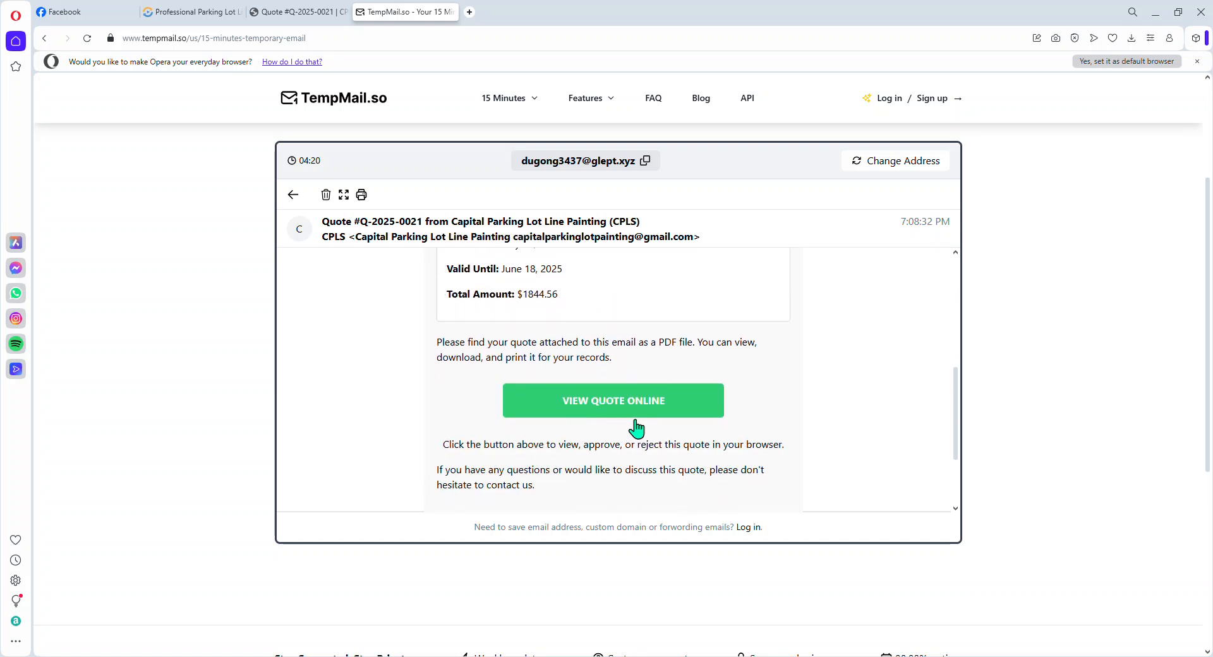
scroll(459, 373, up, 1)
drag(445, 360, 607, 371)
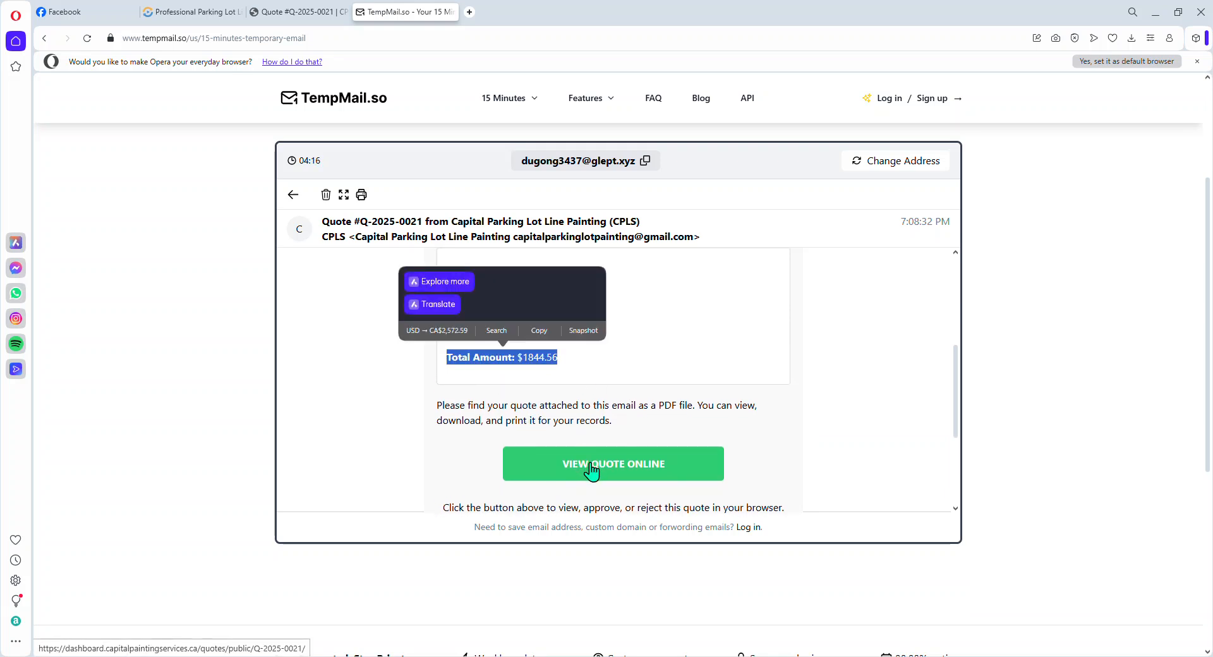
- Open the online version of the quote from the e-mail and review its client details, items and scope of work
click(556, 464)
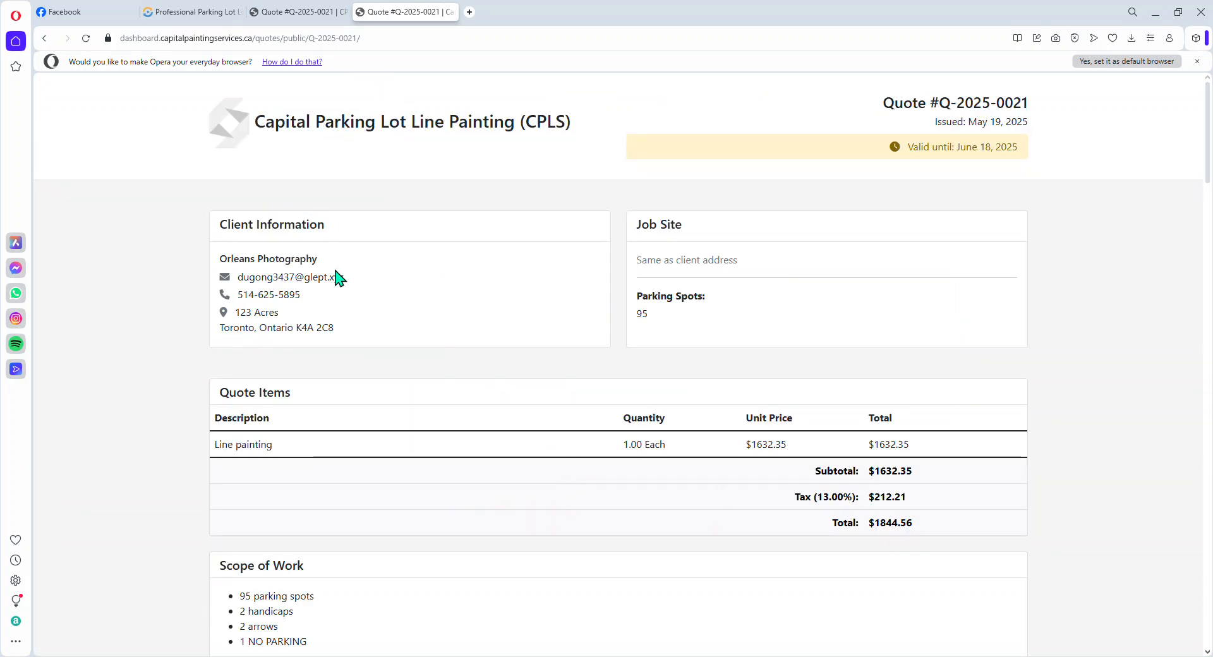
scroll(380, 291, down, 6)
scroll(379, 313, up, 7)
scroll(410, 312, down, 11)
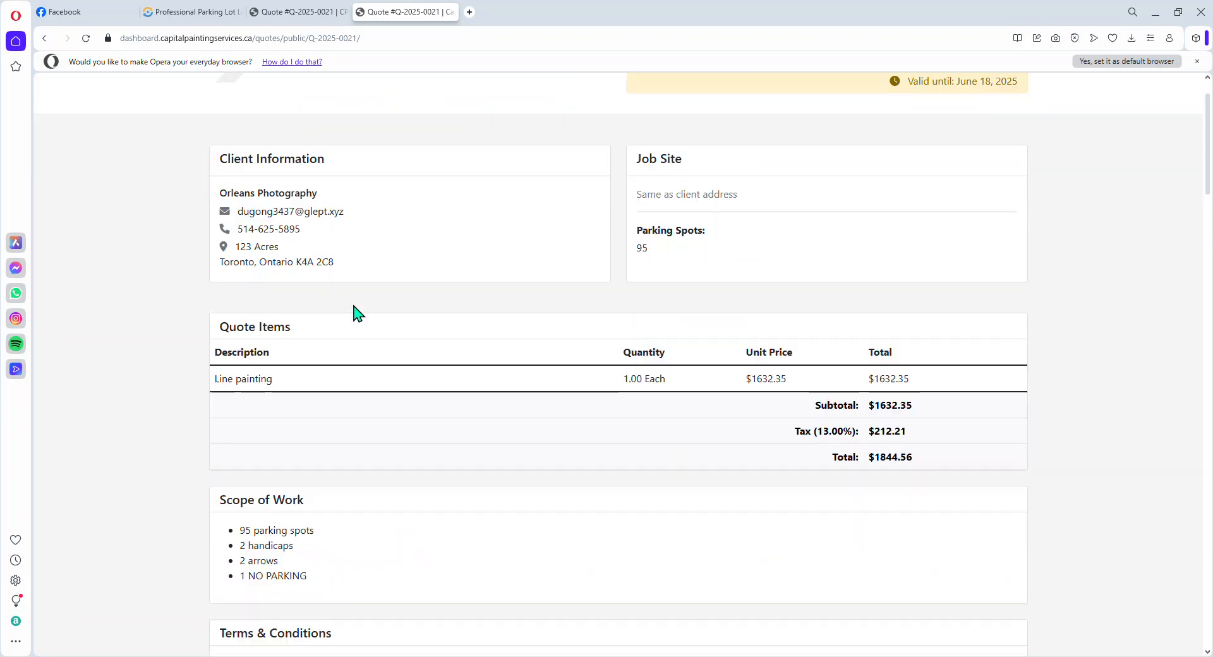
scroll(352, 312, up, 6)
- Copy the quote's public link in the CRM and load it in the browser tab showing the online quote
click(297, 12)
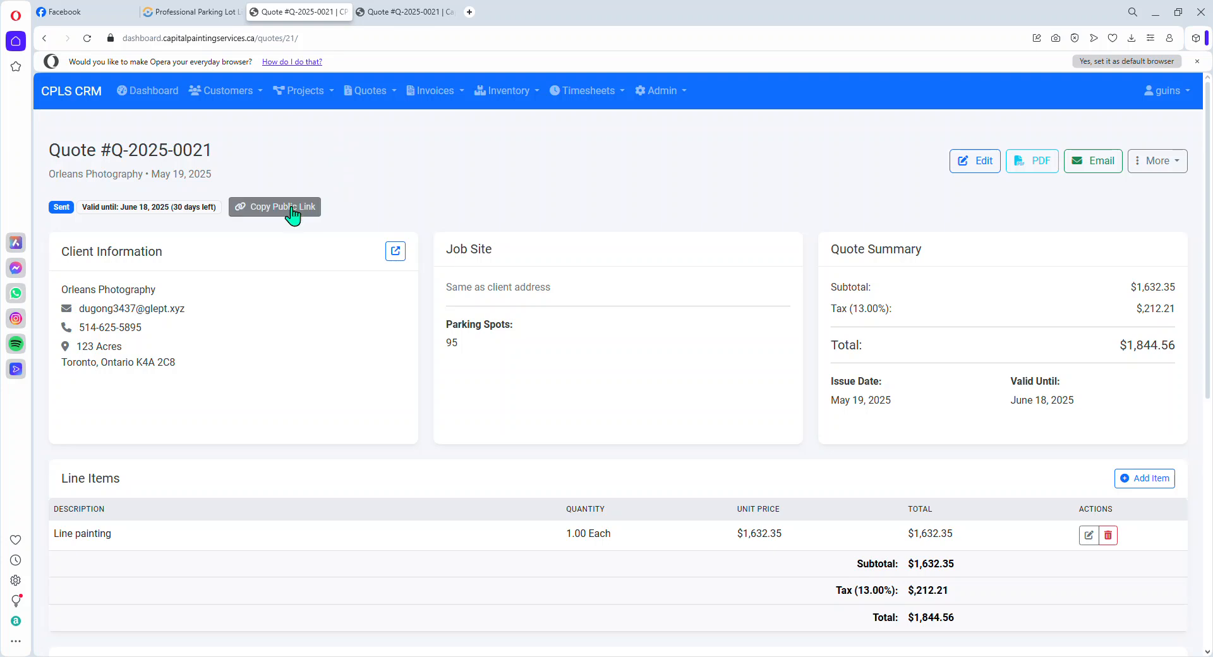
click(291, 210)
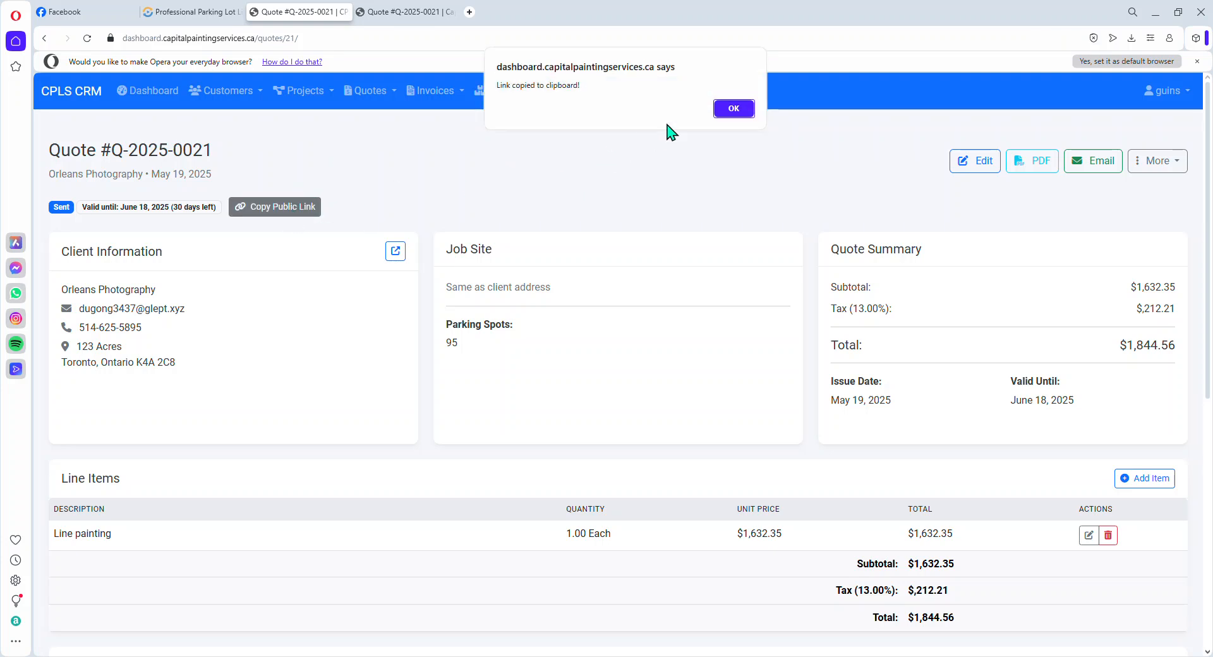
click(733, 109)
click(402, 12)
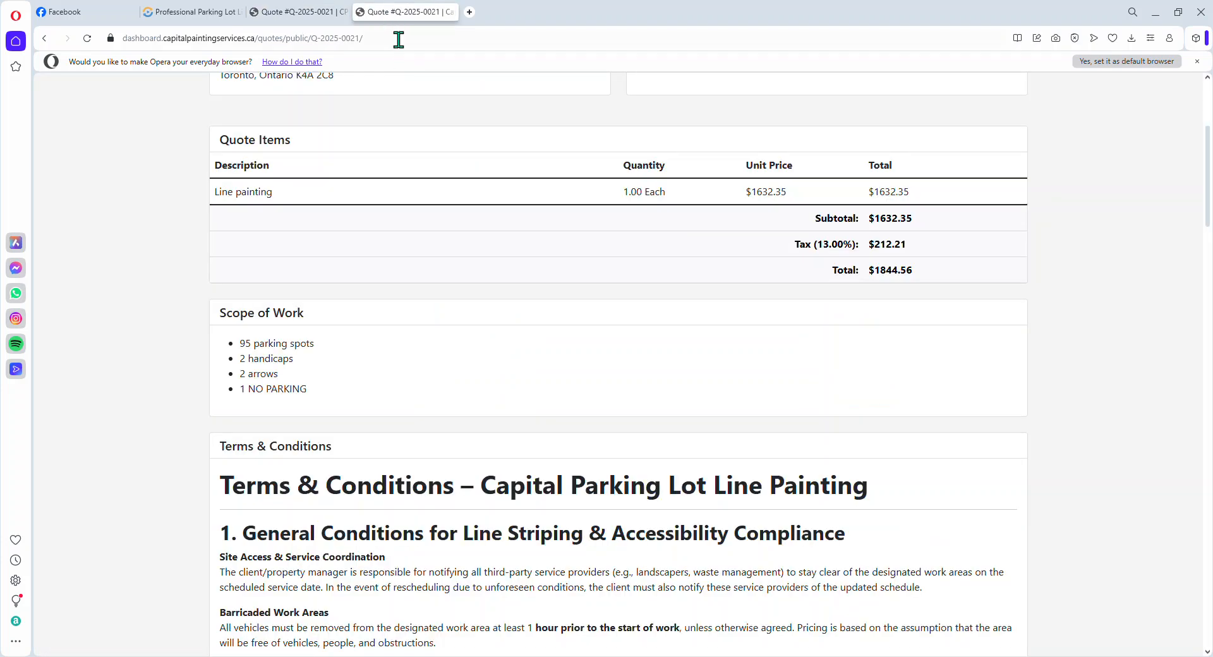
click(399, 37)
key(Return)
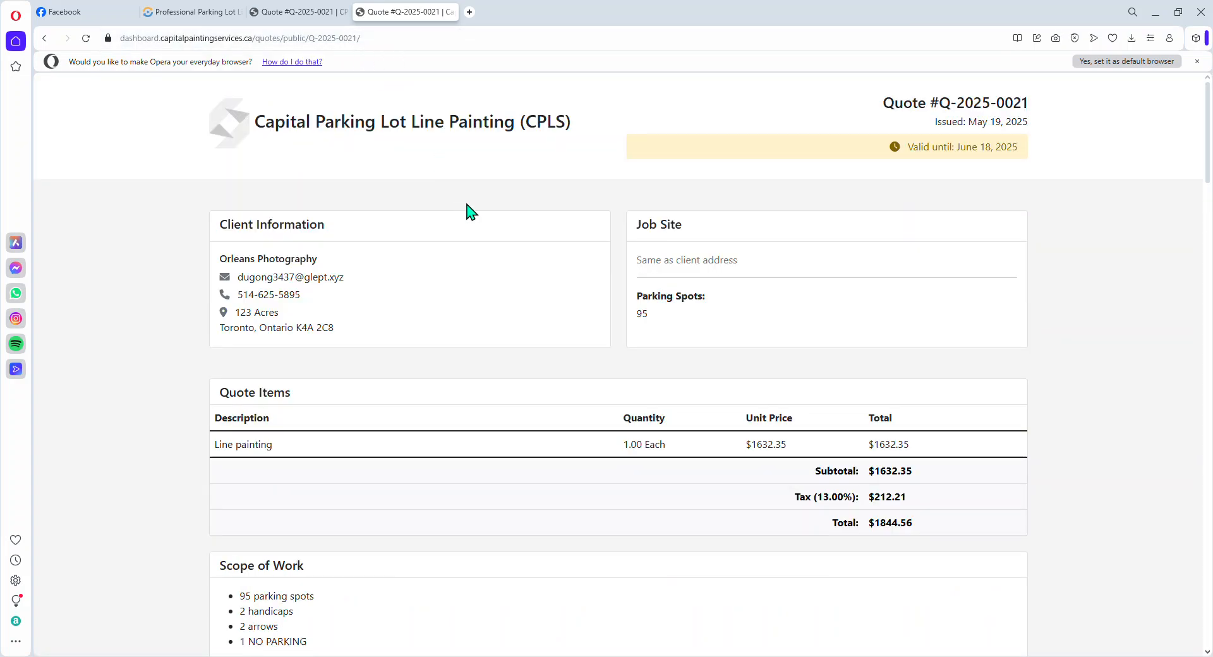
- Read through the terms and conditions of the public quote and approve the quote without comments
scroll(468, 208, down, 10)
scroll(423, 293, down, 20)
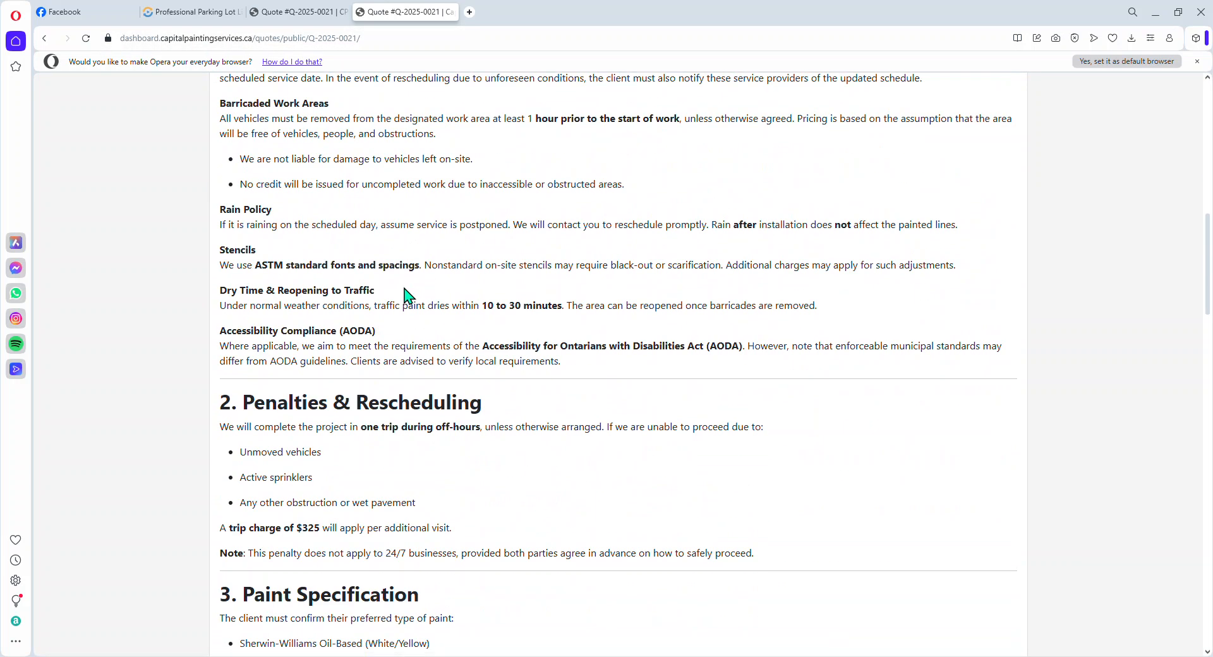
scroll(403, 288, down, 8)
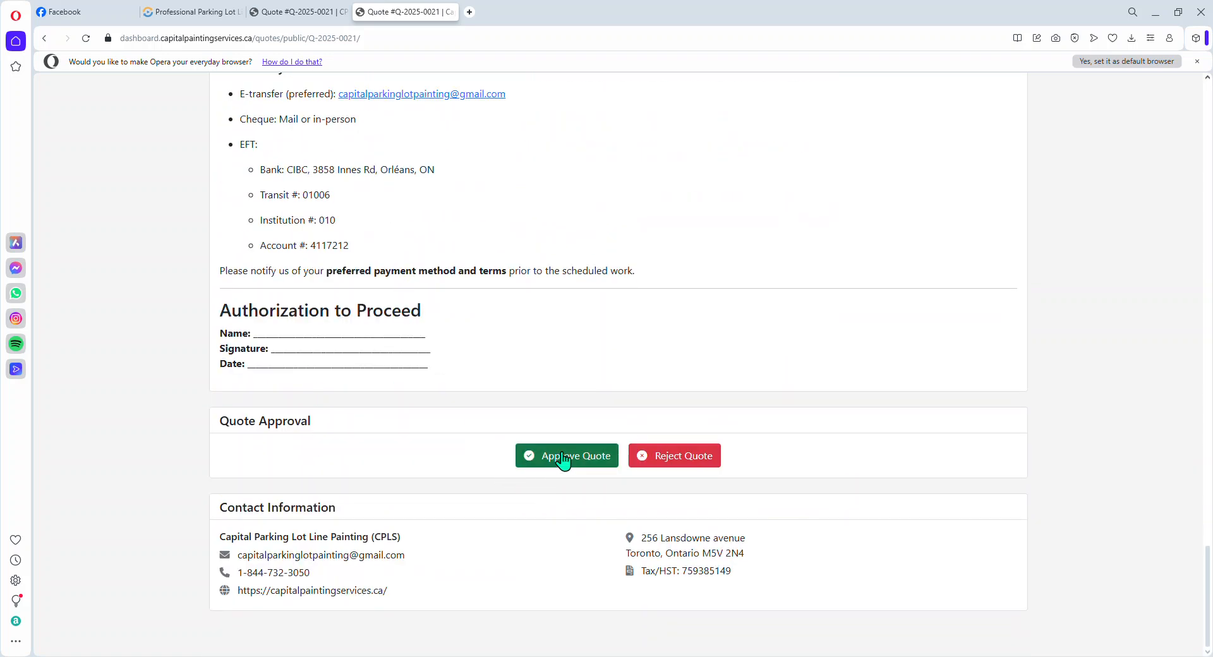
scroll(588, 425, up, 6)
scroll(589, 436, up, 15)
scroll(590, 441, down, 14)
scroll(593, 471, down, 8)
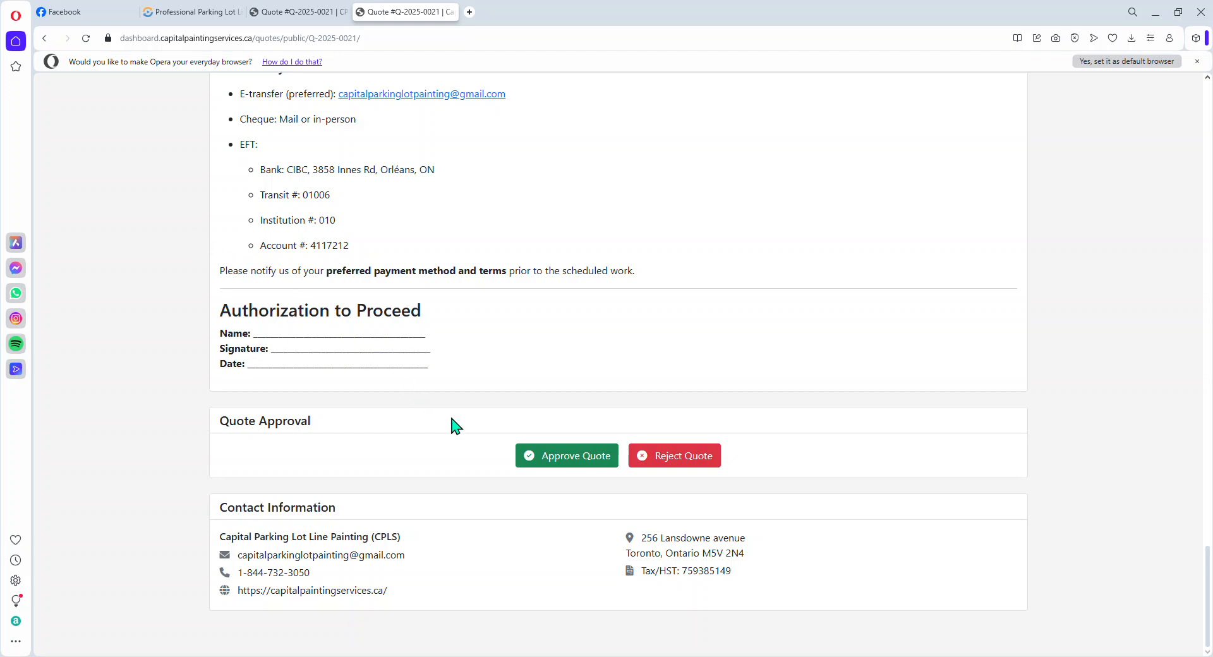
click(575, 456)
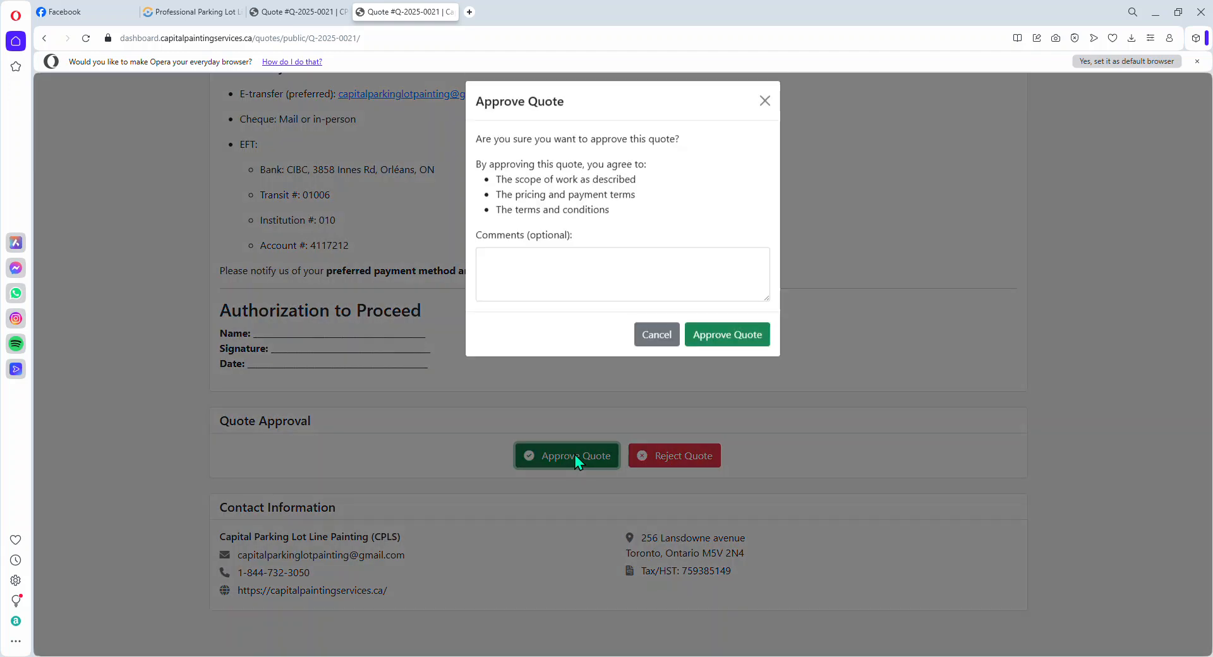
click(739, 348)
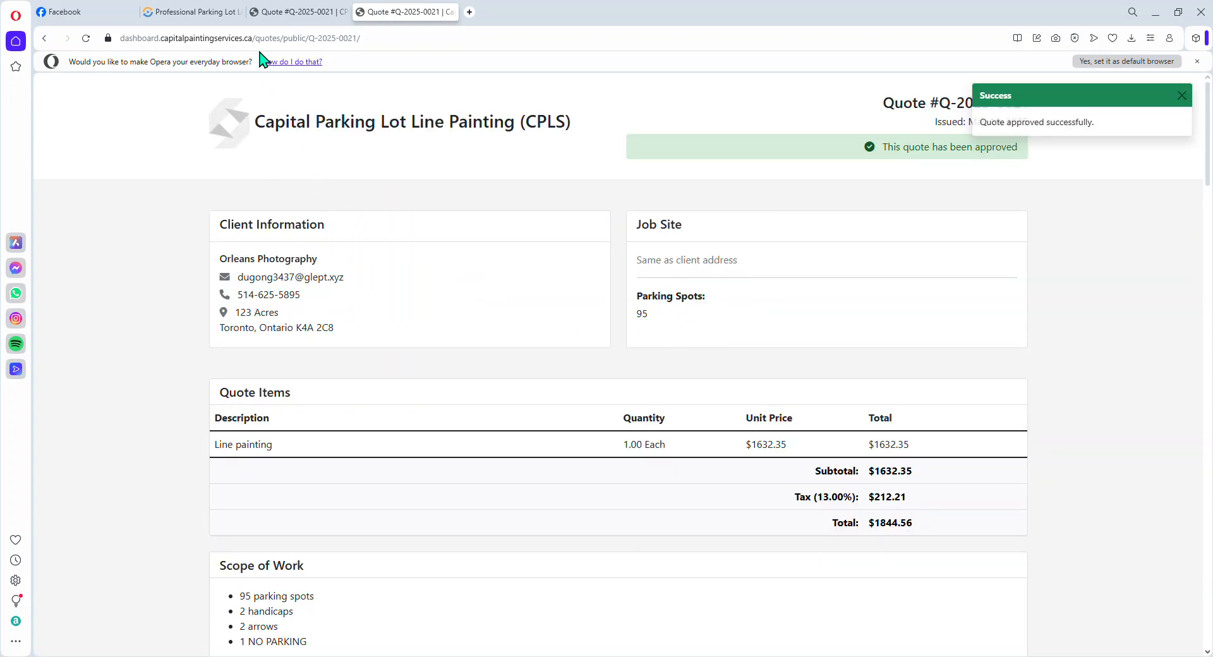
- Return to the CRM and open the list of all quotes to check the status of each quote
click(276, 13)
click(358, 96)
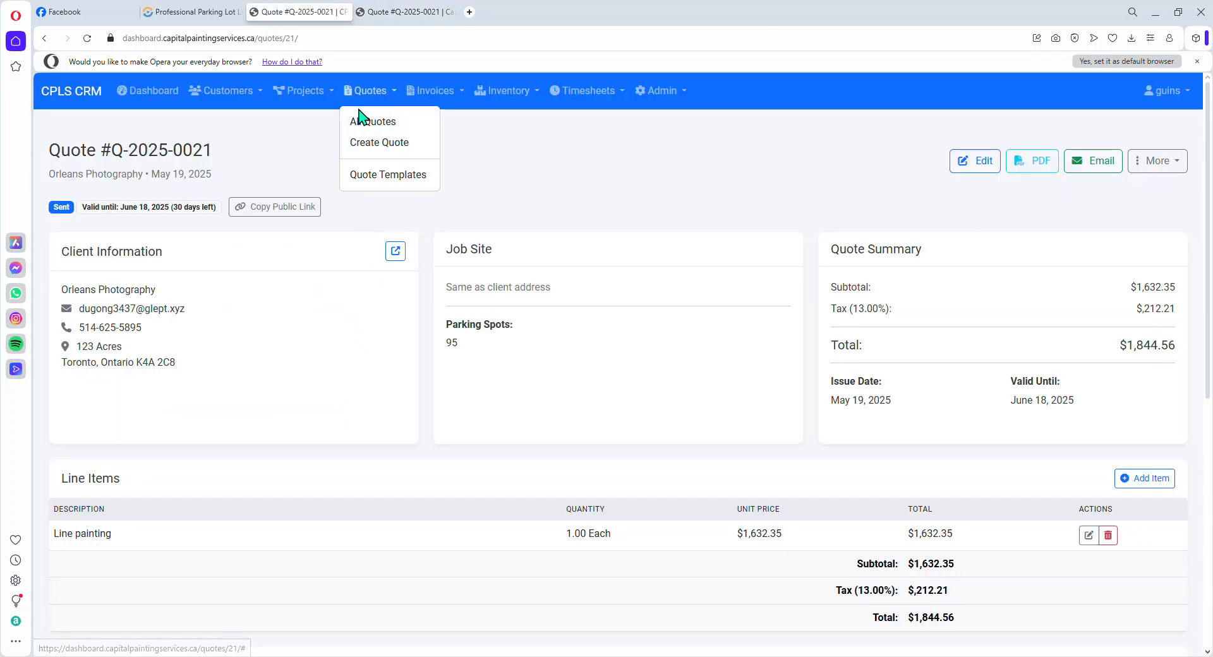
click(361, 121)
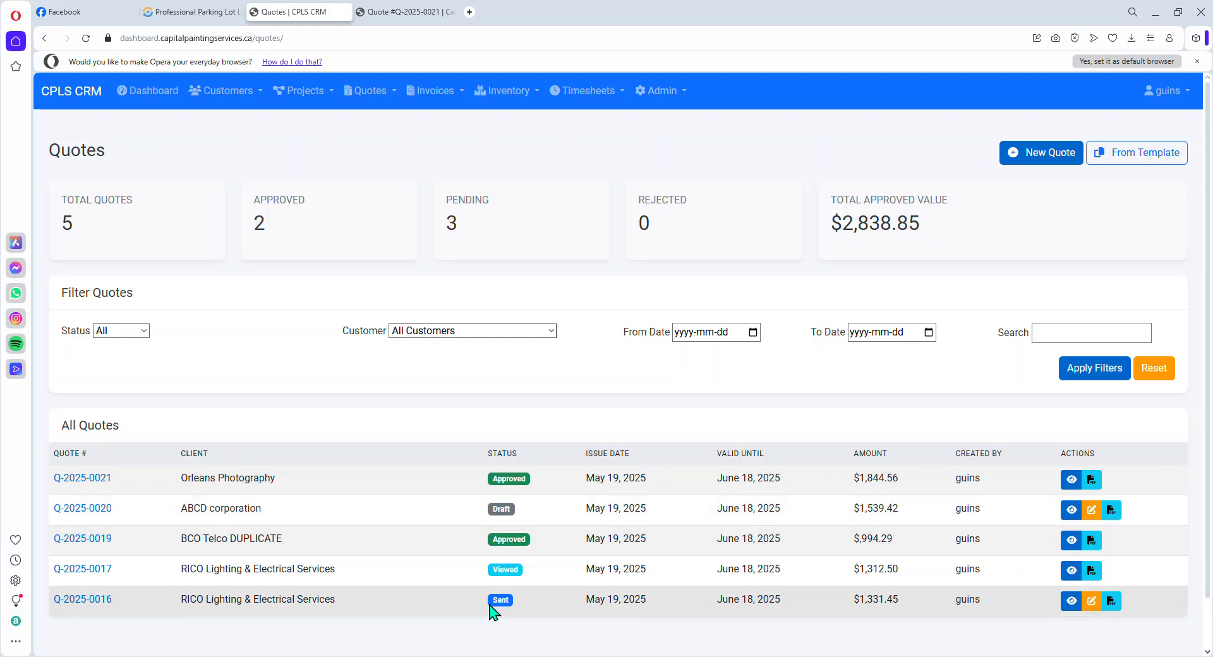
scroll(404, 518, down, 1)
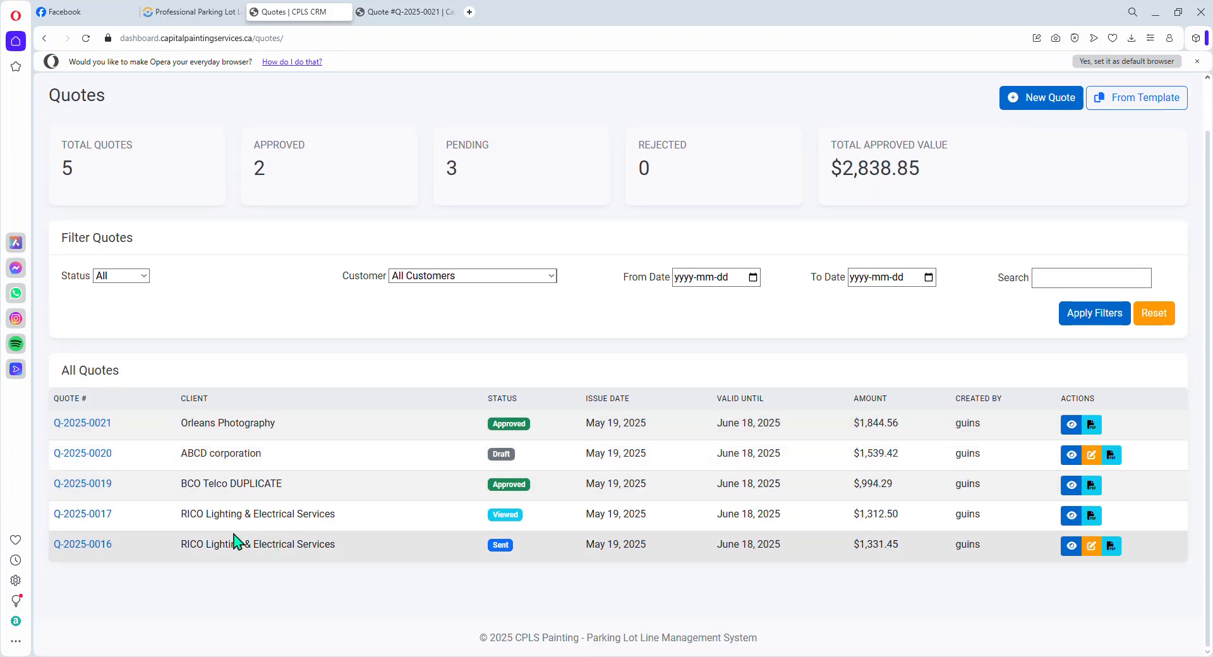
- Review the status of the two RICO Lighting & Electrical Services quotes in the list of all quotes
drag(186, 515, 347, 527)
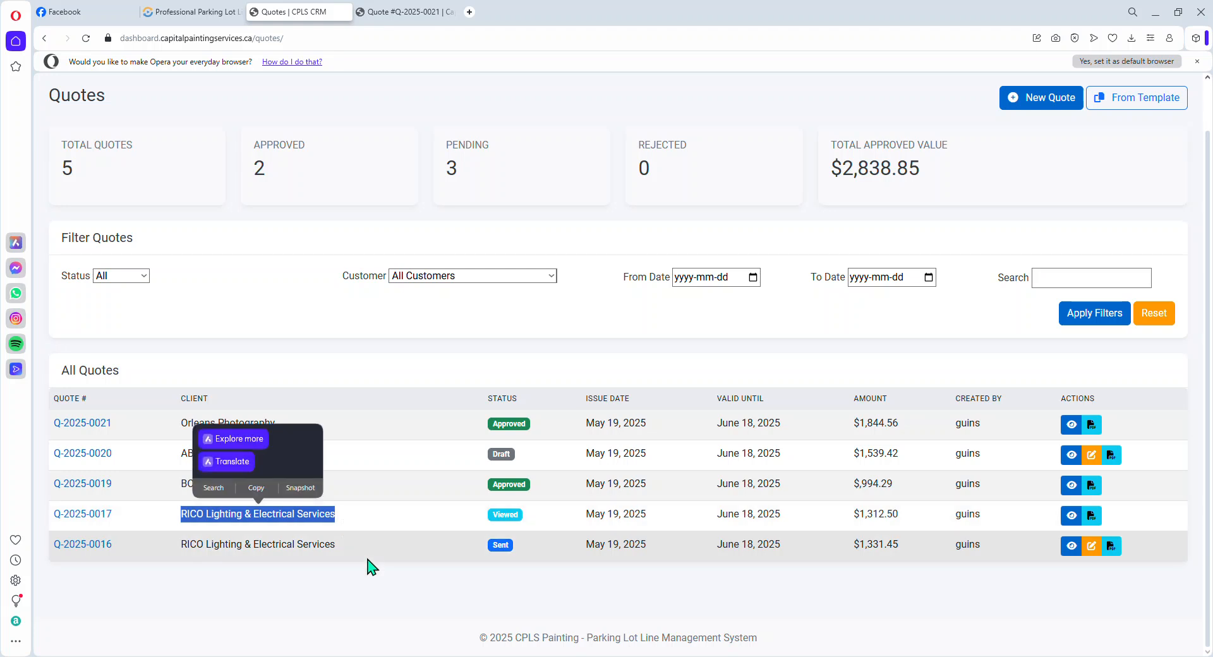
click(368, 593)
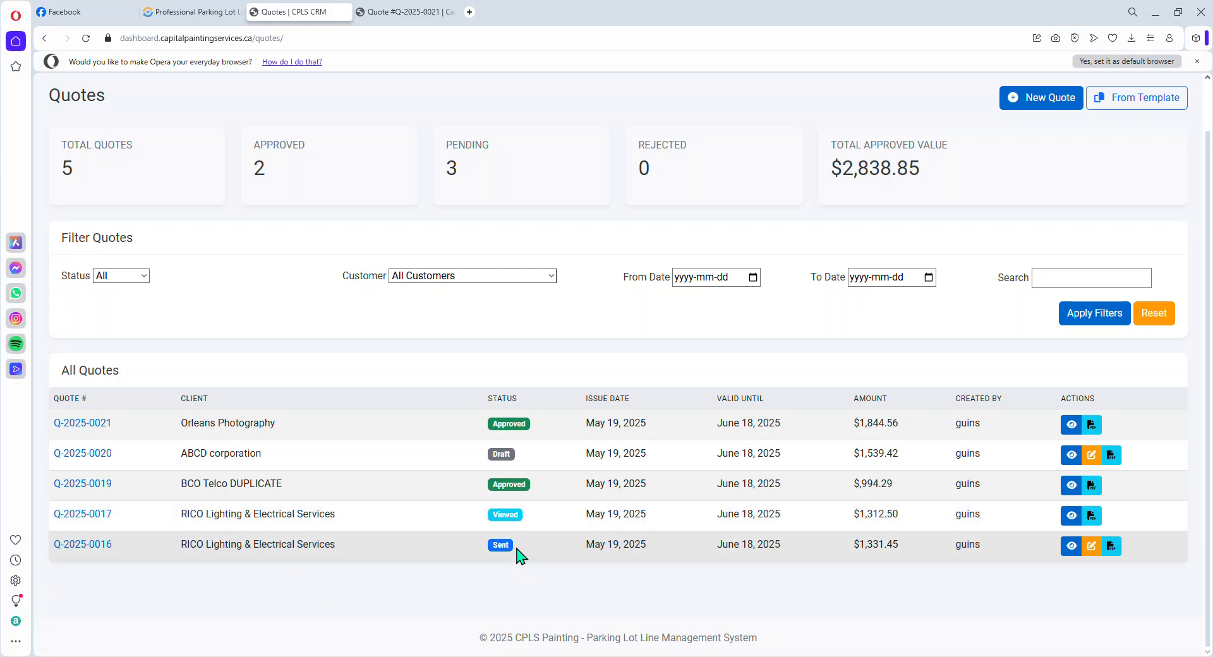
scroll(442, 521, up, 1)
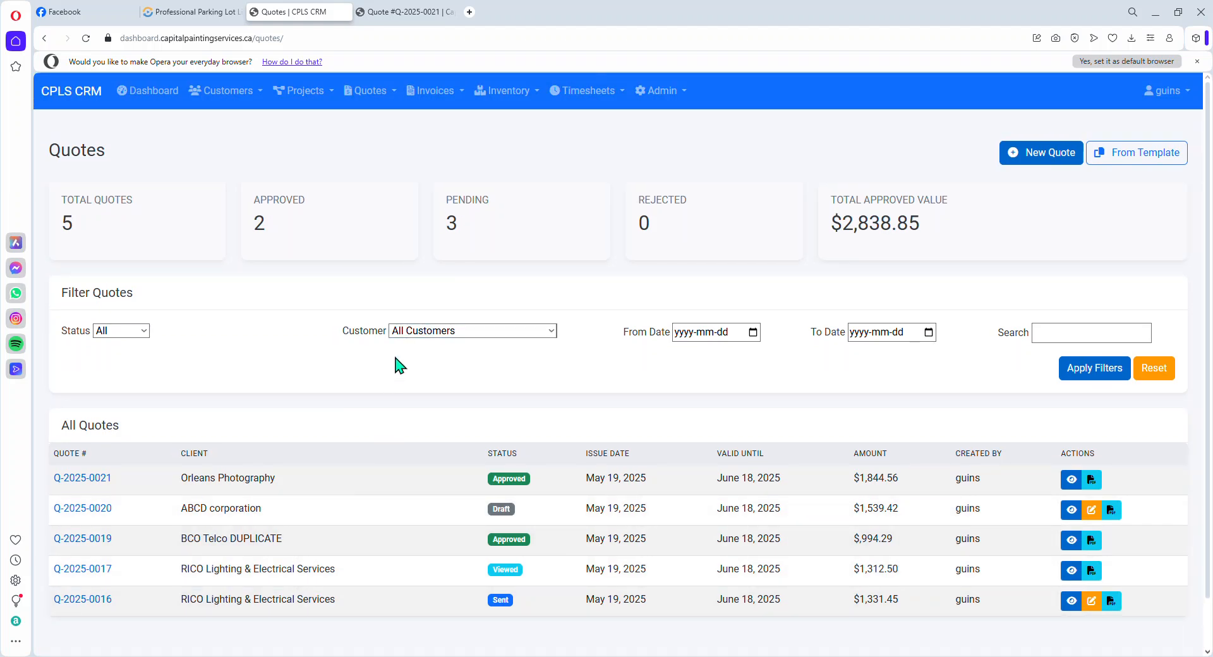
- Open the form for adding a customer and look through all of its sections
click(226, 90)
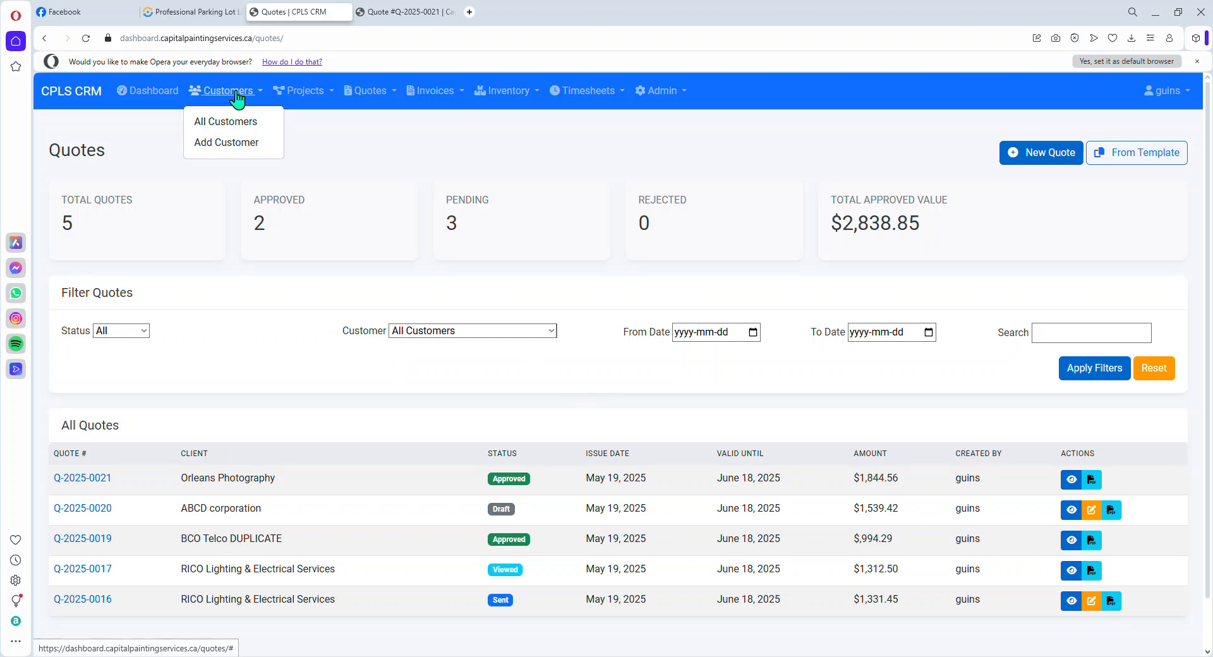
click(226, 143)
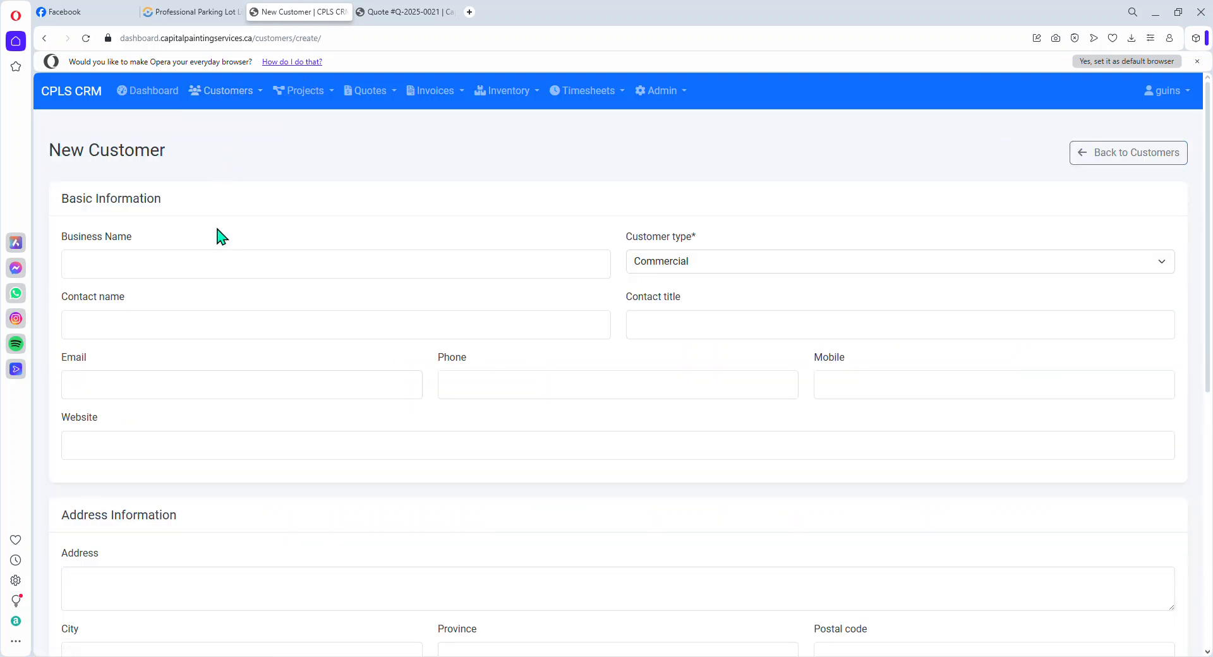
scroll(187, 600, down, 2)
scroll(188, 597, up, 2)
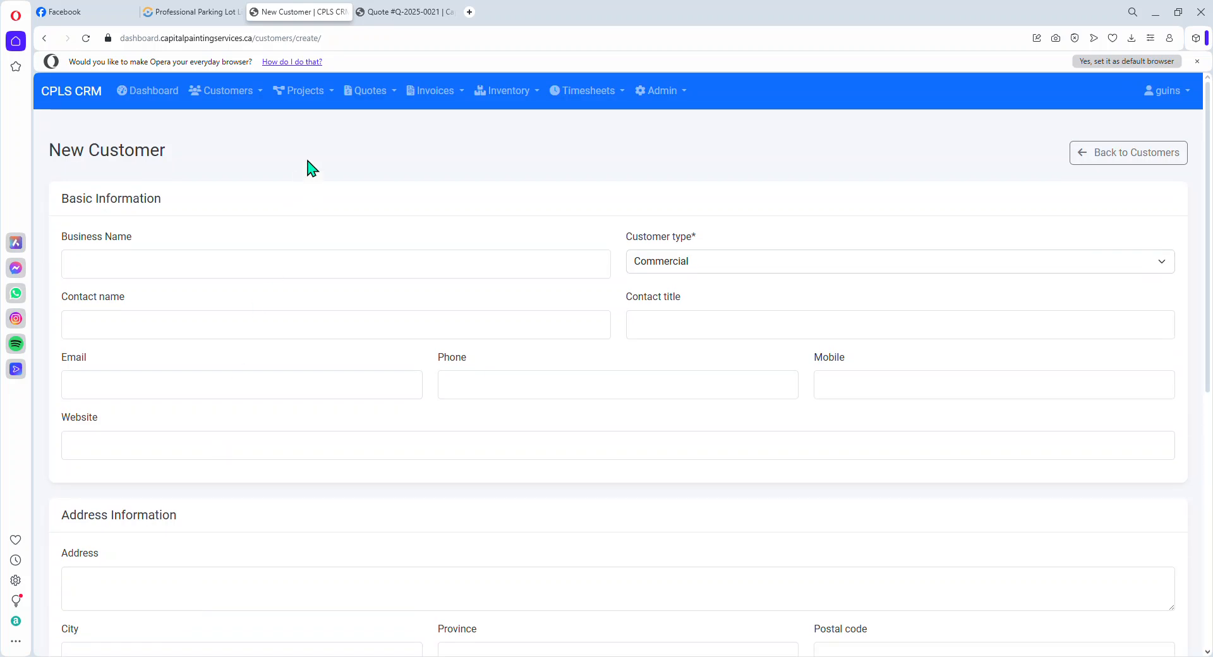
click(393, 95)
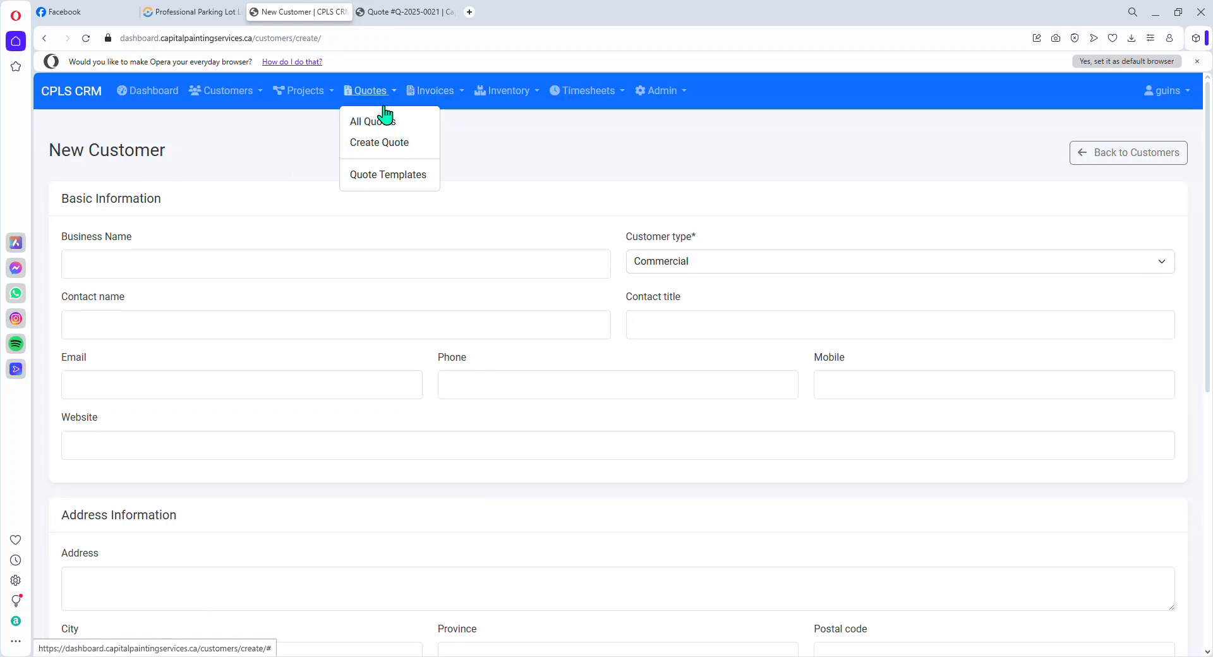
click(287, 180)
scroll(279, 379, down, 2)
scroll(278, 385, down, 5)
scroll(279, 389, up, 7)
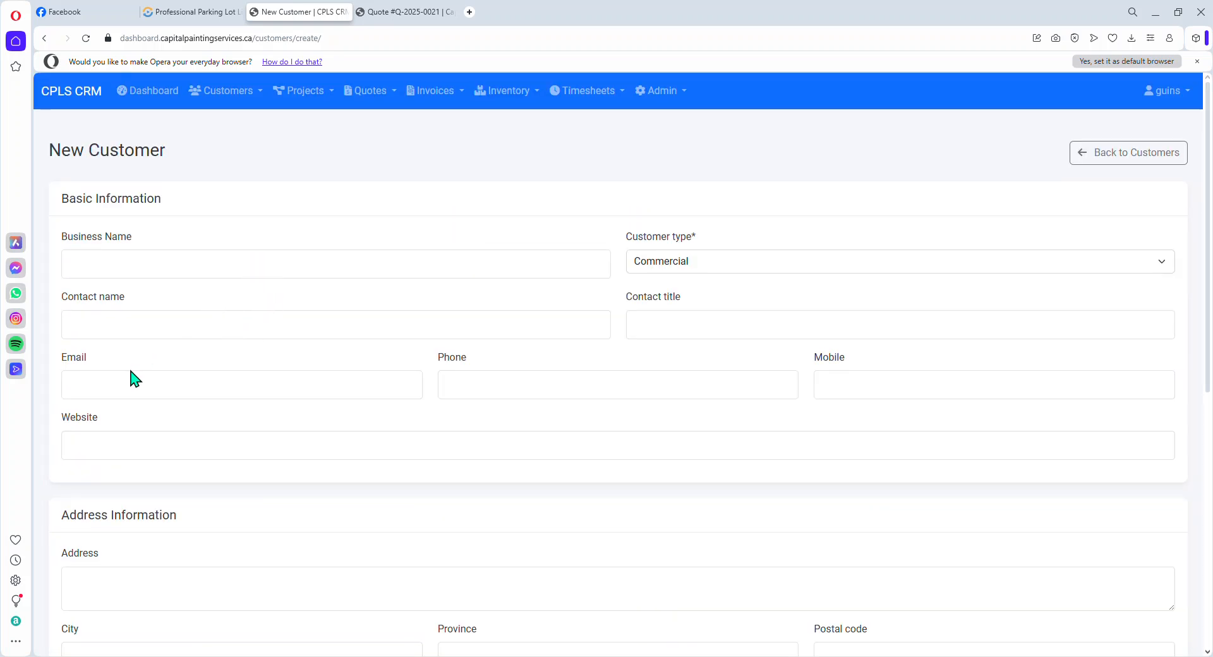
- Examine the e-mail, phone, contact name and business name fields of the new customer form
click(130, 376)
click(503, 385)
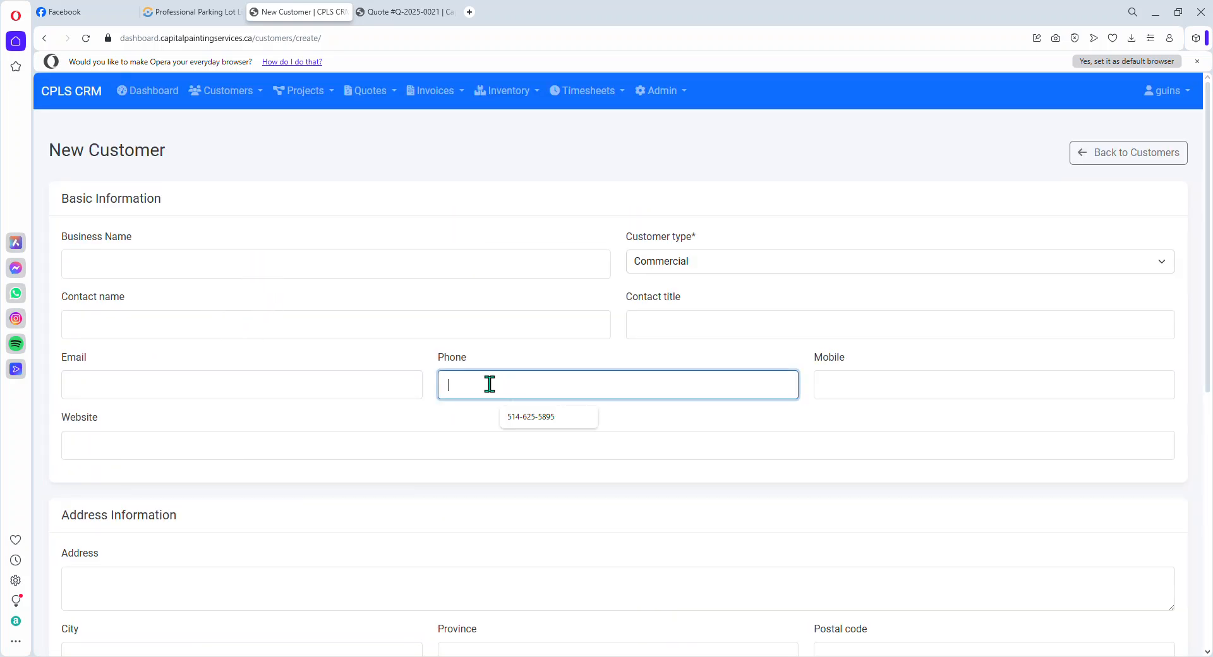
click(222, 322)
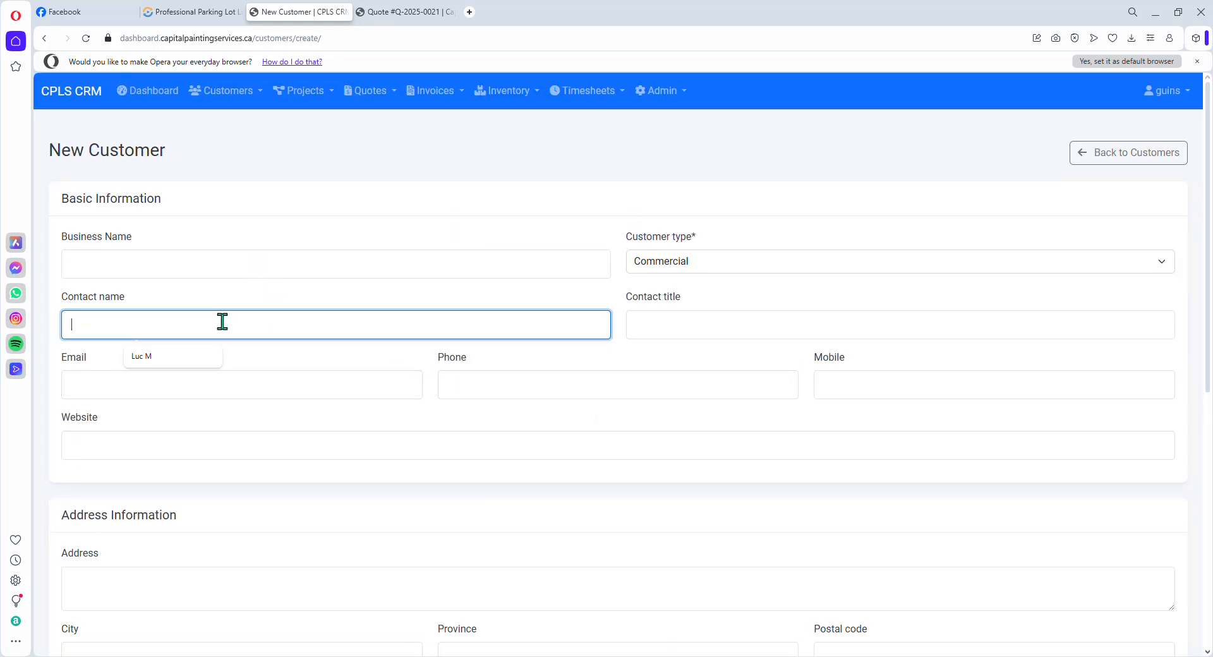
click(206, 246)
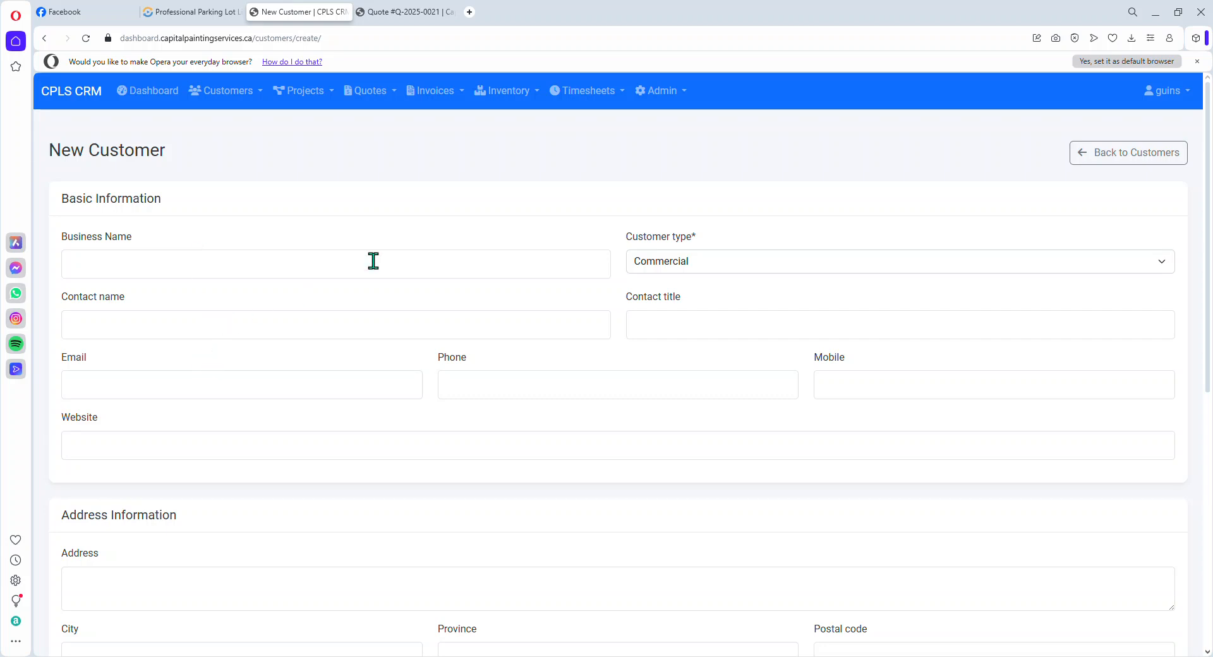
click(382, 96)
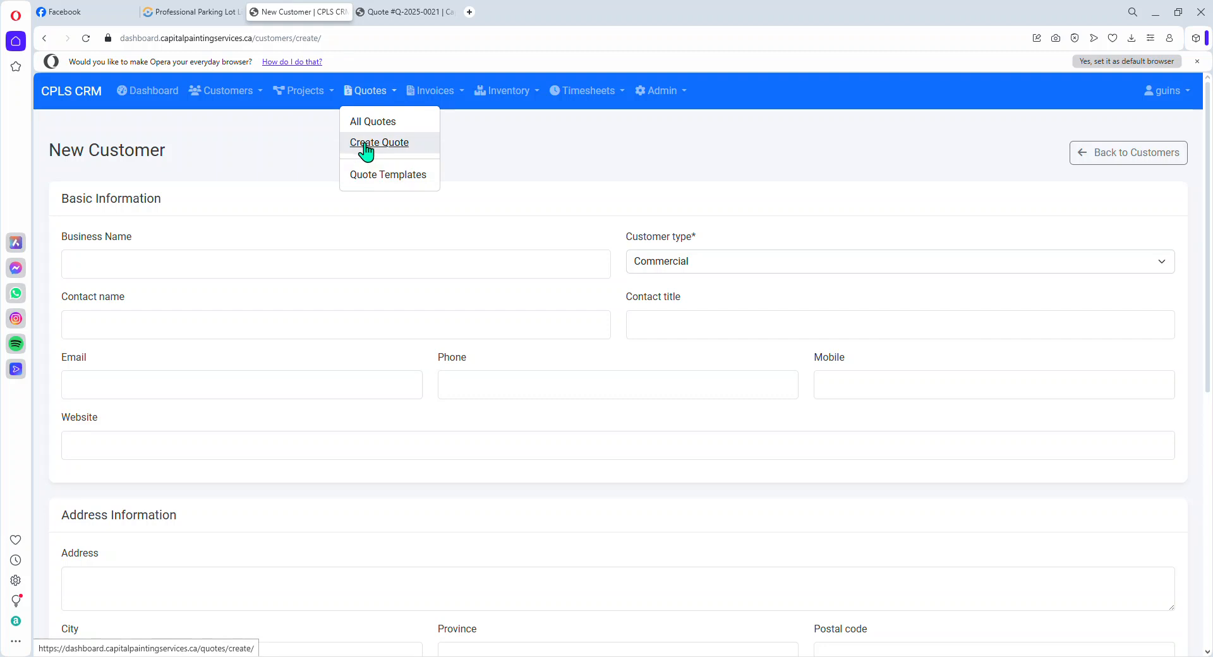
click(178, 267)
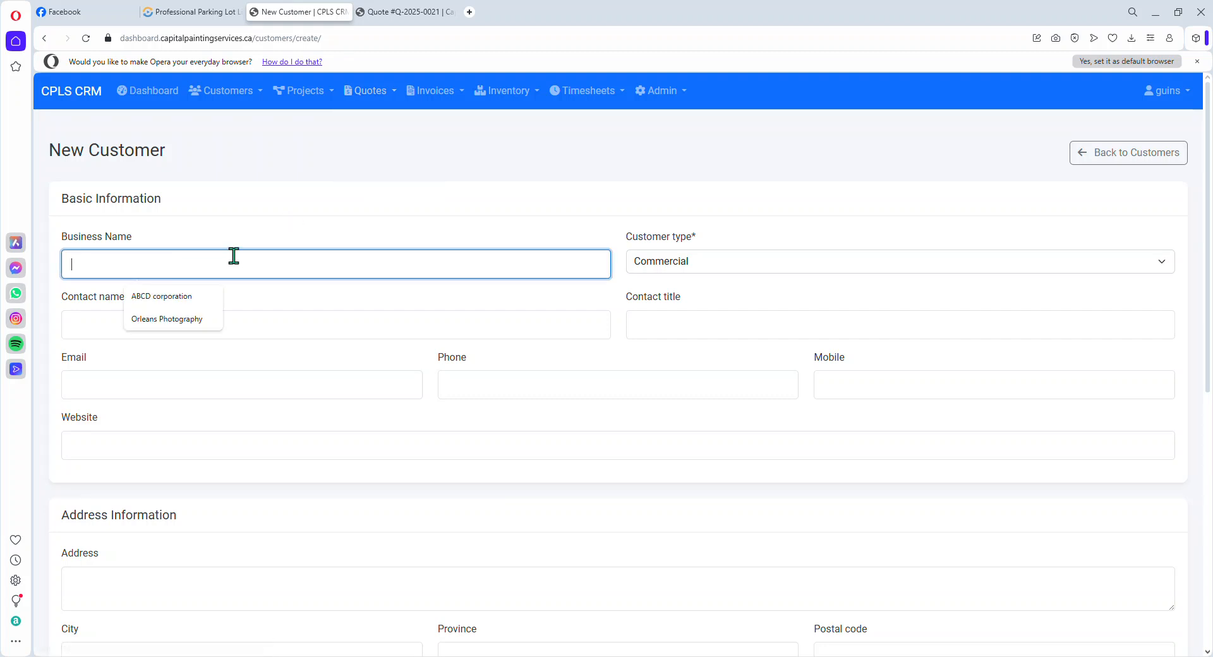
- Start a new quote and choose Marshall Toronto as its customer
click(387, 93)
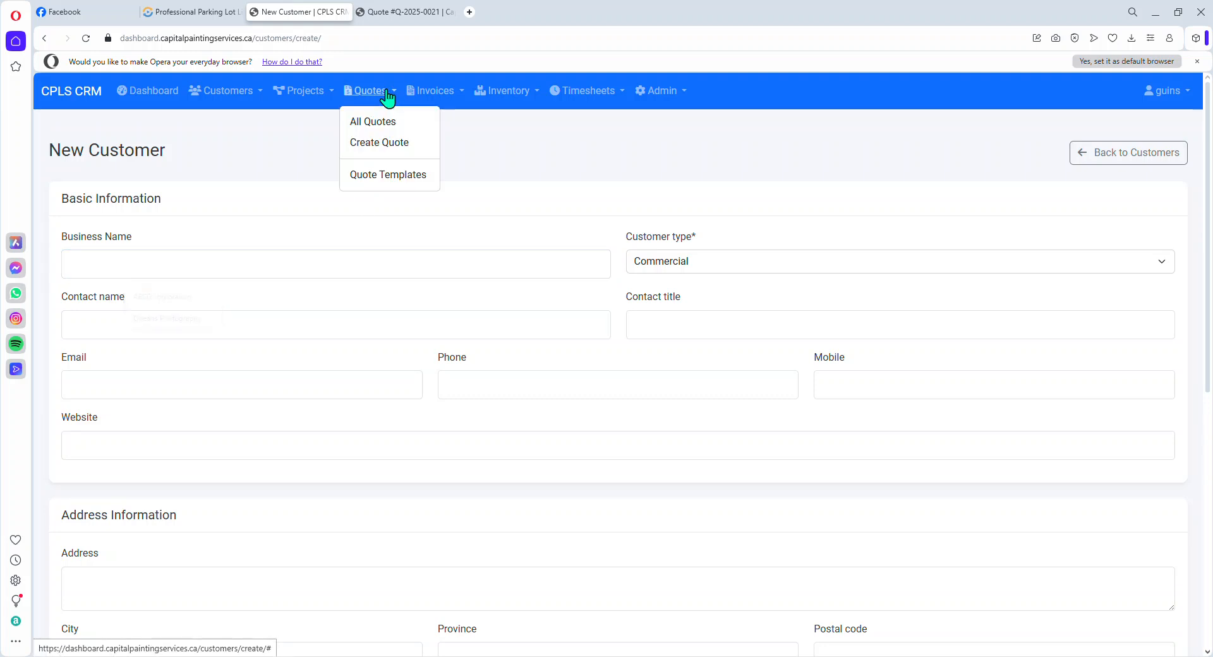
click(376, 143)
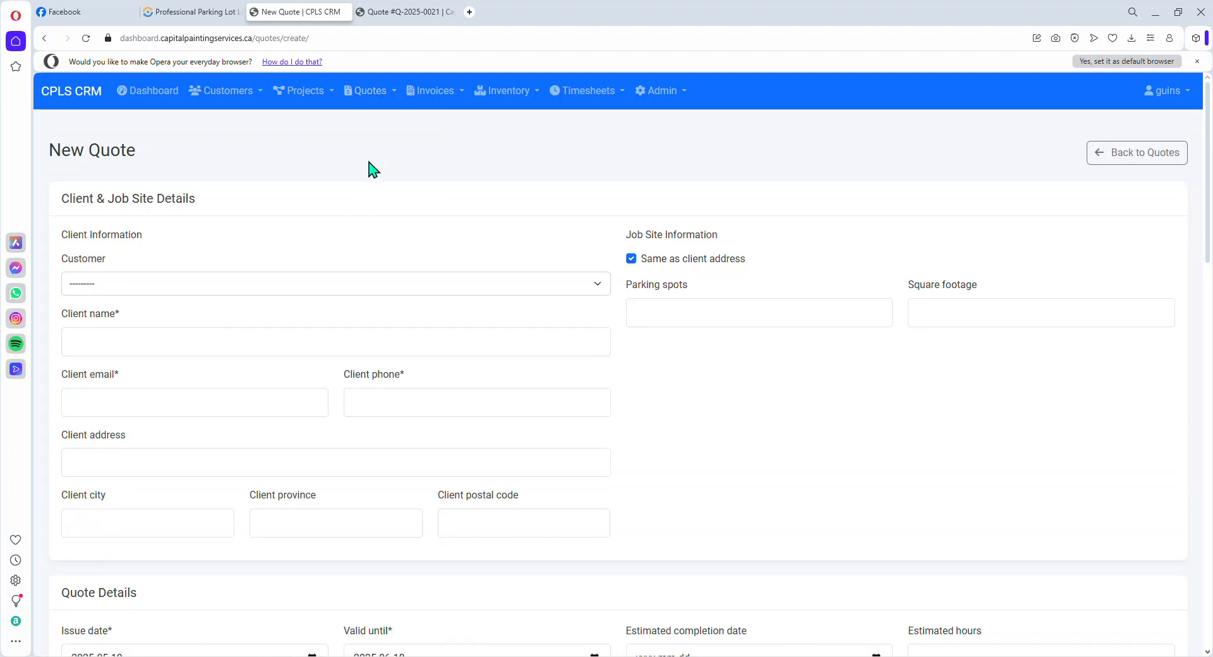
click(318, 283)
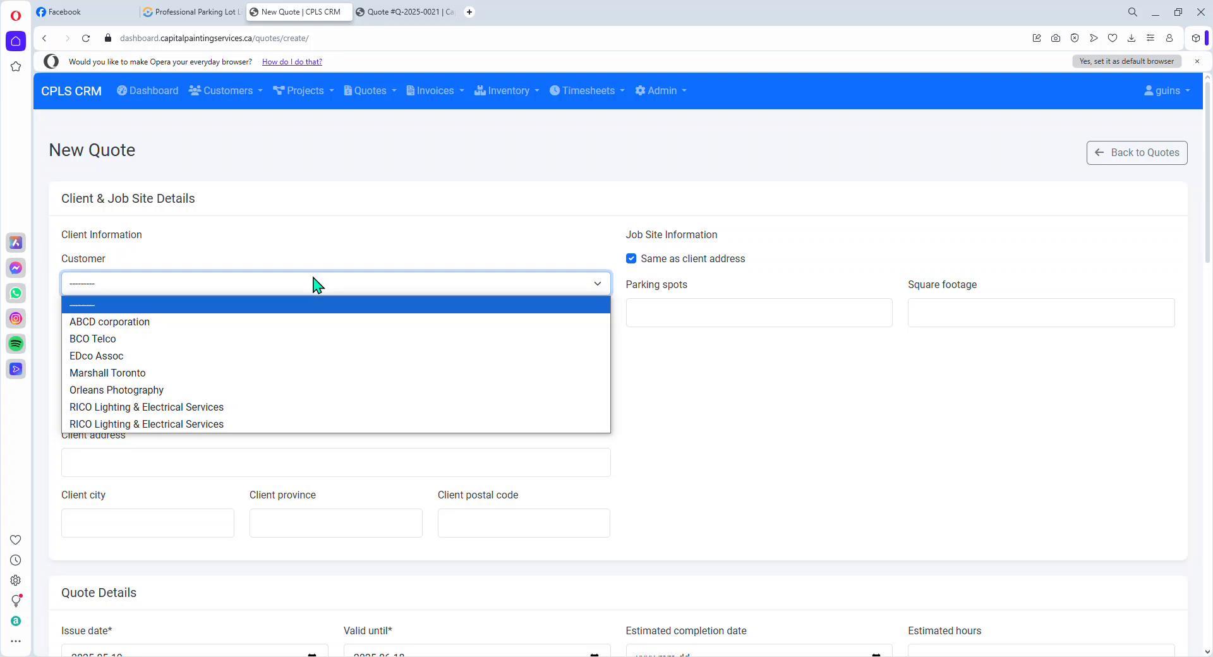
click(302, 380)
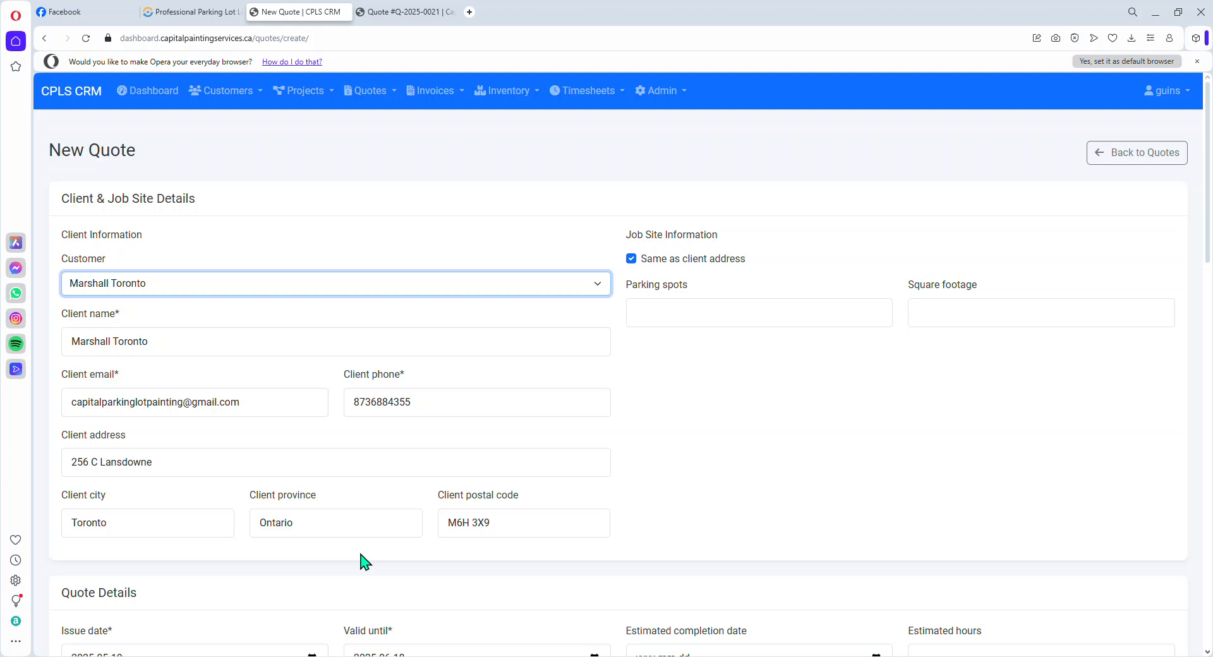
- Examine the new quote's details, its line item's description, quantity and unit price fields, and the terms preview
scroll(322, 512, down, 7)
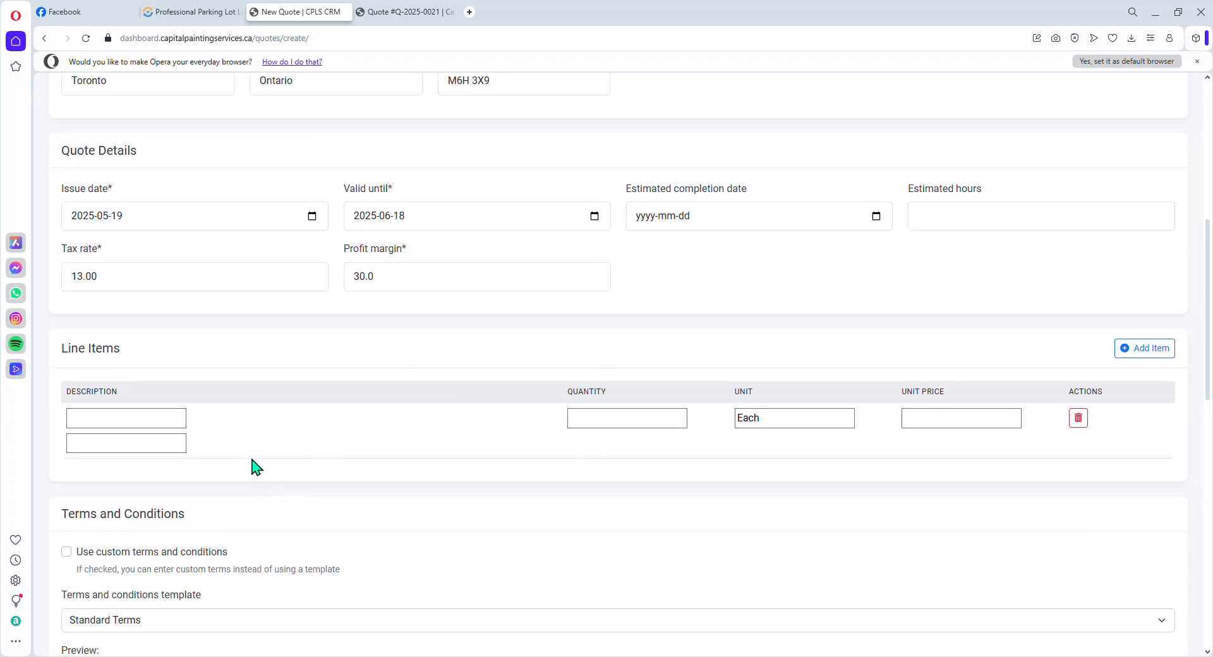
click(125, 420)
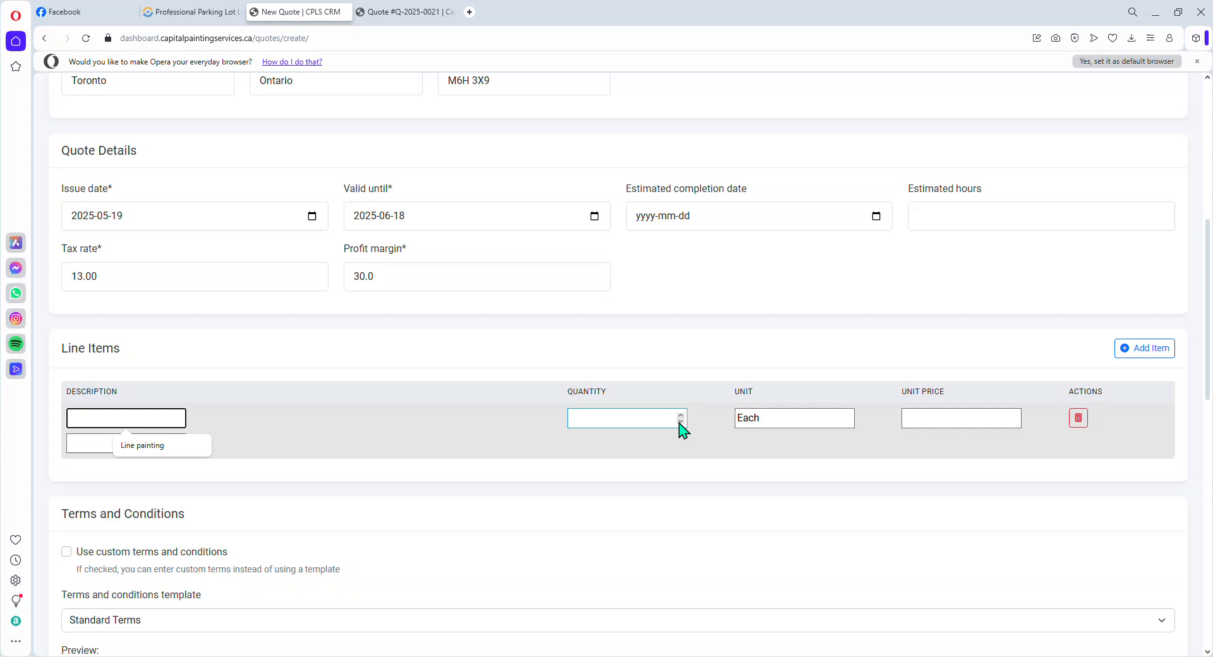
click(624, 420)
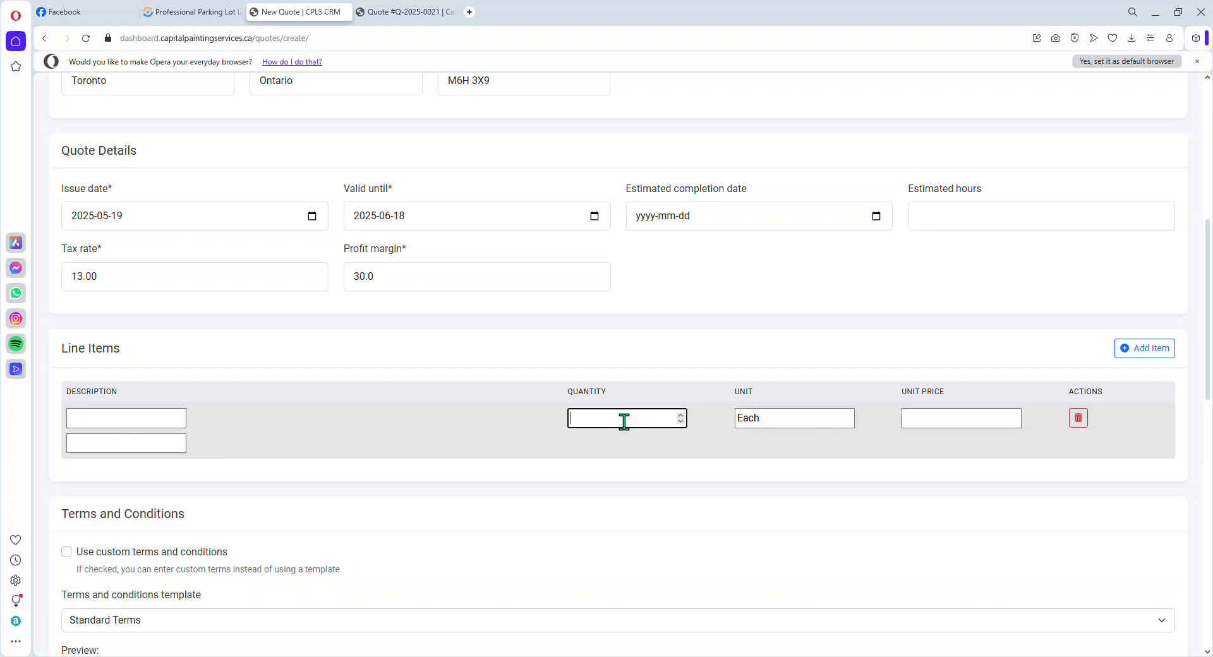
click(923, 417)
scroll(390, 424, down, 5)
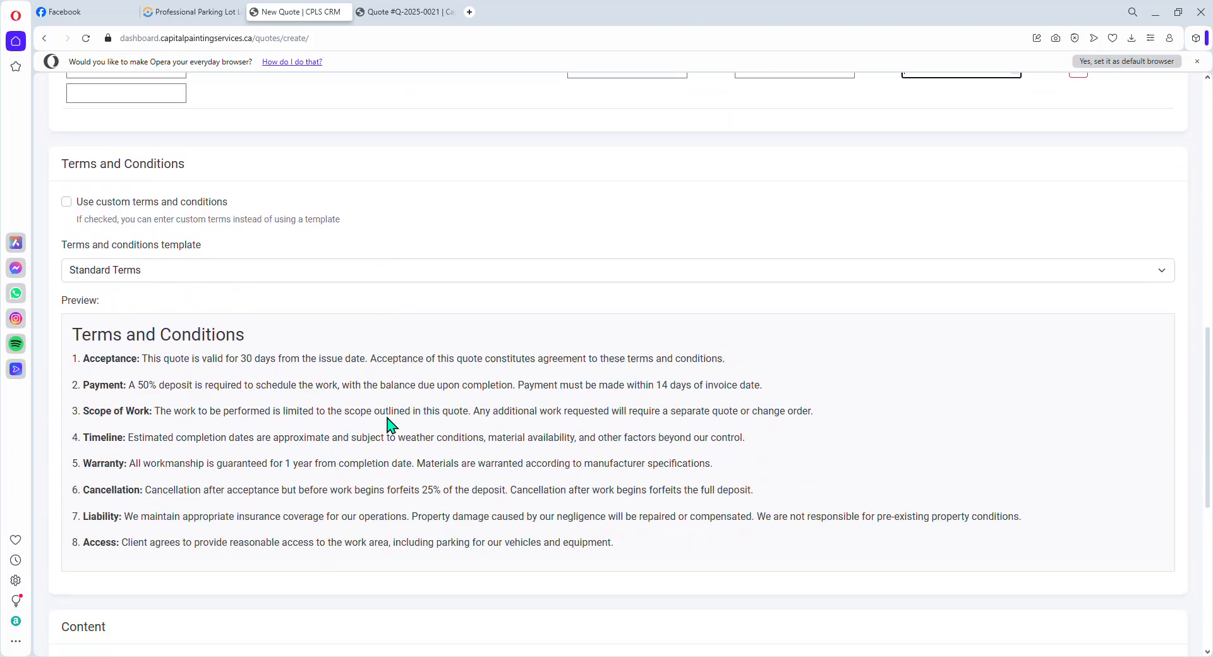
- Enable custom terms and conditions for the new quote and place the cursor in its scope of work editor
click(103, 303)
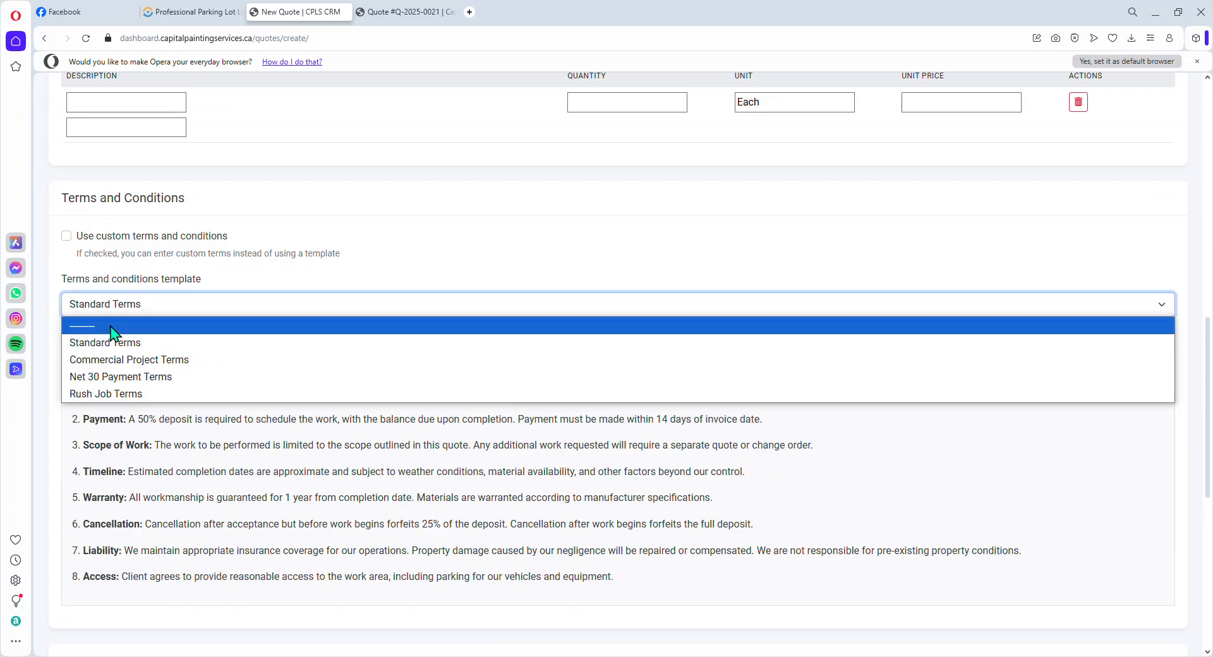
click(77, 240)
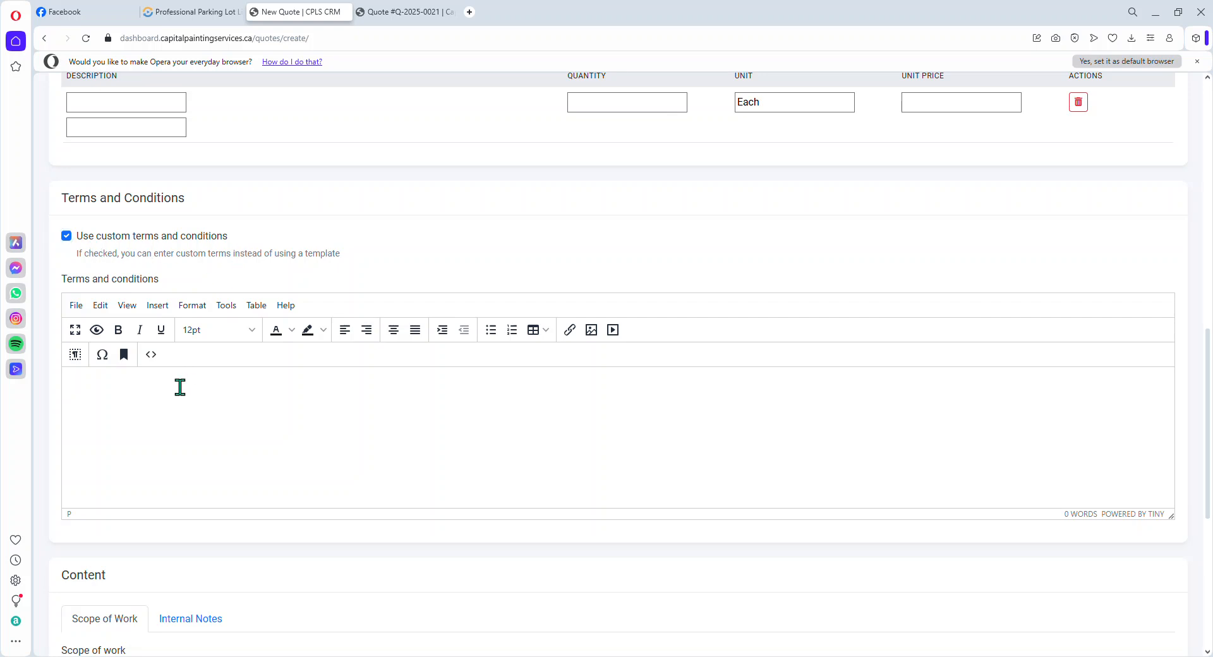
scroll(493, 259, up, 10)
scroll(480, 282, down, 12)
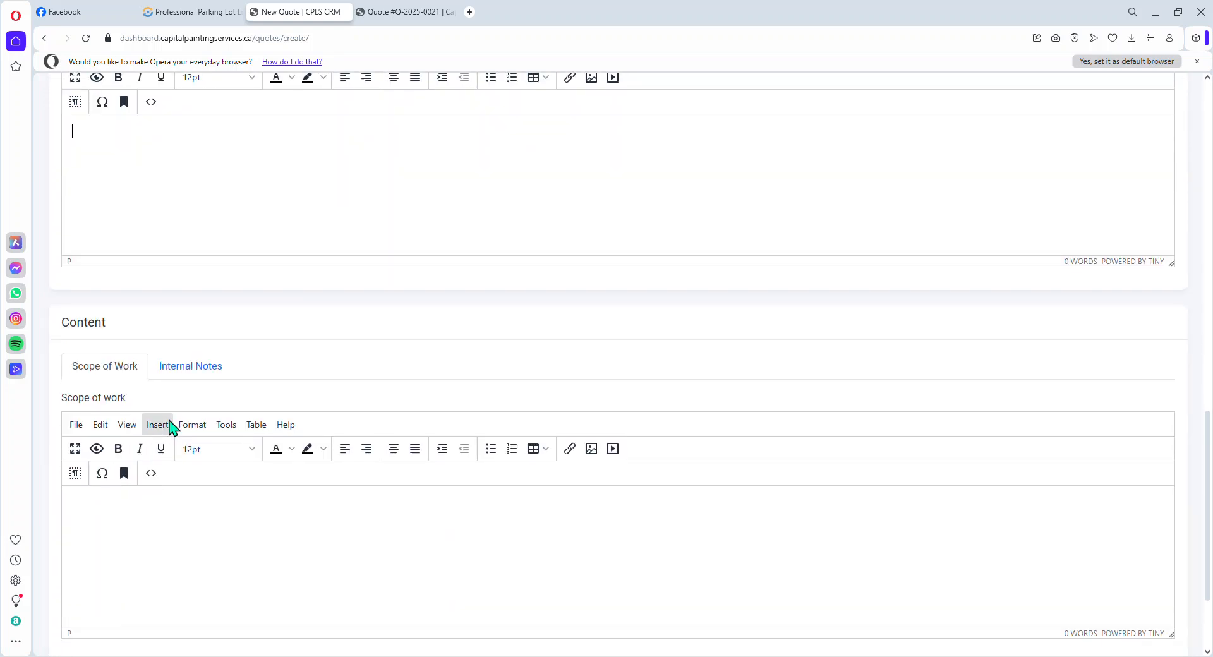
scroll(169, 430, down, 2)
click(122, 398)
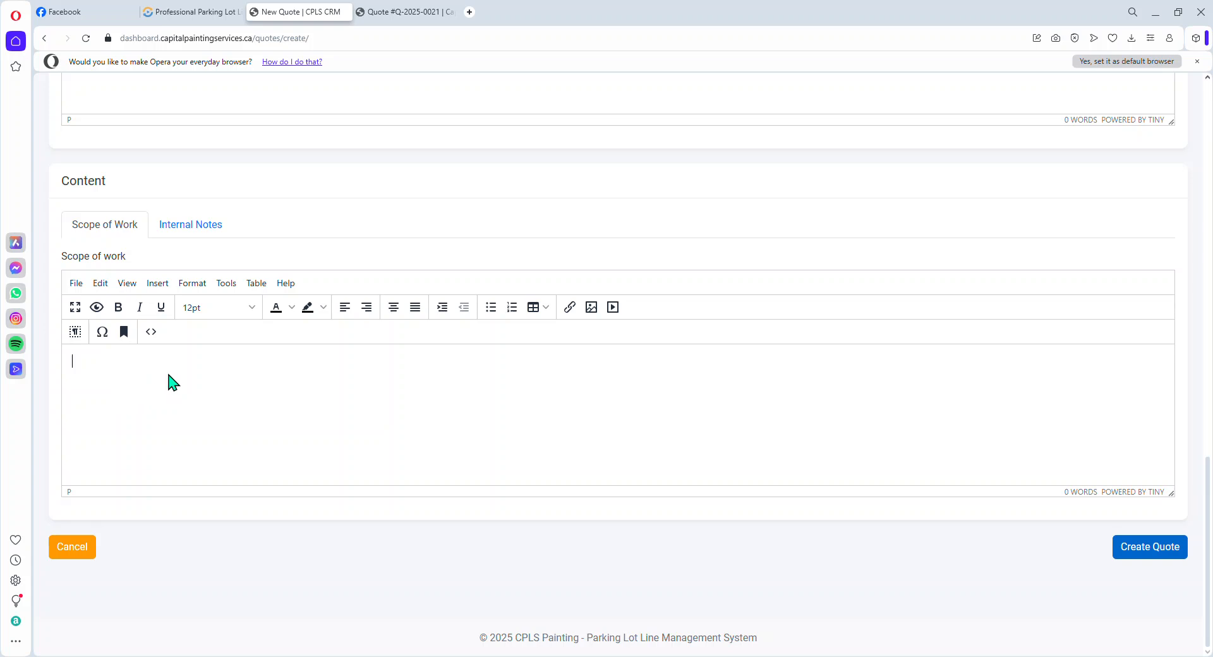
- Set the new quote's line item to a quantity of 1 and a unit price of 862.32
scroll(608, 396, up, 4)
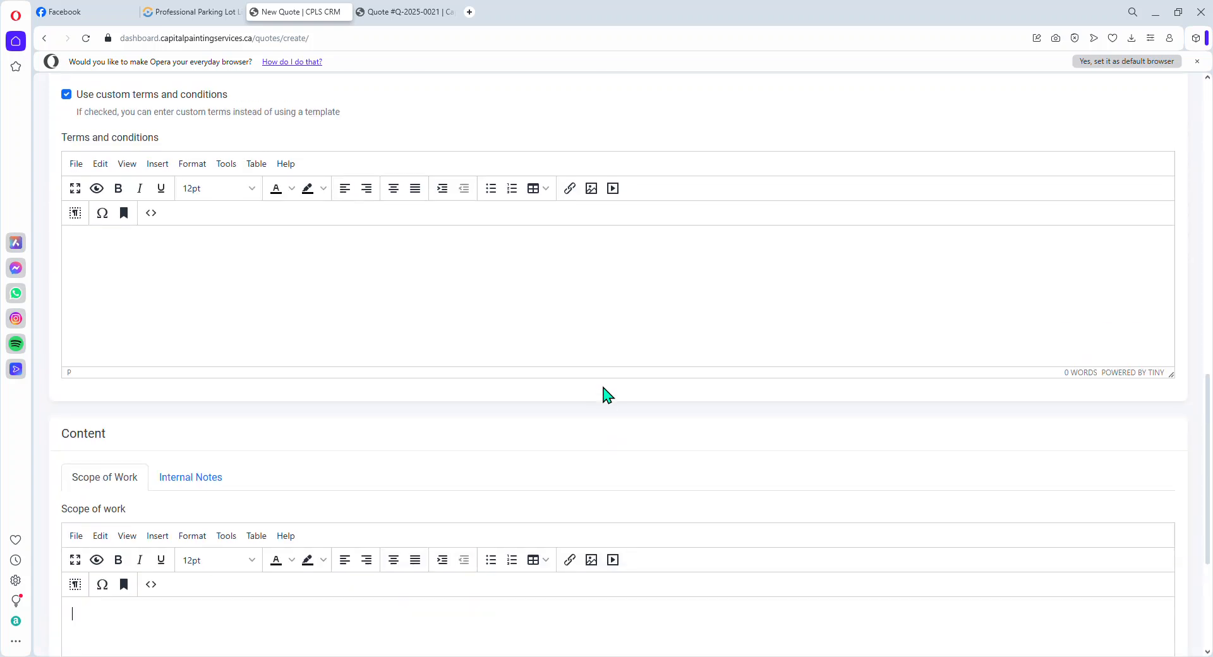
scroll(607, 393, up, 4)
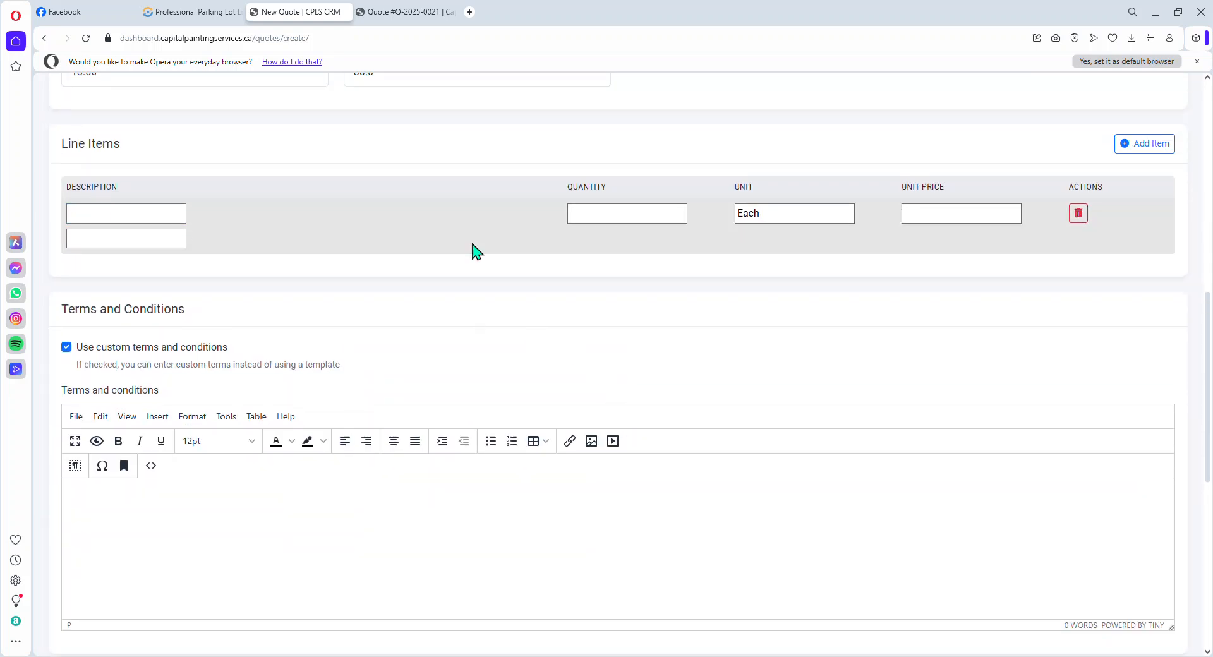
click(623, 219)
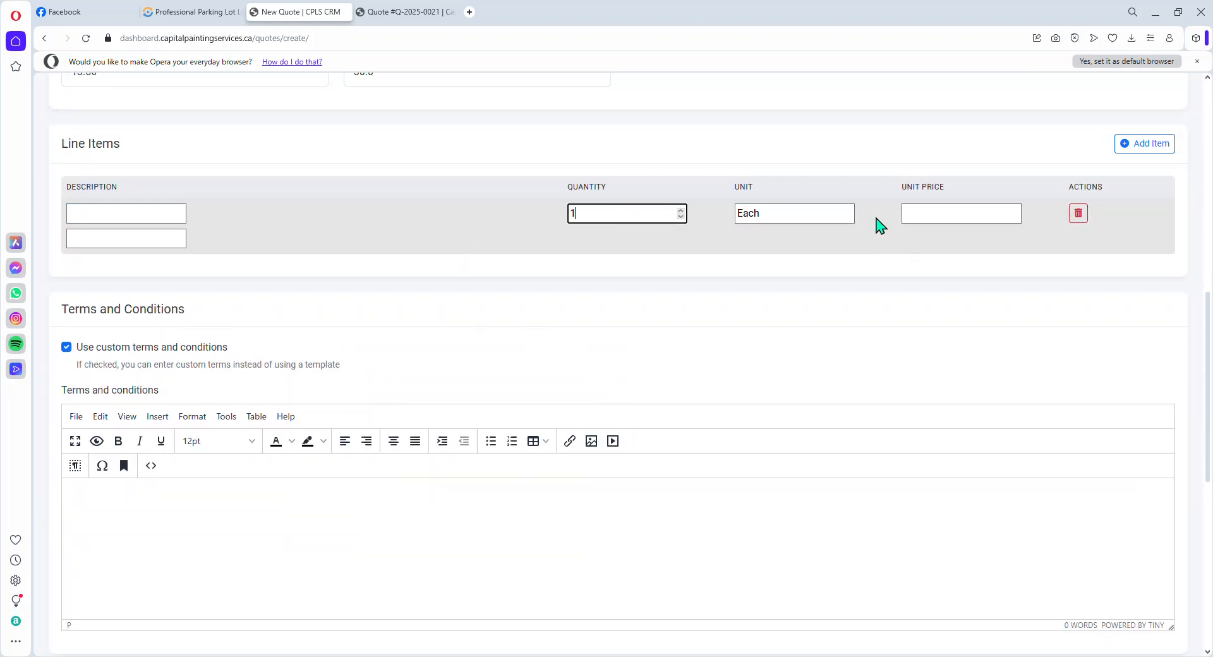
click(942, 223)
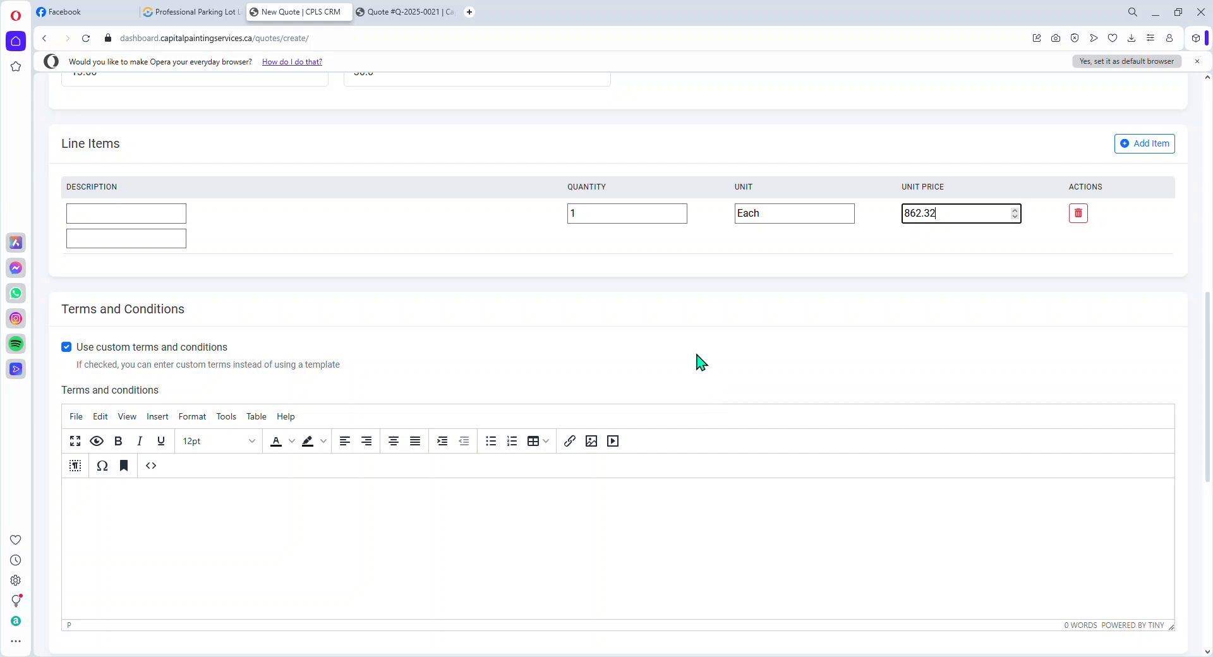
scroll(700, 359, down, 8)
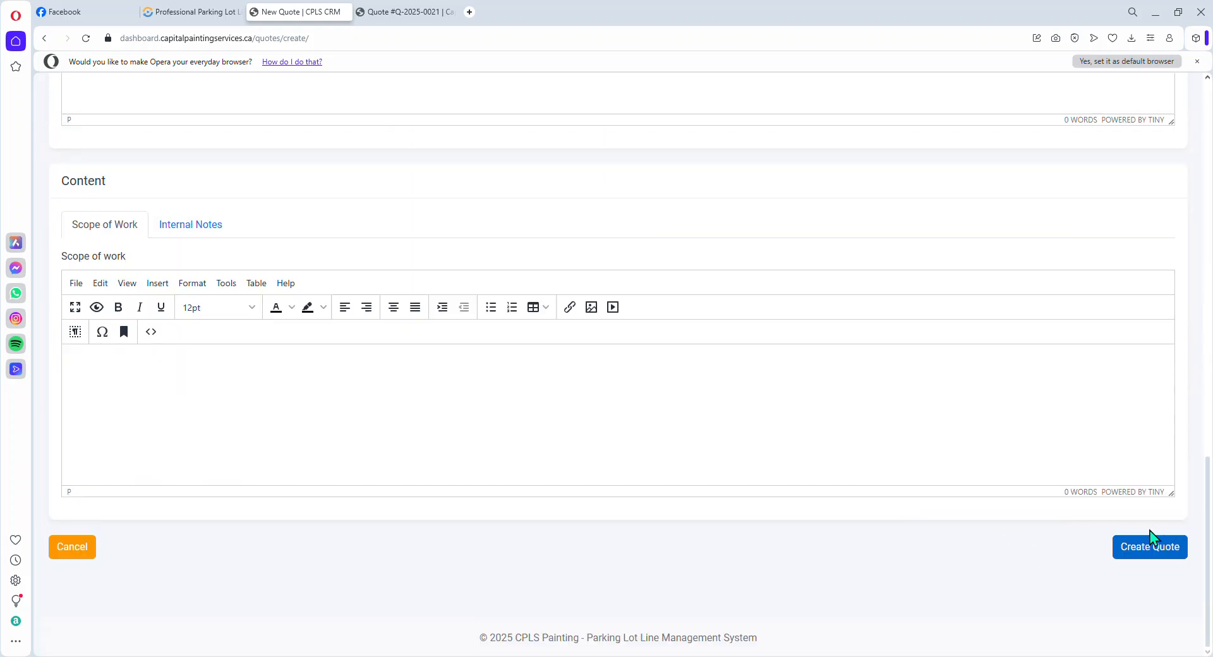
- Leave the new quote unsaved and open the Orleans Photography quote from the quotes list to review its details and recent activities
scroll(666, 517, up, 18)
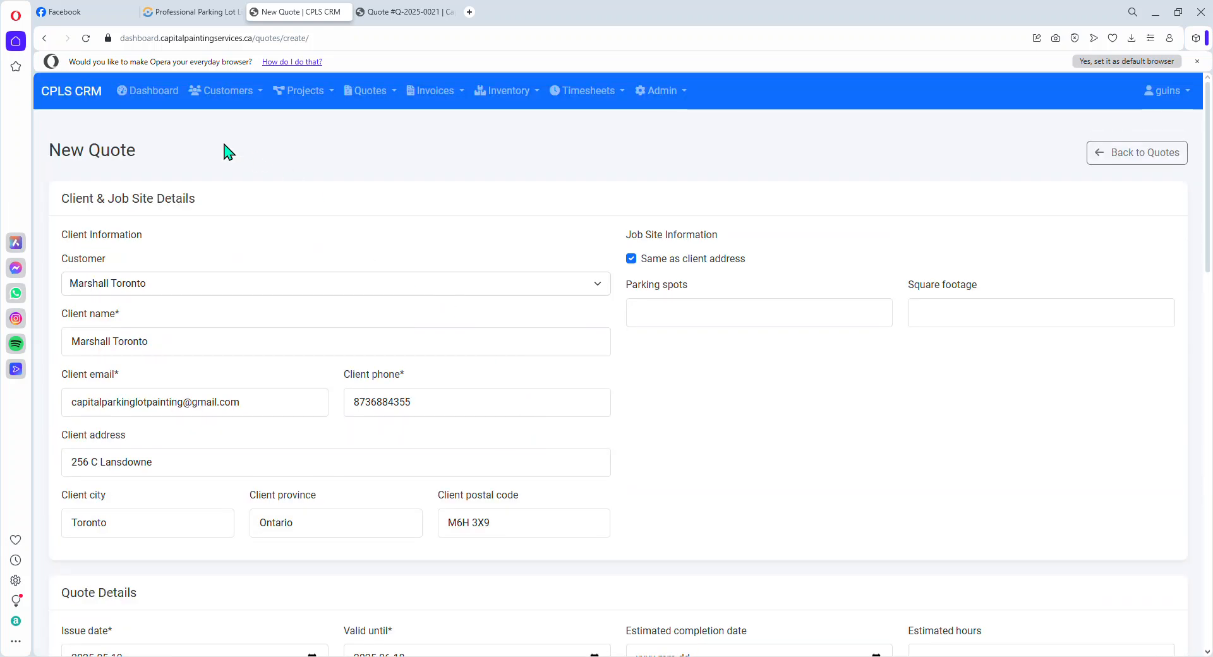
click(370, 95)
click(373, 121)
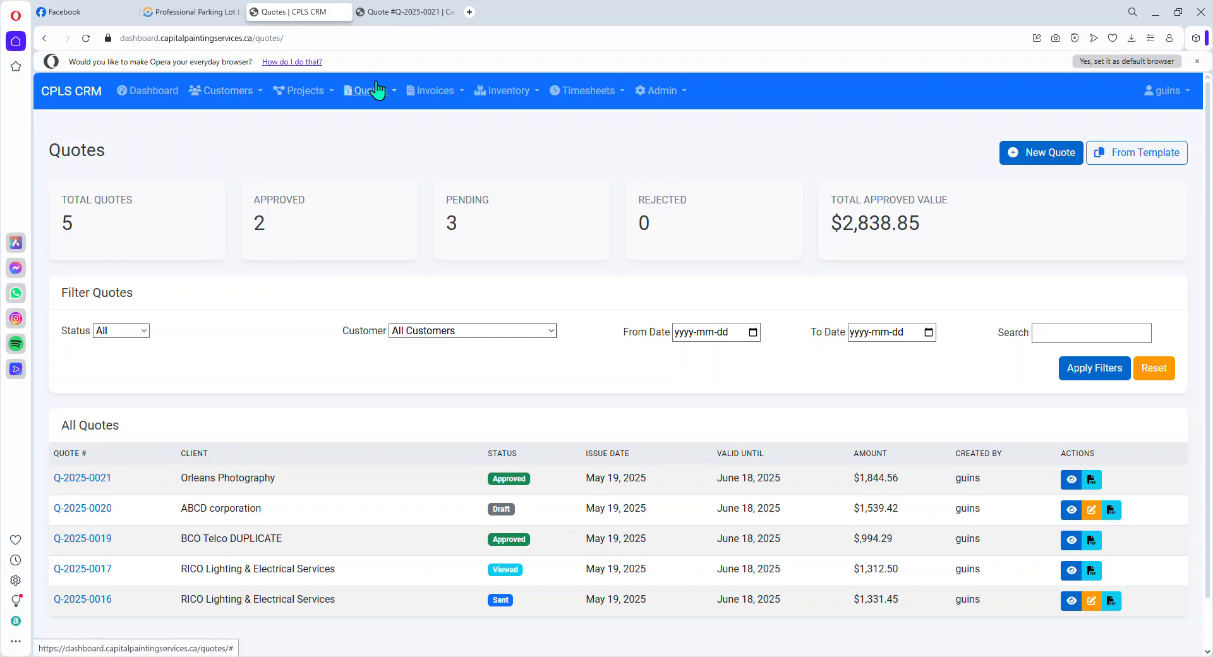
scroll(263, 290, down, 1)
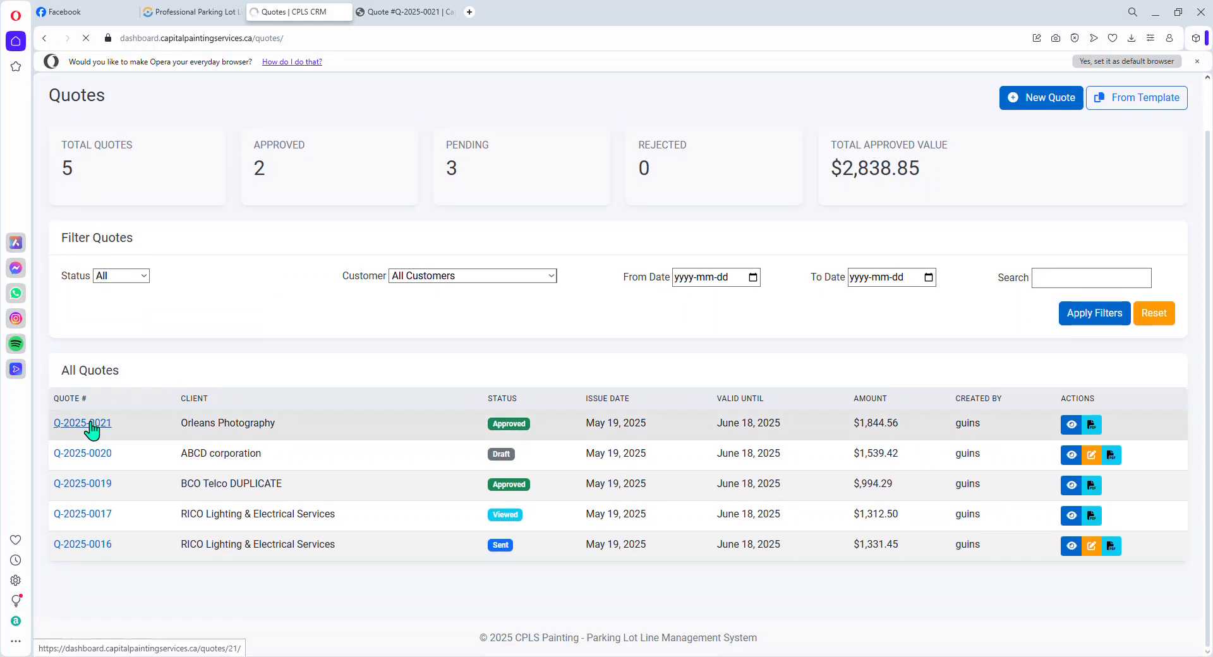
click(92, 430)
scroll(135, 425, down, 10)
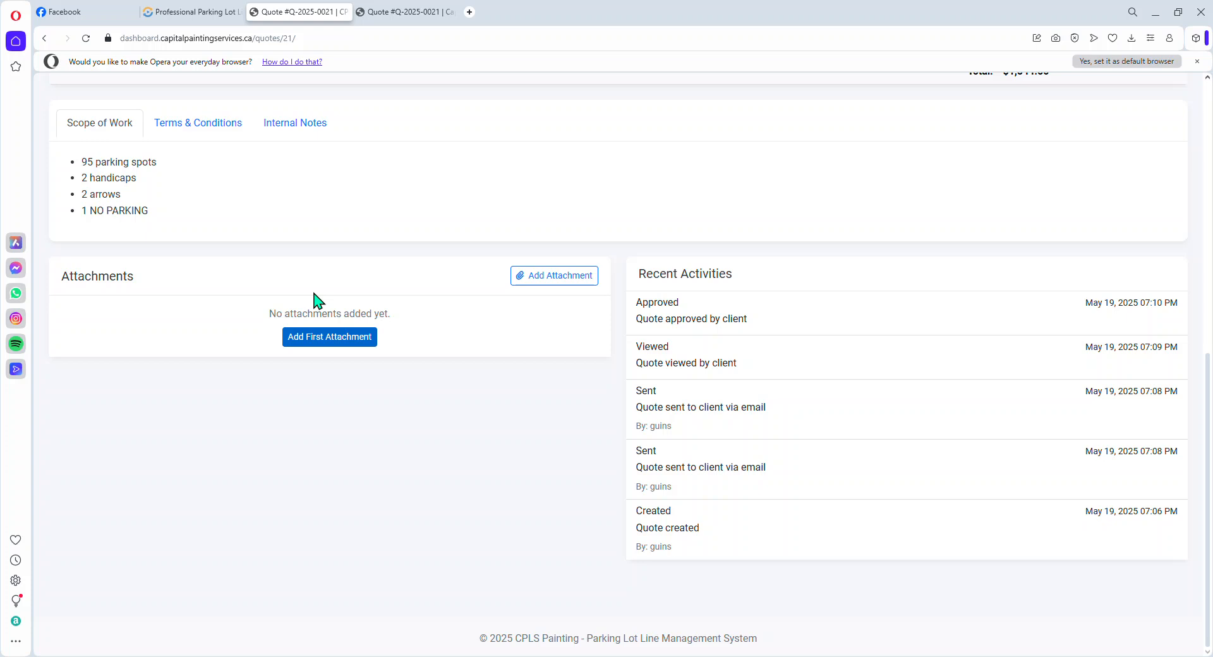
scroll(282, 427, up, 10)
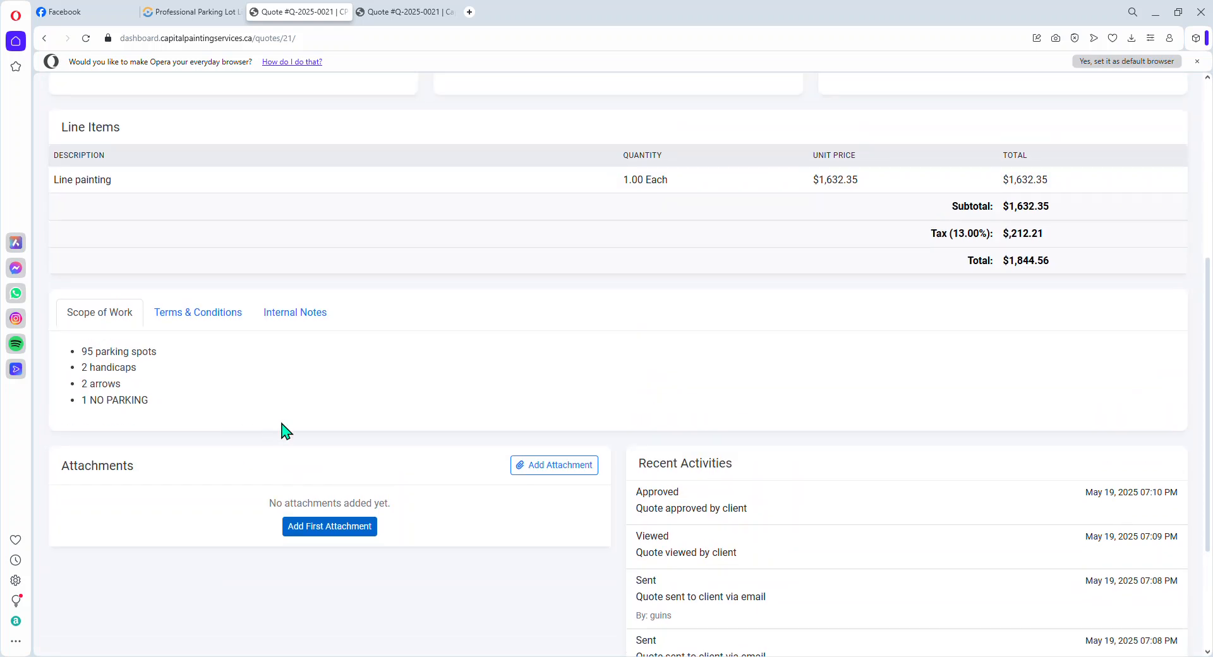
scroll(308, 424, up, 1)
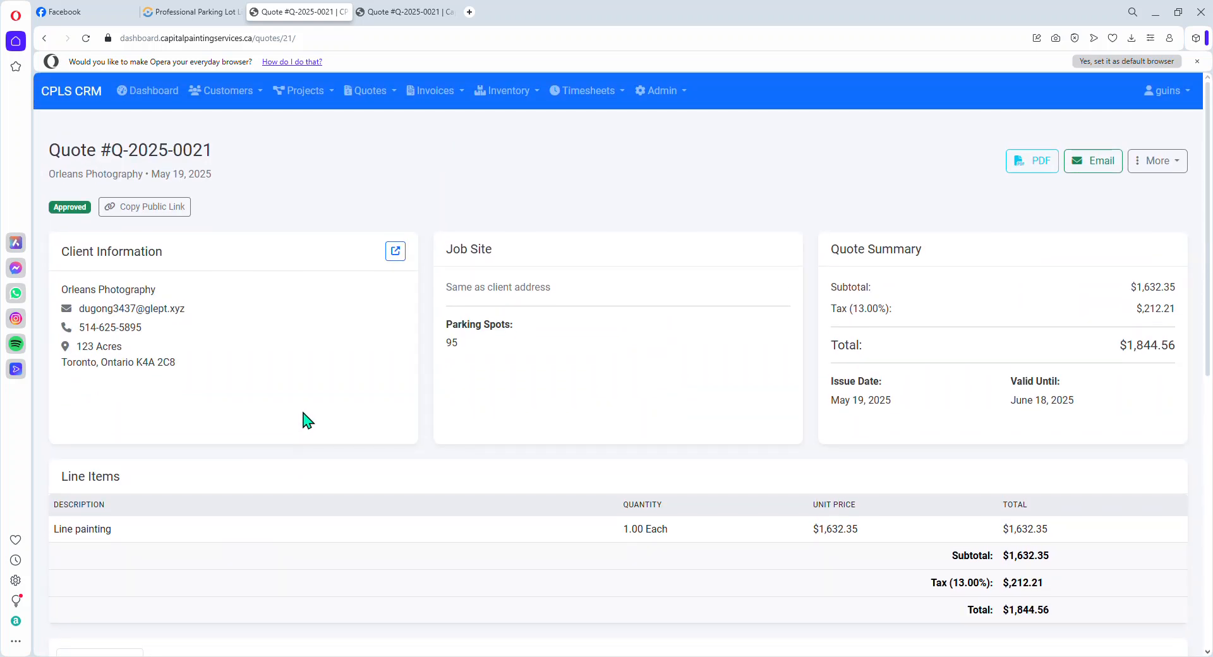